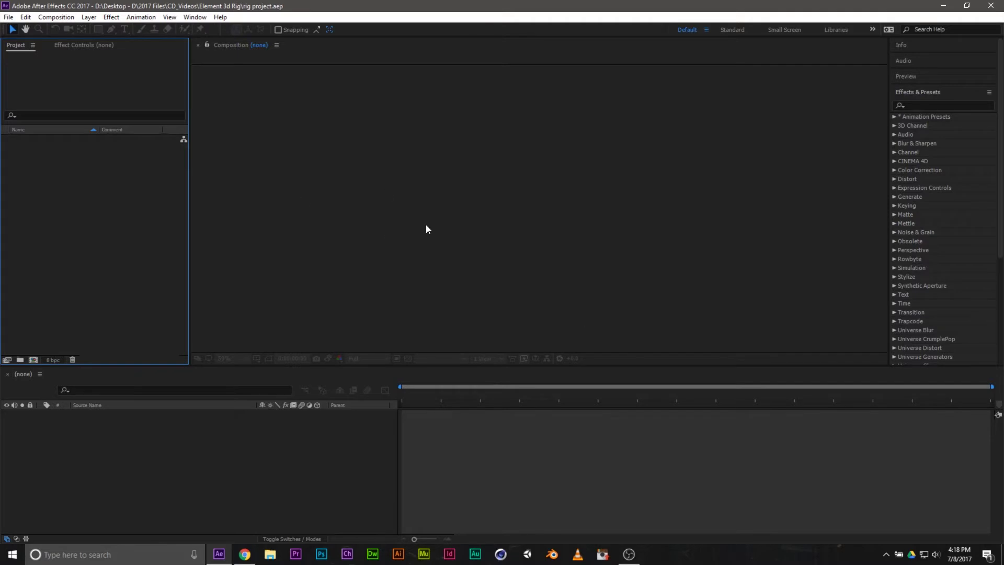
# Create a 1920 x 1080, 30 fps composition named "Rig animation" with a duration of 10 seconds
pyautogui.click(58, 18)
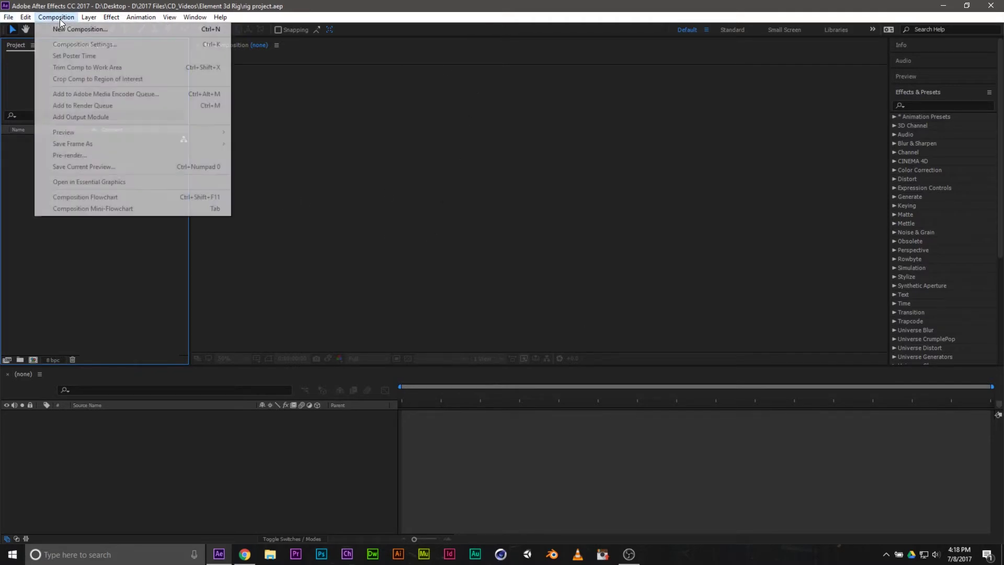
pyautogui.click(69, 30)
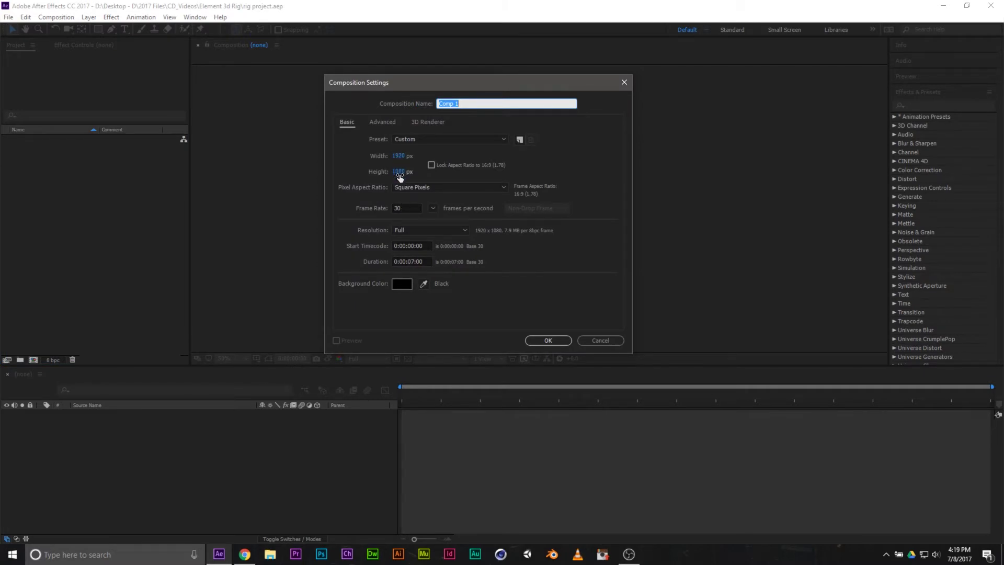
pyautogui.doubleClick(413, 261)
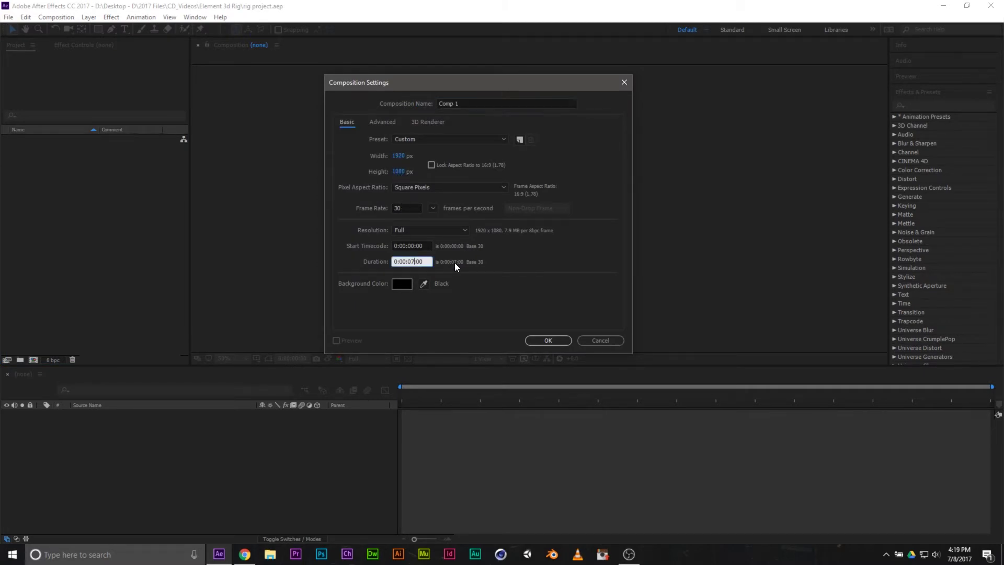
pyautogui.write('1')
pyautogui.click(491, 101)
pyautogui.write('A')
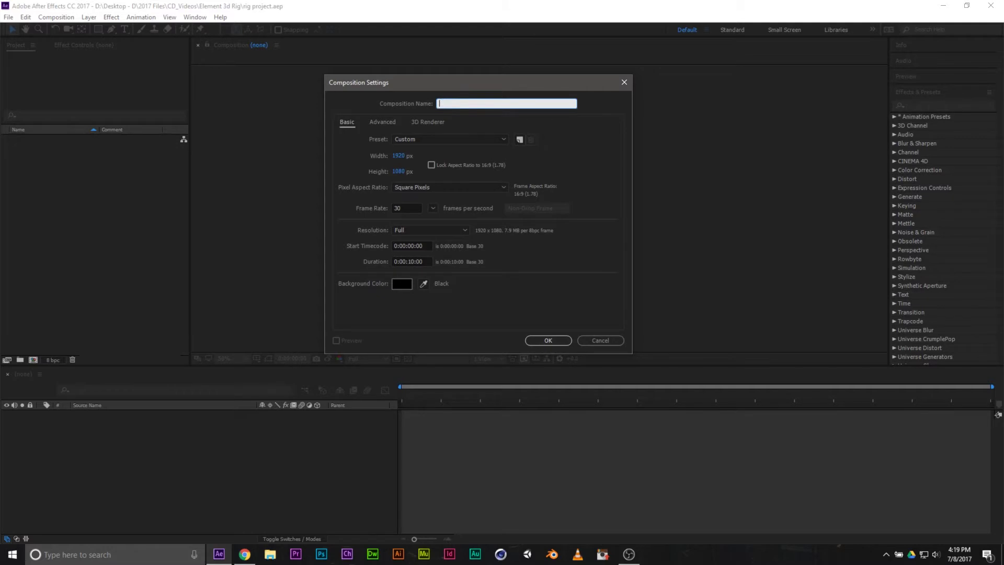
pyautogui.write('ig animation')
pyautogui.click(548, 341)
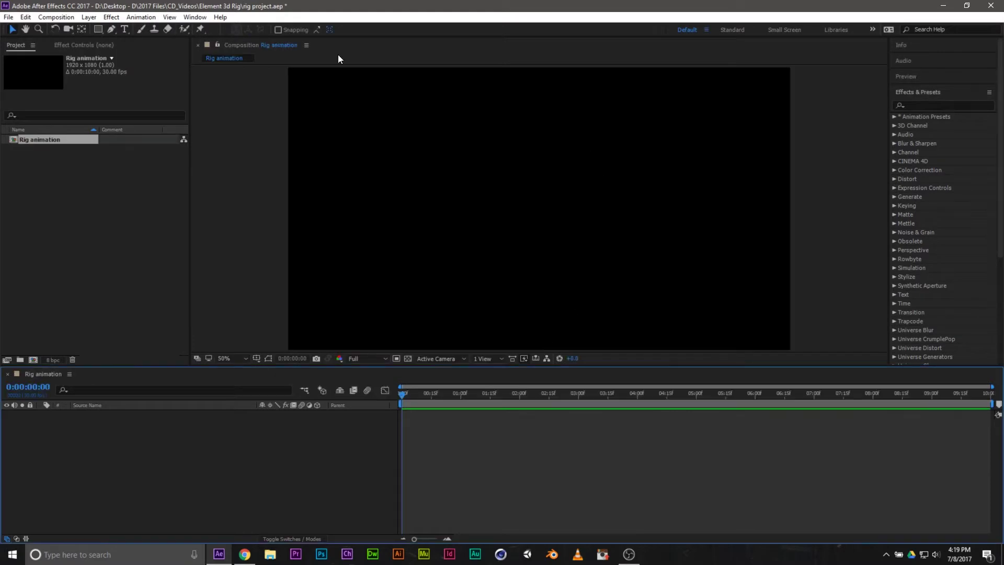
# Create a black 1920 x 1080 solid layer named "E3D" in the Rig animation composition
pyautogui.click(241, 215)
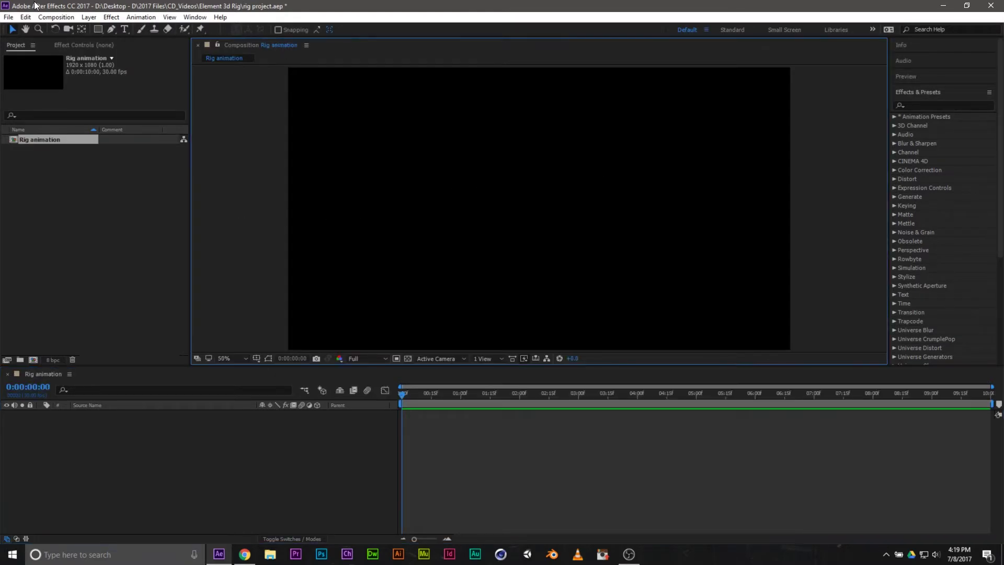
pyautogui.click(66, 18)
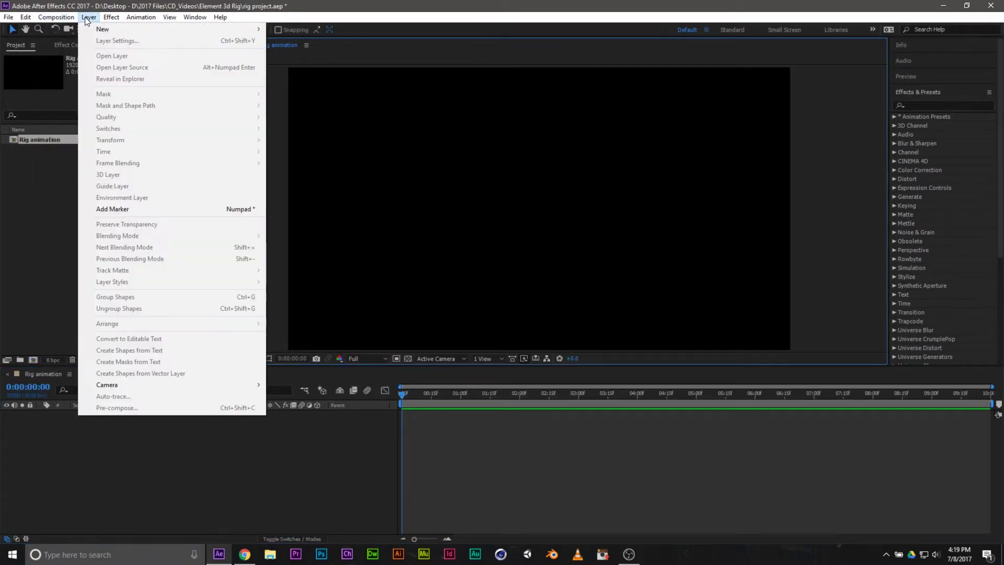
pyautogui.moveTo(127, 30)
pyautogui.click(313, 42)
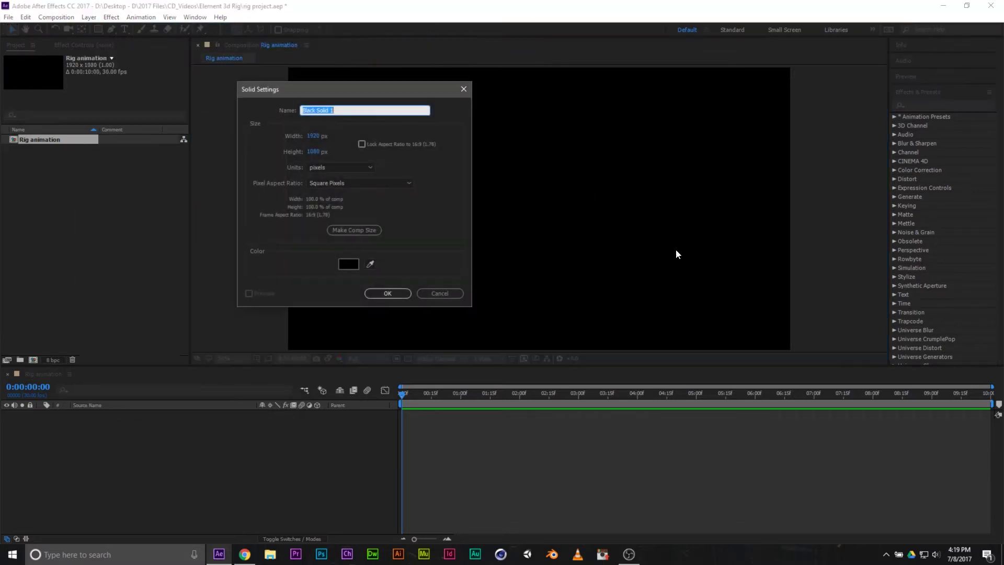
pyautogui.press('BackSpace')
pyautogui.write('E3D')
pyautogui.click(399, 291)
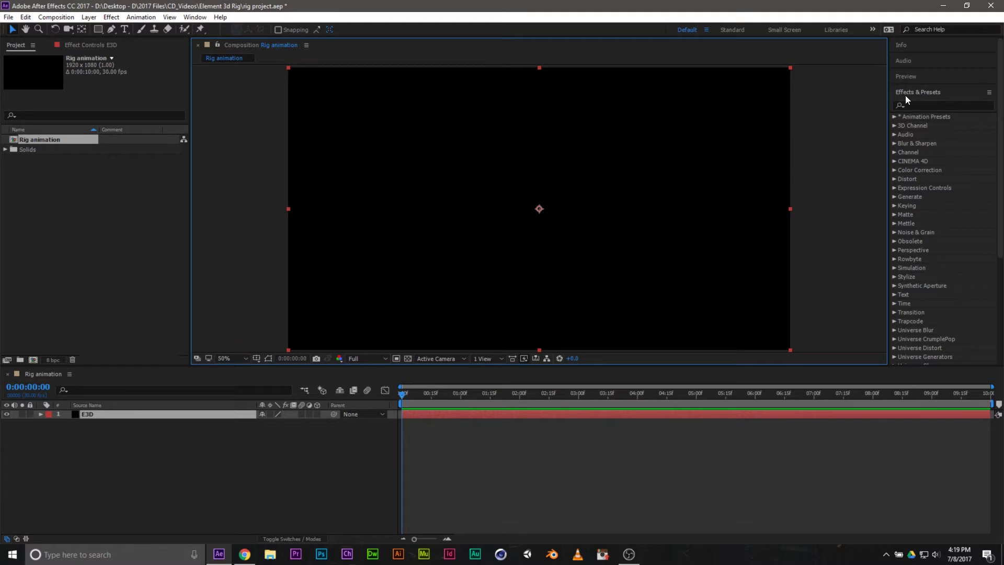
# Apply the Video Copilot Element effect to the E3D solid and open its Scene Setup
pyautogui.scroll(-5, 920, 210)
pyautogui.click(906, 268)
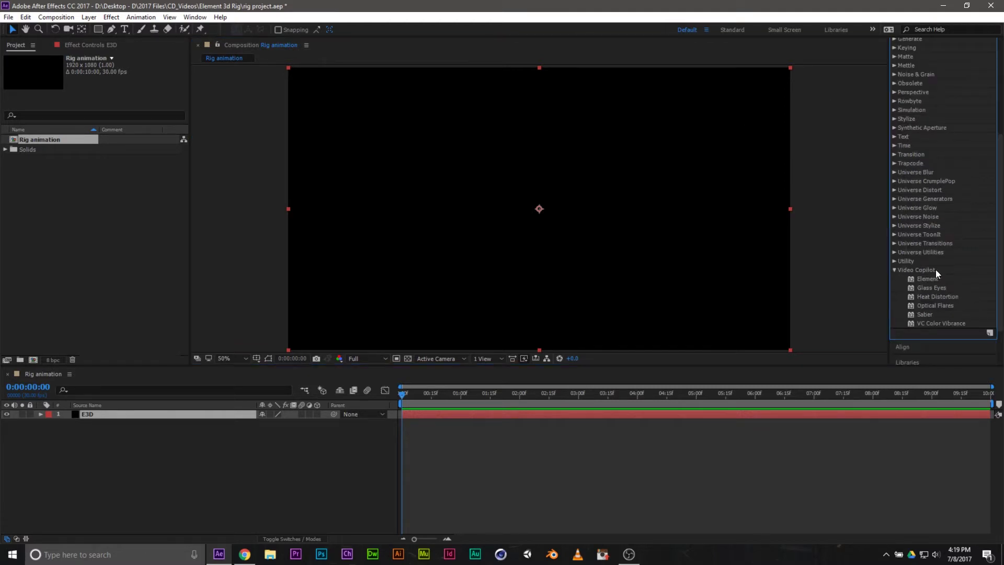
pyautogui.moveTo(929, 279); pyautogui.dragTo(659, 242)
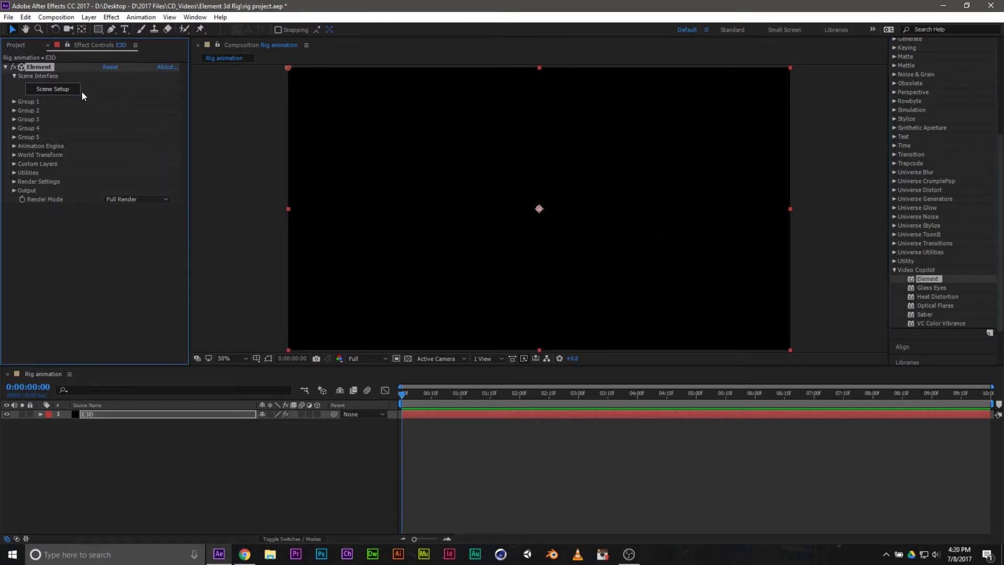
pyautogui.click(54, 91)
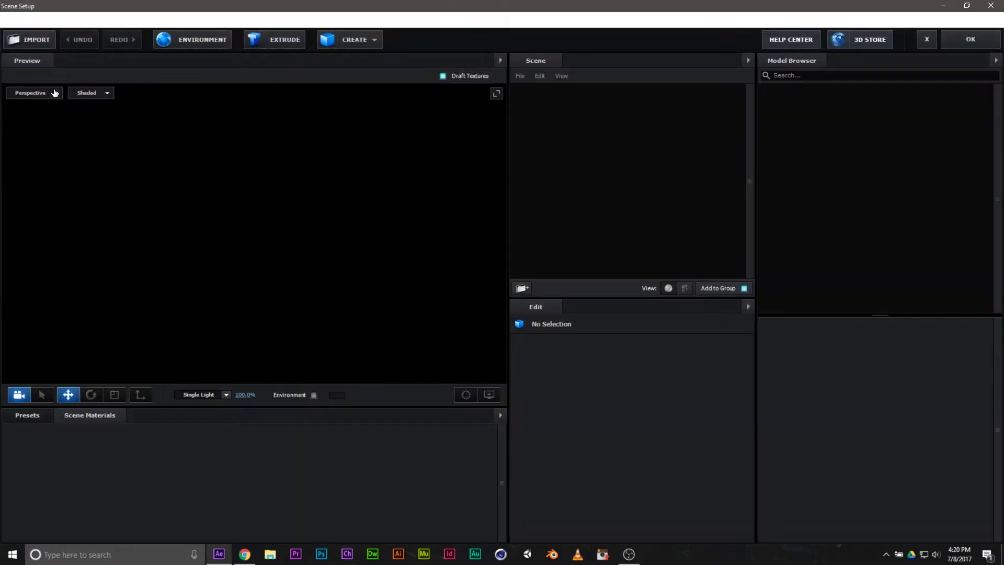
pyautogui.moveTo(410, 256); pyautogui.dragTo(395, 295)
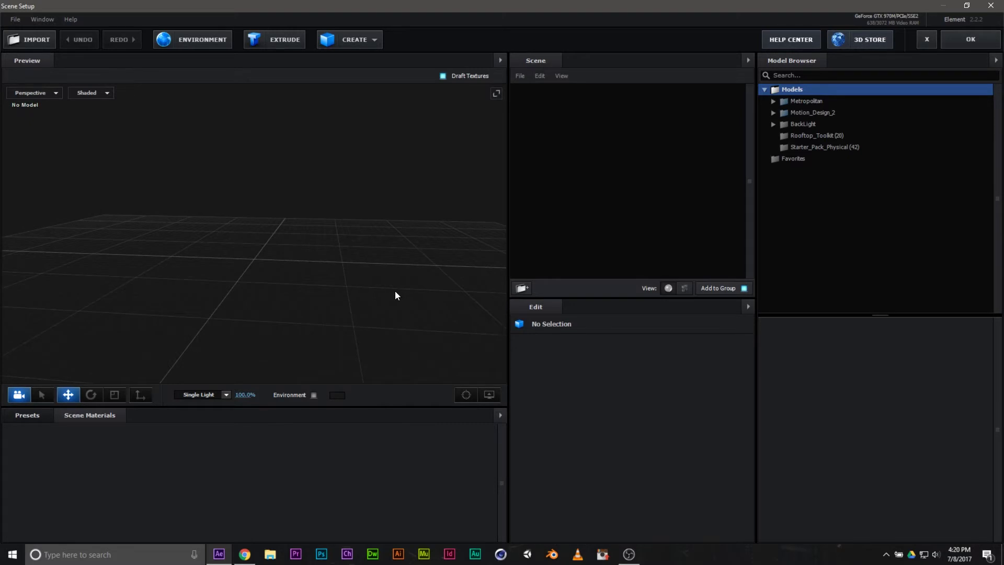
# Add a group folder to the scene and rename it "Main Room"
pyautogui.click(521, 288)
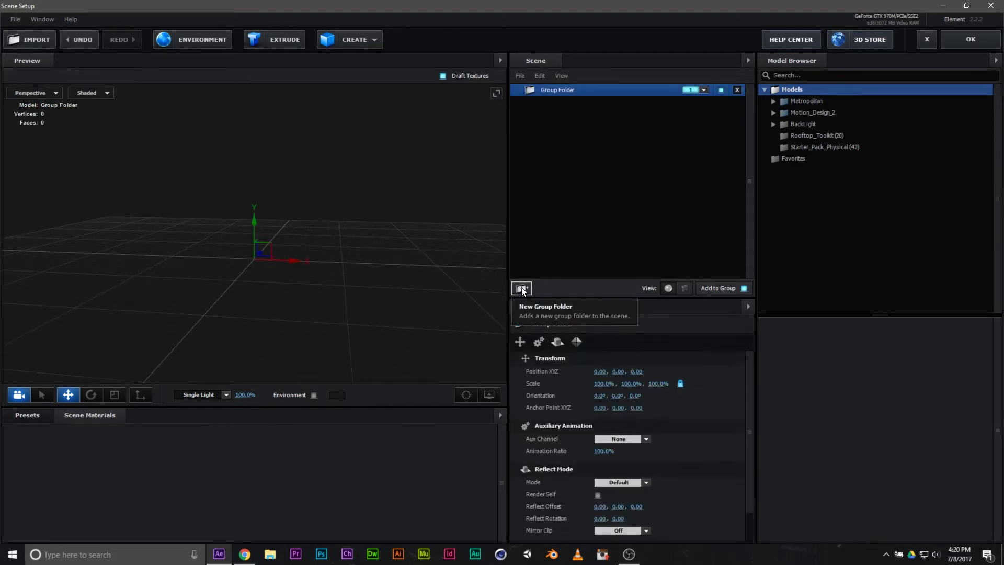
pyautogui.doubleClick(560, 91)
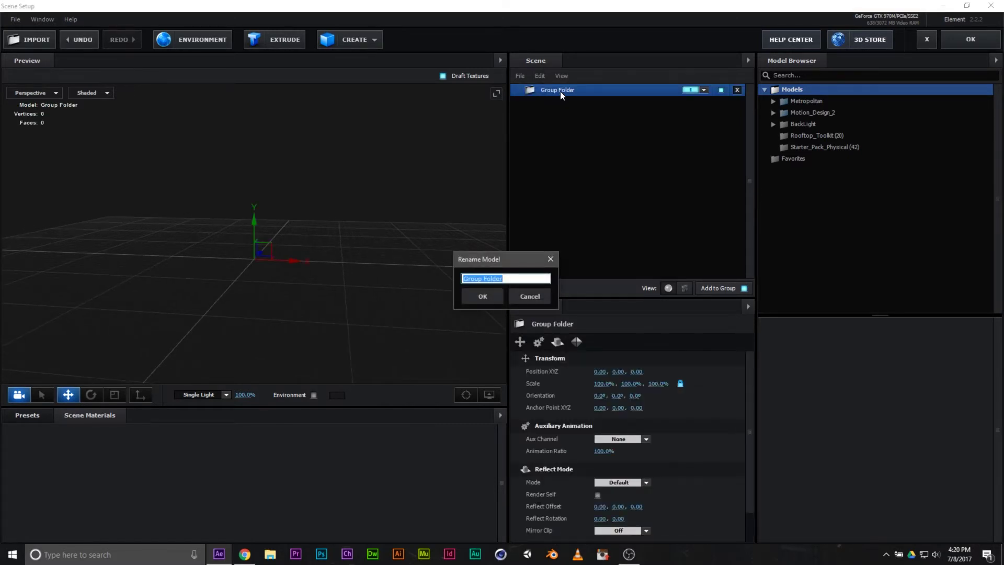
pyautogui.write('MAin Room')
pyautogui.press('BackSpace')
pyautogui.write('a')
pyautogui.click(481, 296)
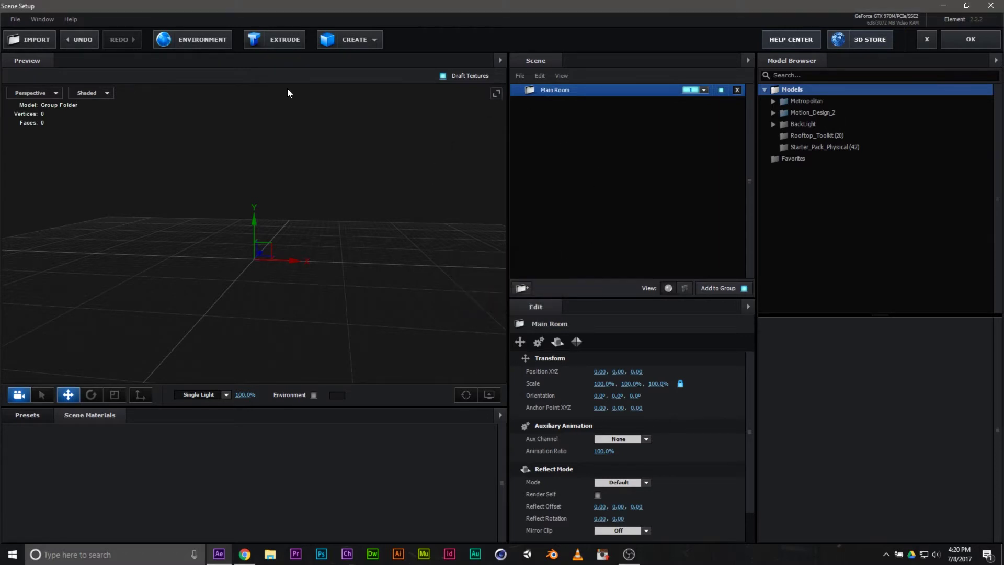
# Add a plane model to the Main Room group and scale it uniformly to about 608% as the floor
pyautogui.click(287, 39)
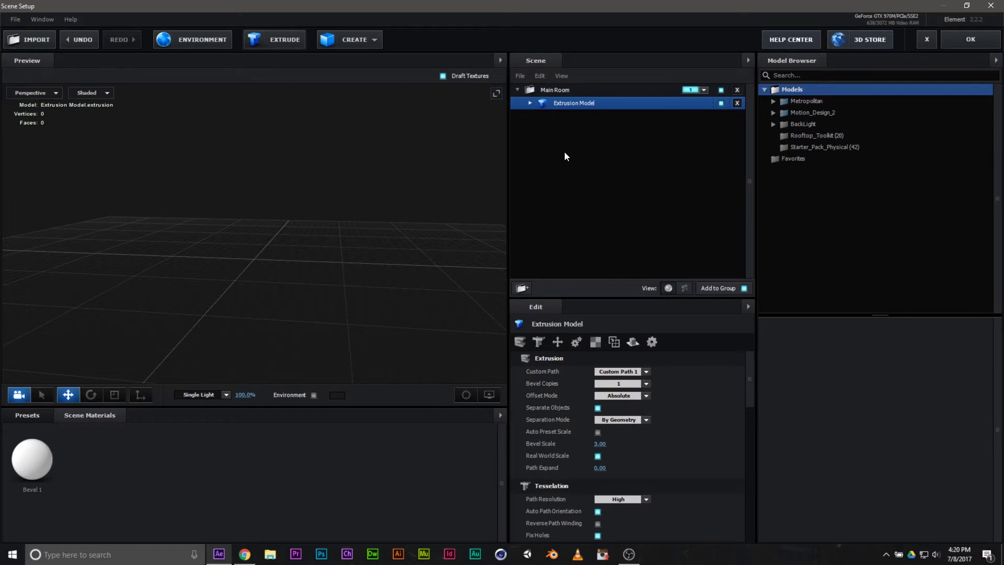
pyautogui.hotkey('ctrl', 'z')
pyautogui.click(370, 39)
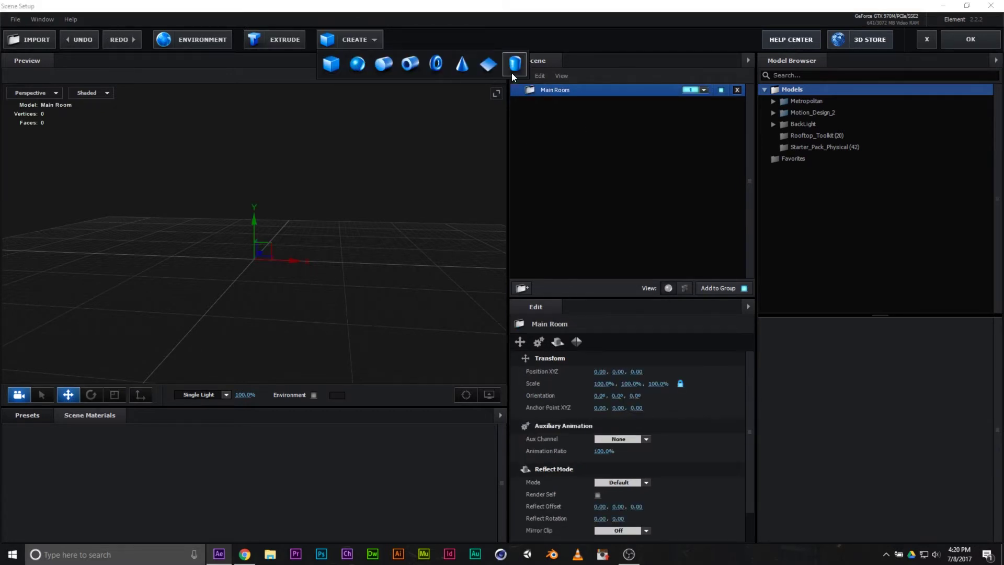
pyautogui.click(489, 64)
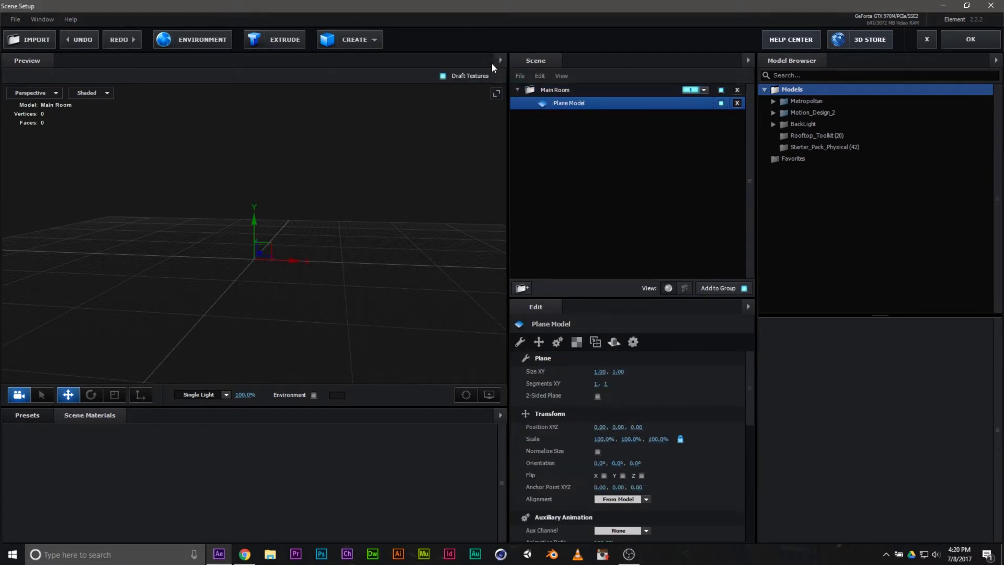
pyautogui.click(114, 395)
pyautogui.moveTo(256, 259); pyautogui.dragTo(519, 271)
# Browse the Physical and Pro_Shaders_2 Stone material presets for a suitable floor surface
pyautogui.click(31, 416)
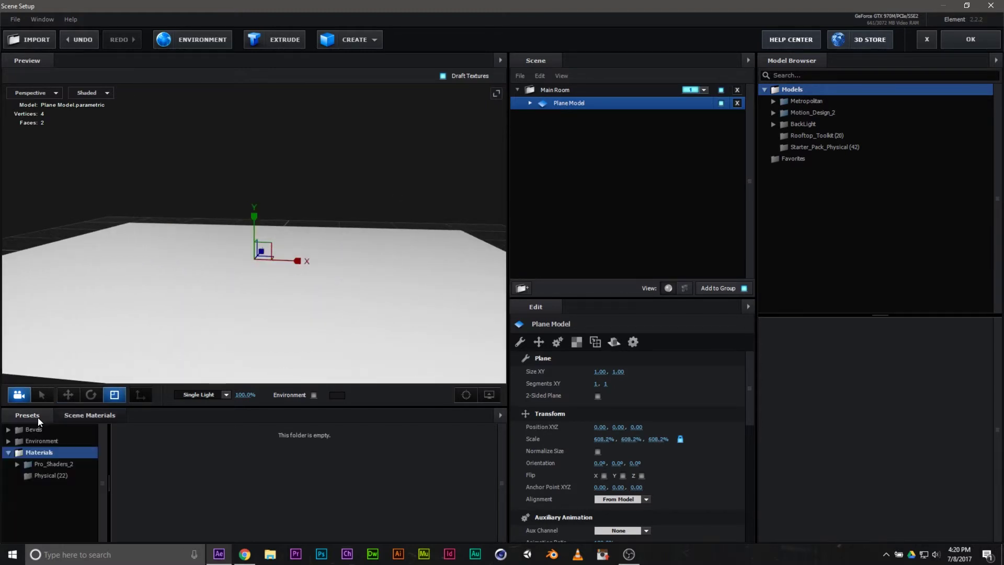
pyautogui.click(47, 475)
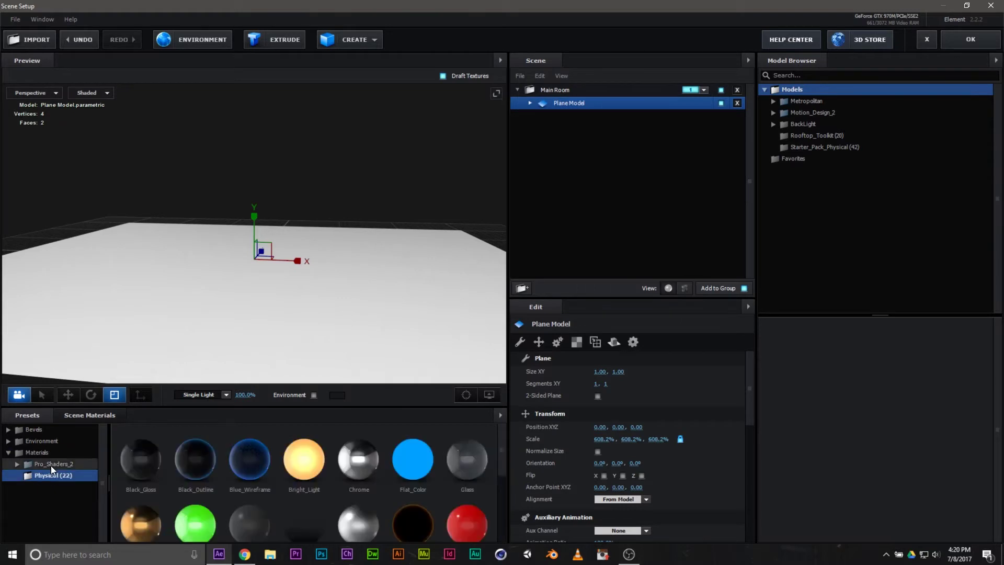
pyautogui.doubleClick(51, 465)
pyautogui.scroll(-1, 57, 481)
pyautogui.scroll(1, 57, 481)
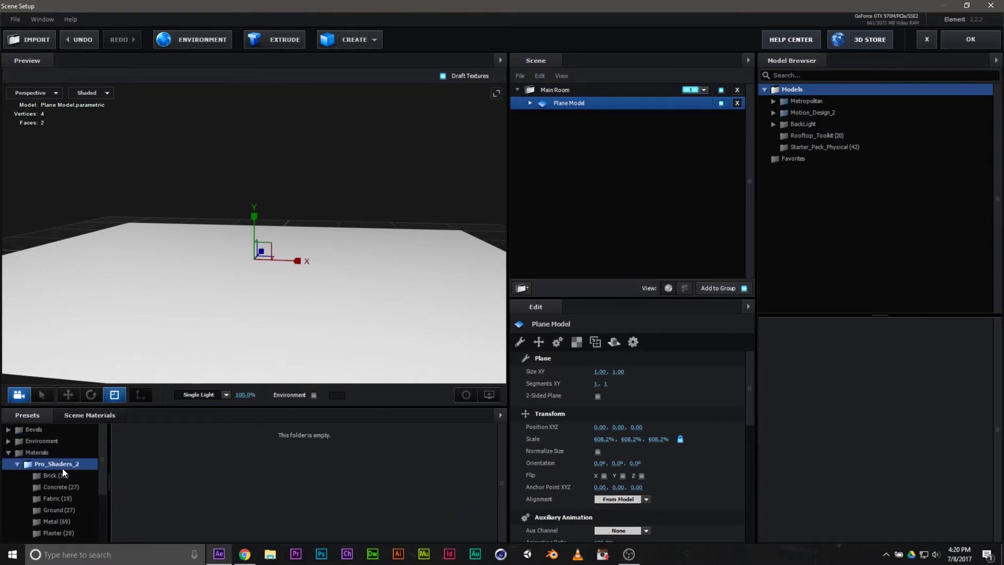
pyautogui.scroll(-5, 75, 469)
pyautogui.click(52, 478)
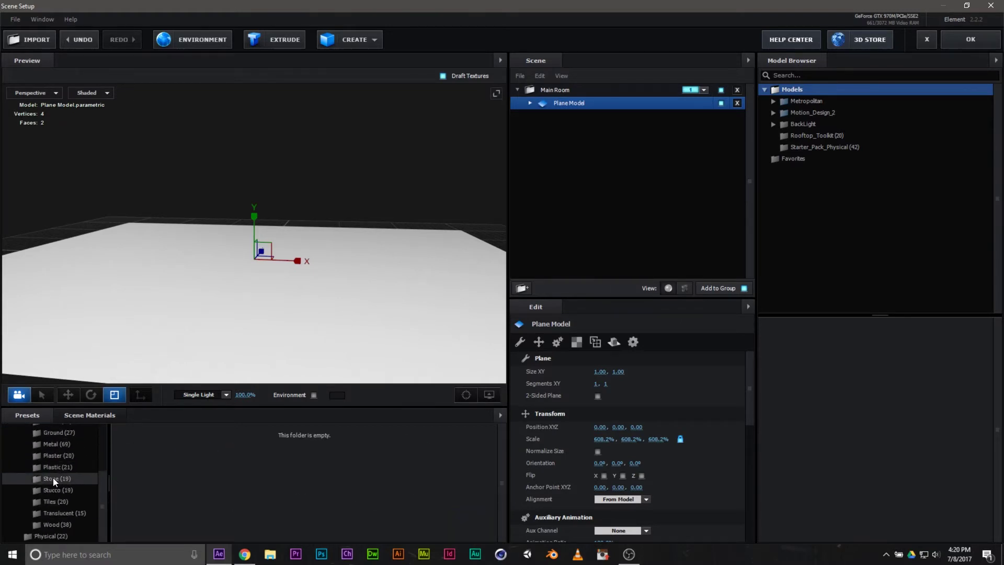
pyautogui.scroll(-3, 398, 455)
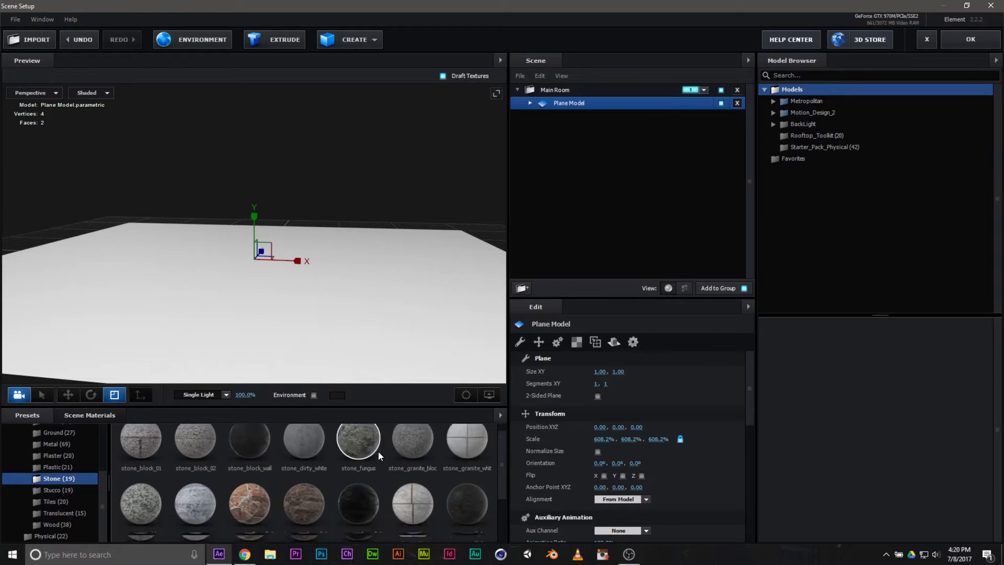
pyautogui.scroll(3, 381, 456)
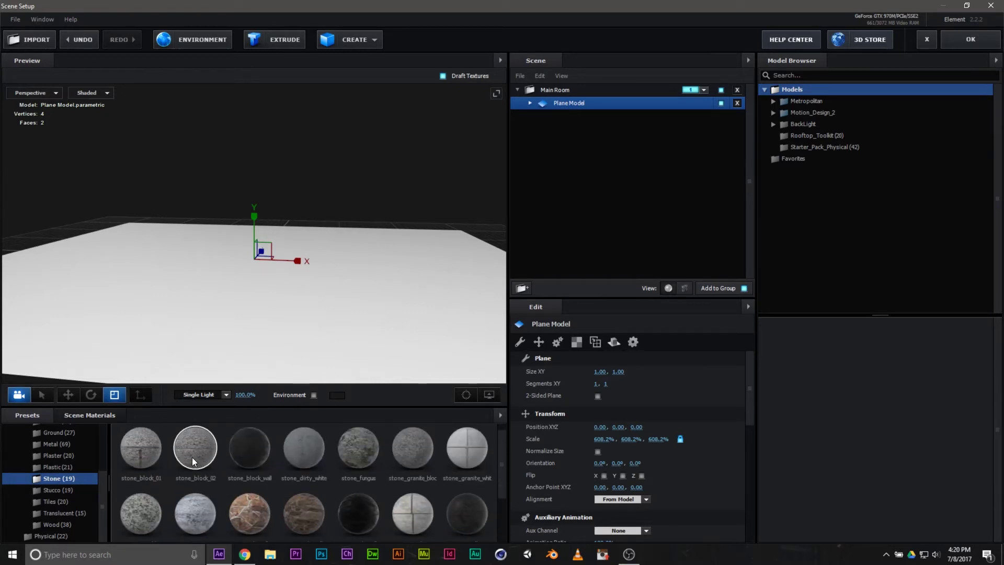
# Apply a dark distressed concrete wall material from the Pro_Shaders_2 Concrete presets to the floor plane
pyautogui.click(79, 466)
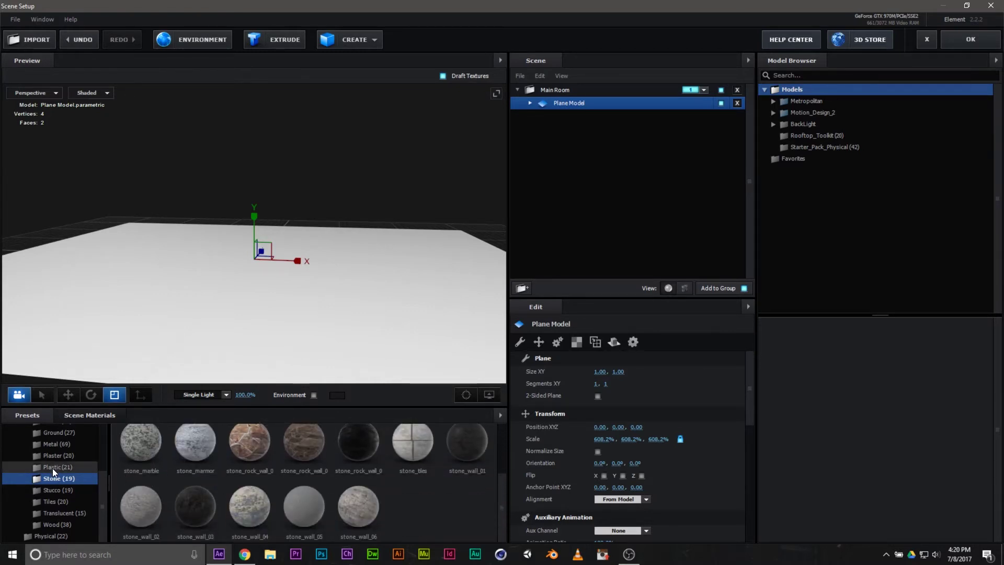
pyautogui.click(53, 444)
pyautogui.scroll(2, 54, 445)
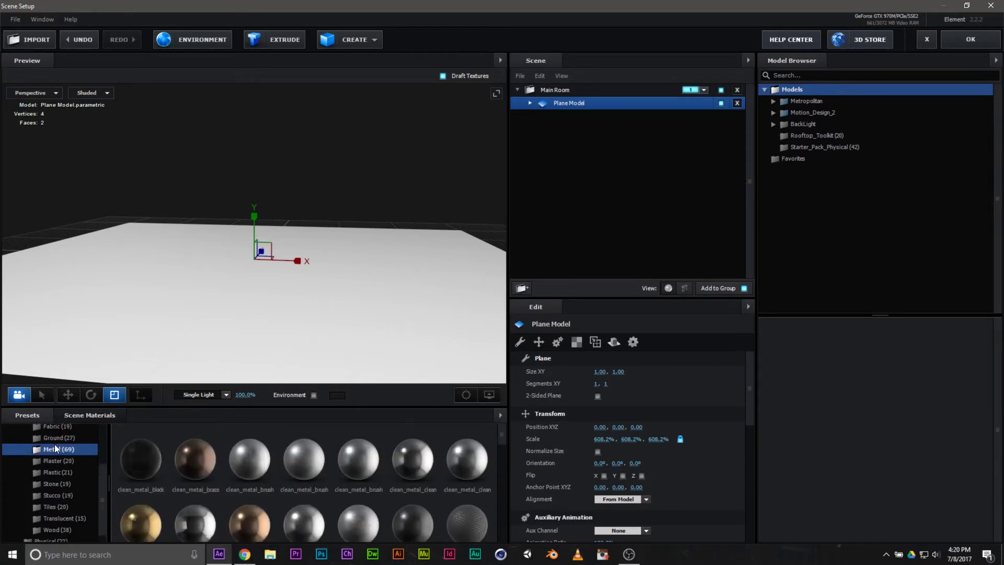
pyautogui.click(54, 472)
pyautogui.click(54, 482)
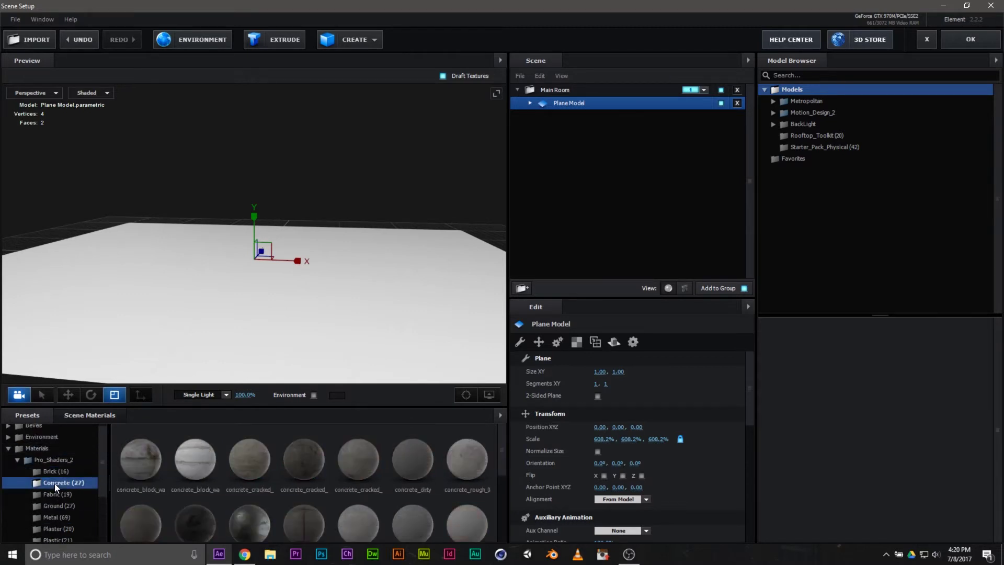
pyautogui.scroll(-2, 334, 456)
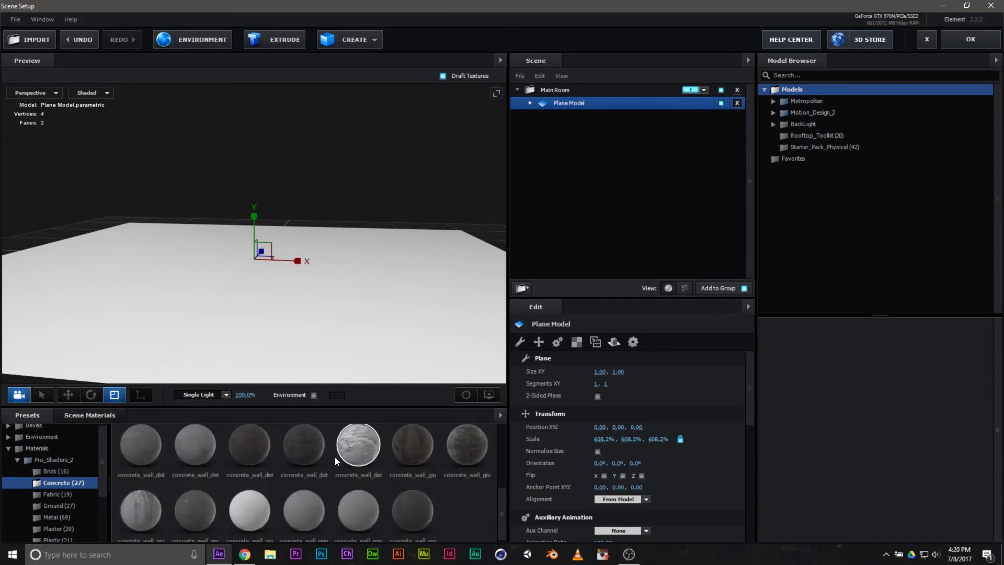
pyautogui.moveTo(302, 478); pyautogui.dragTo(319, 353)
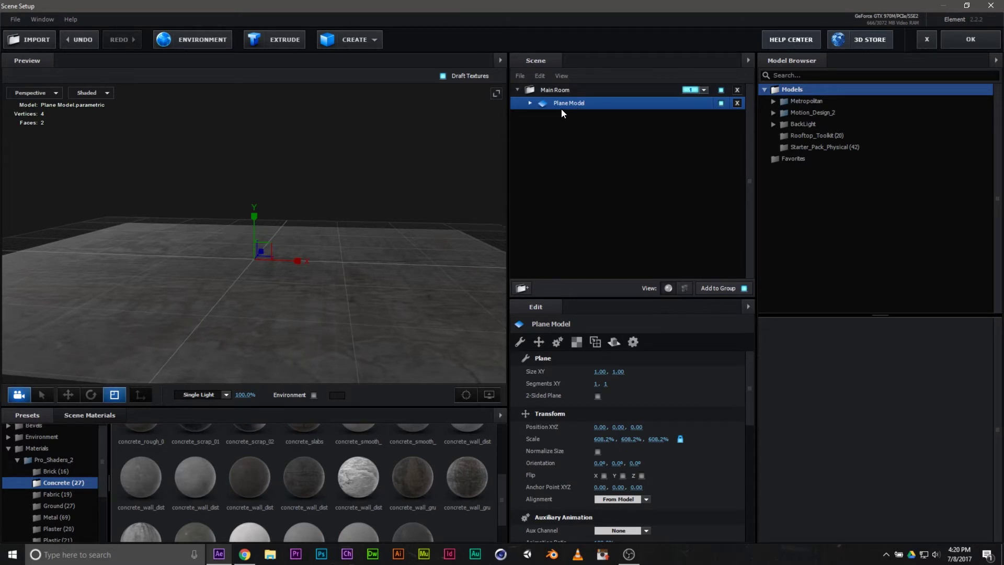
# Duplicate the concrete plane and rotate the copy upright to an X orientation of 270°
pyautogui.hotkey('ctrl', 'd')
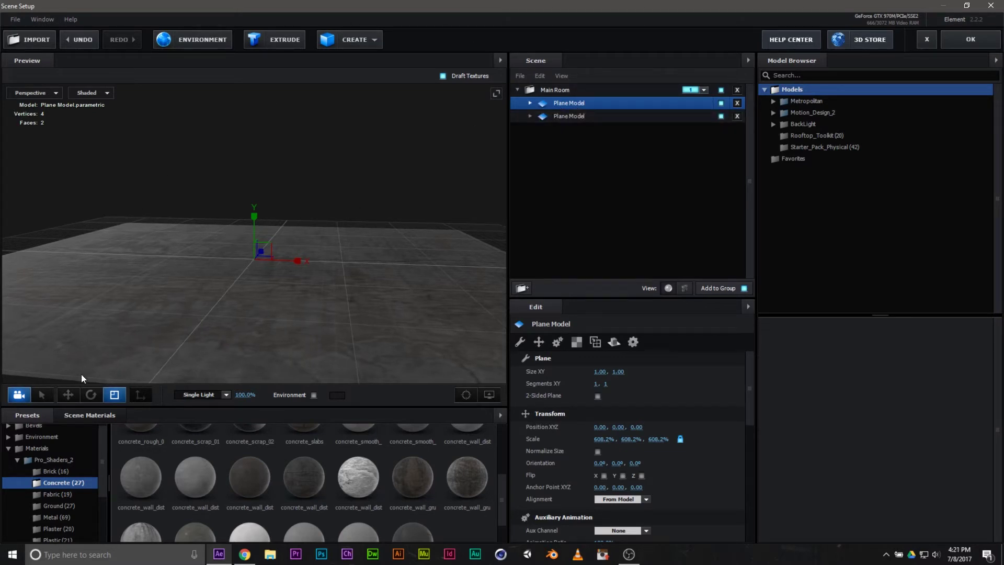
pyautogui.click(91, 394)
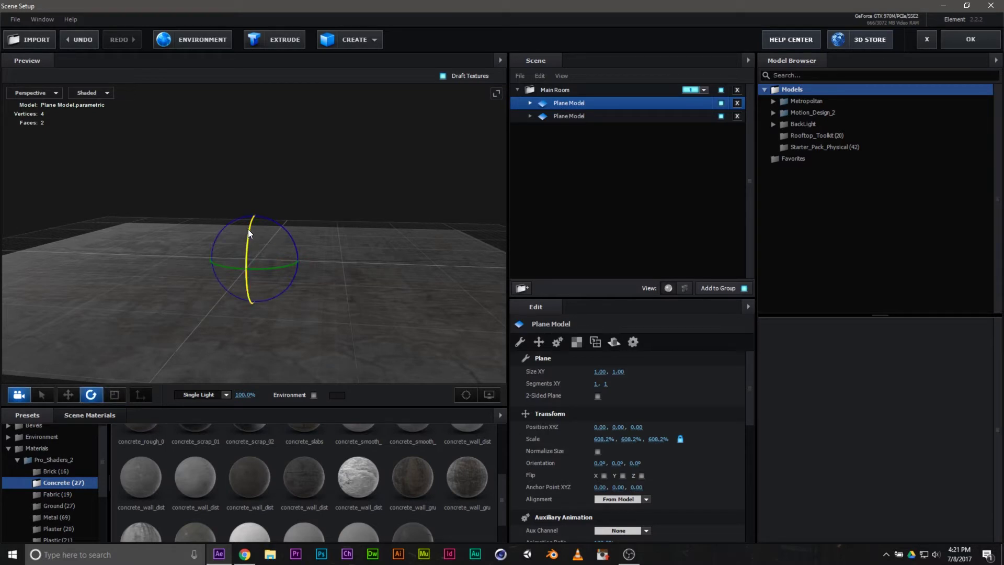
pyautogui.moveTo(248, 229); pyautogui.dragTo(243, 316)
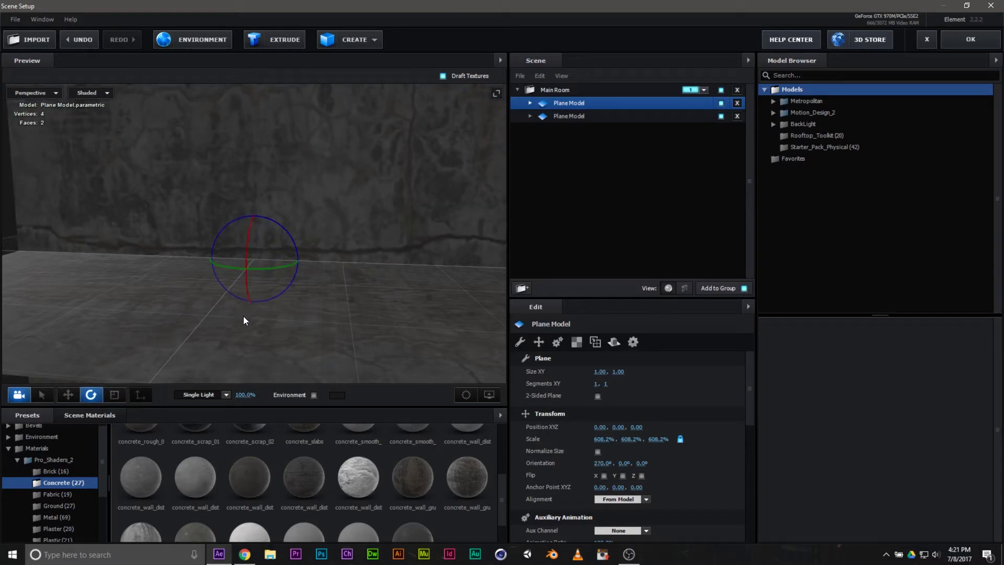
# Move the upright wall plane along Z to about 2.78, near the far edge of the floor
pyautogui.click(68, 395)
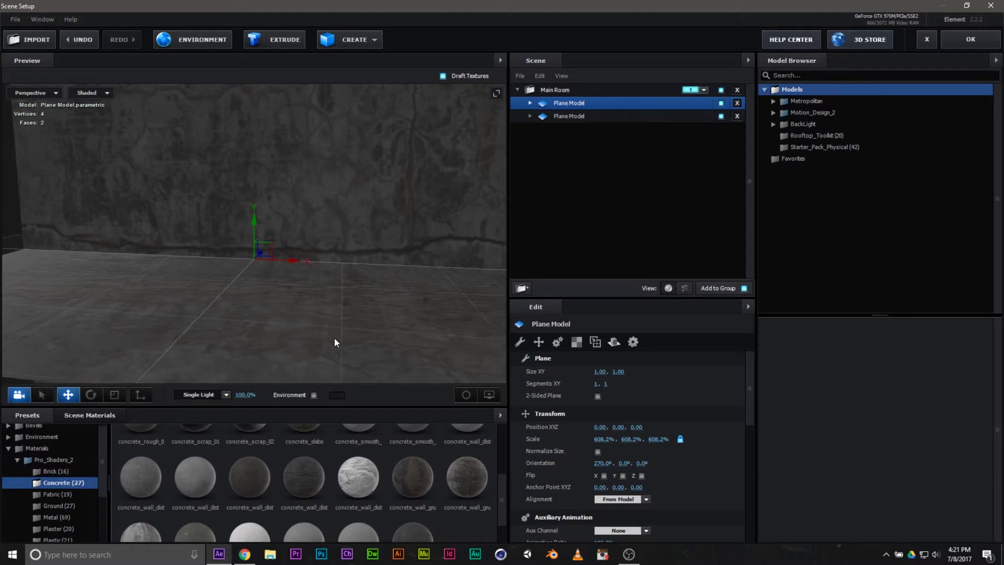
pyautogui.moveTo(334, 338); pyautogui.dragTo(304, 343)
pyautogui.moveTo(287, 251); pyautogui.dragTo(407, 192)
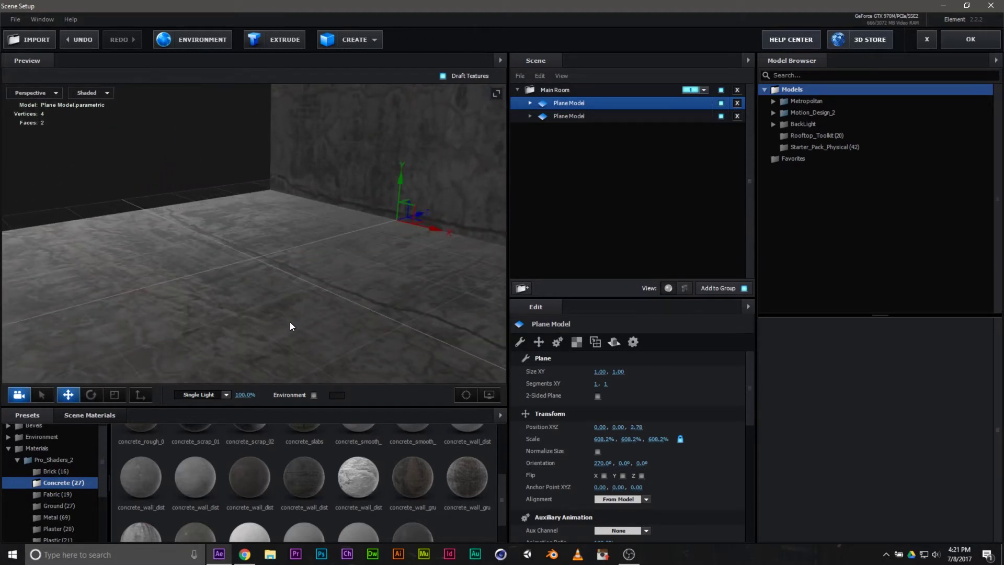
# Duplicate the upright concrete wall plane and rotate the copy to a Z orientation of 90°, perpendicular to the first wall
pyautogui.moveTo(290, 323); pyautogui.dragTo(368, 330)
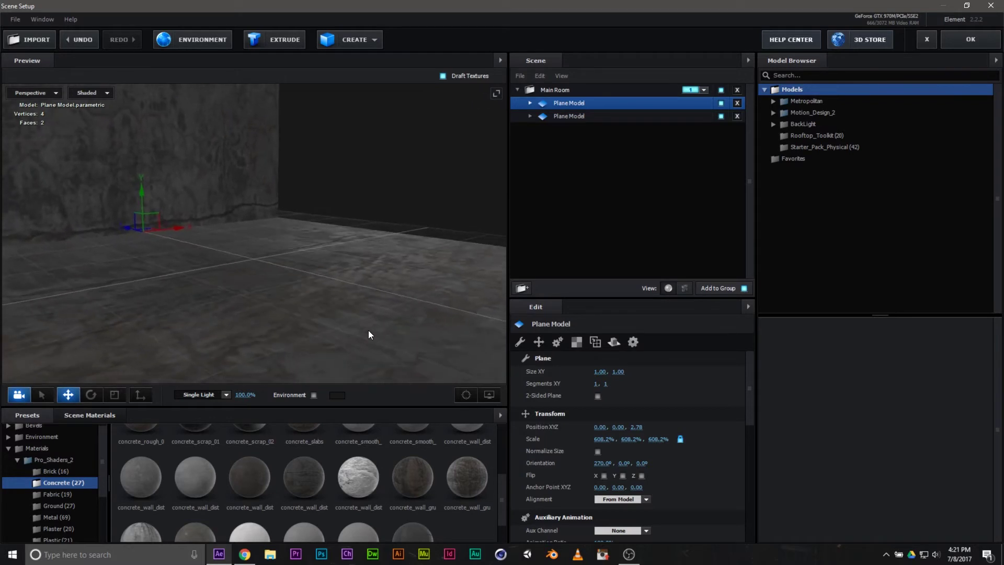
pyautogui.hotkey('ctrl', 'd')
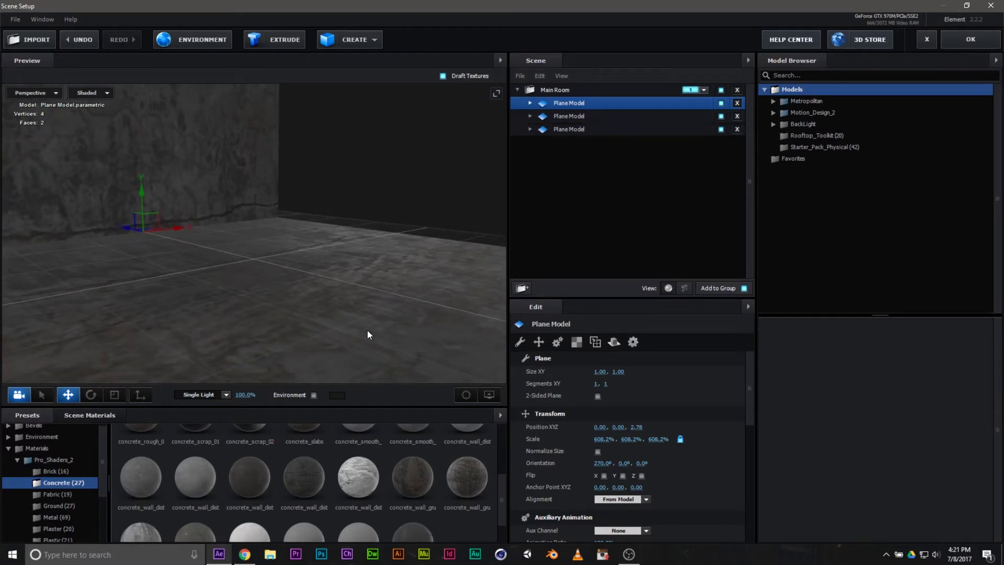
pyautogui.click(90, 395)
pyautogui.moveTo(177, 234); pyautogui.dragTo(90, 279)
# Move the rotated wall plane to about X 2.99 and Z -0.15, along the floor's adjacent edge
pyautogui.click(68, 395)
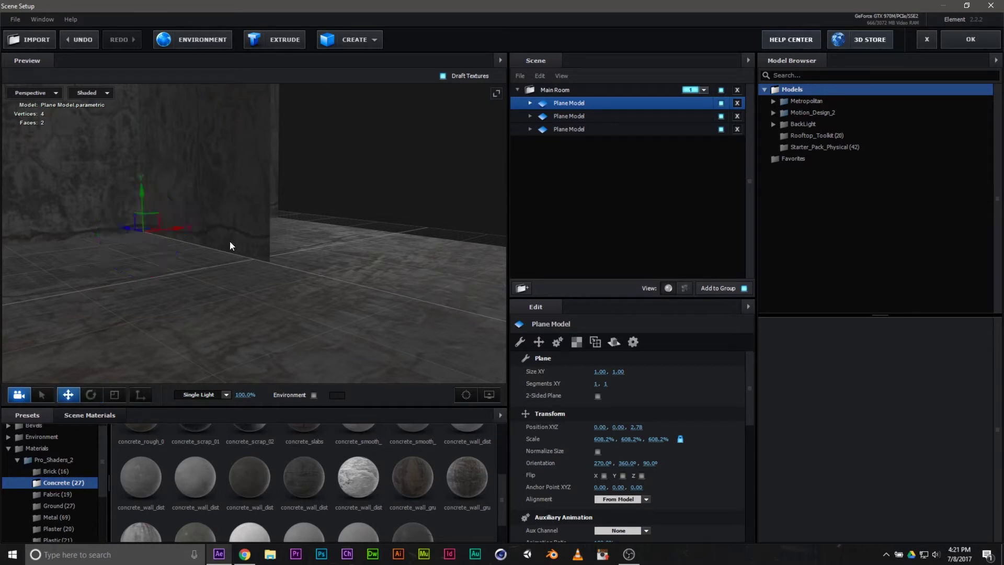
pyautogui.moveTo(130, 223); pyautogui.dragTo(317, 302)
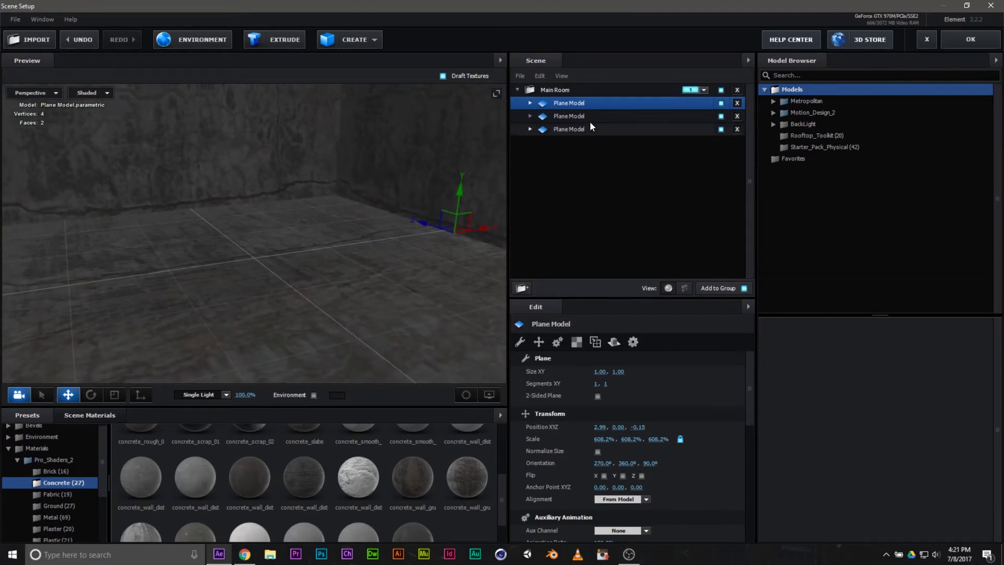
pyautogui.moveTo(307, 231); pyautogui.dragTo(338, 240)
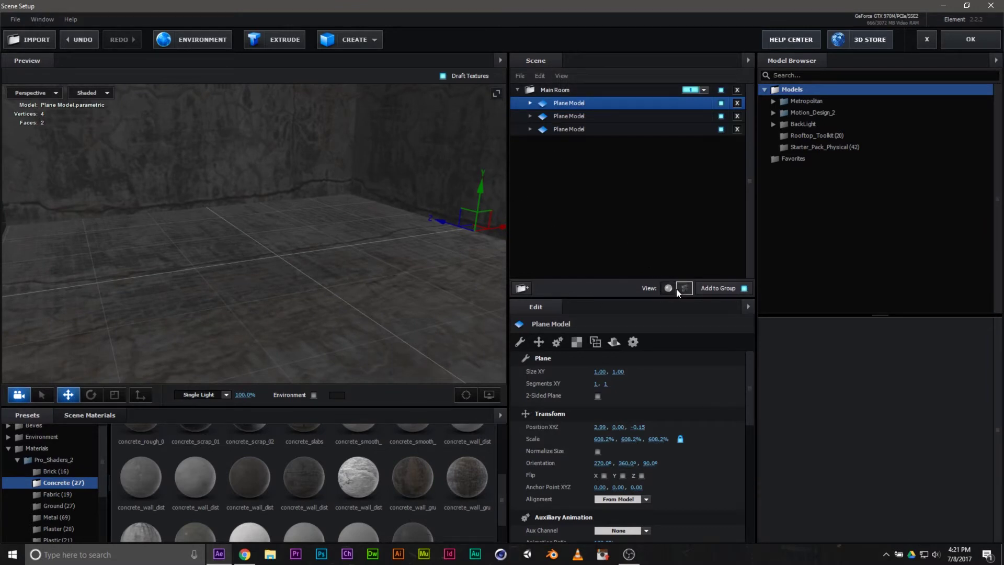
# Add a group folder inside Main Room and name it Model
pyautogui.click(522, 287)
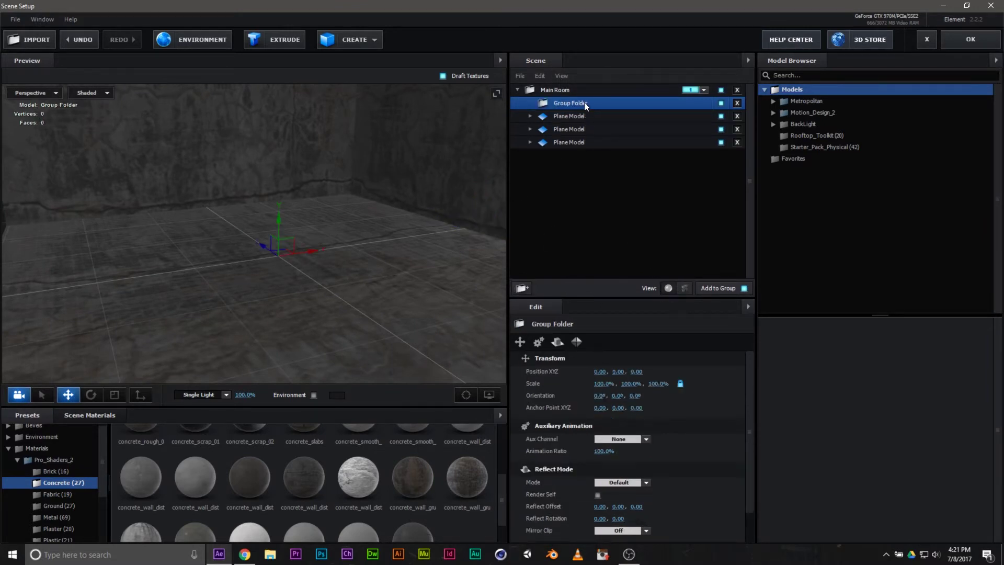
pyautogui.moveTo(584, 103); pyautogui.dragTo(562, 103)
pyautogui.doubleClick(570, 104)
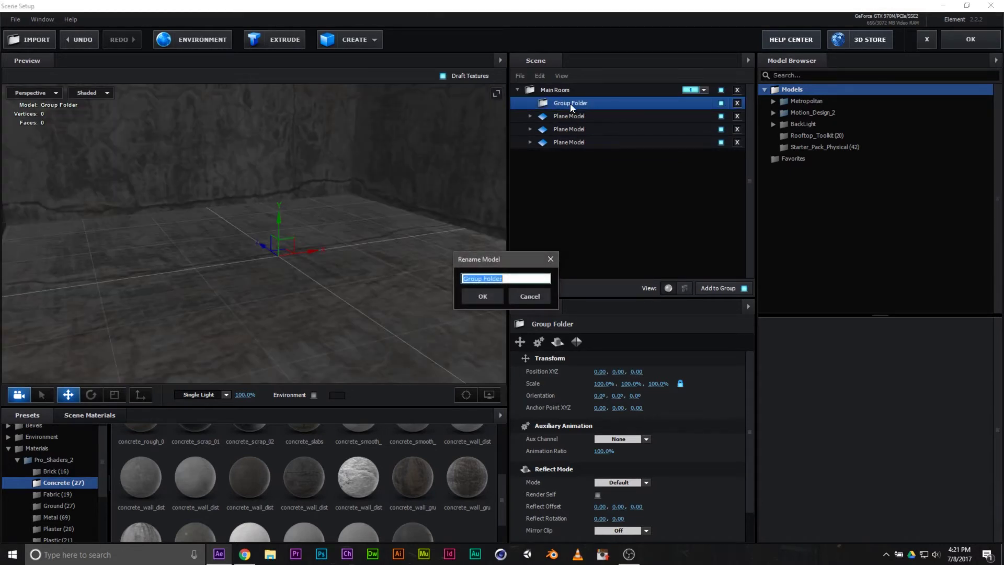
pyautogui.write('Model')
pyautogui.click(495, 296)
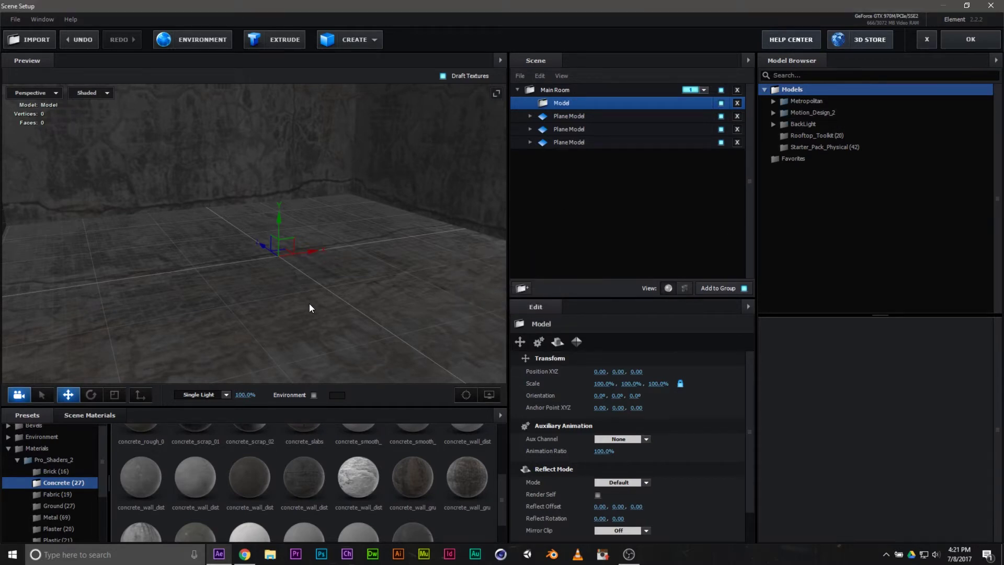
# Browse the Motion_Design_2 model library, including Tech_Parts and Tech_Components, for a suitable machine part
pyautogui.moveTo(309, 305)
pyautogui.mouseDown()
pyautogui.moveTo(340, 303)
pyautogui.moveTo(321, 304)
pyautogui.mouseUp()
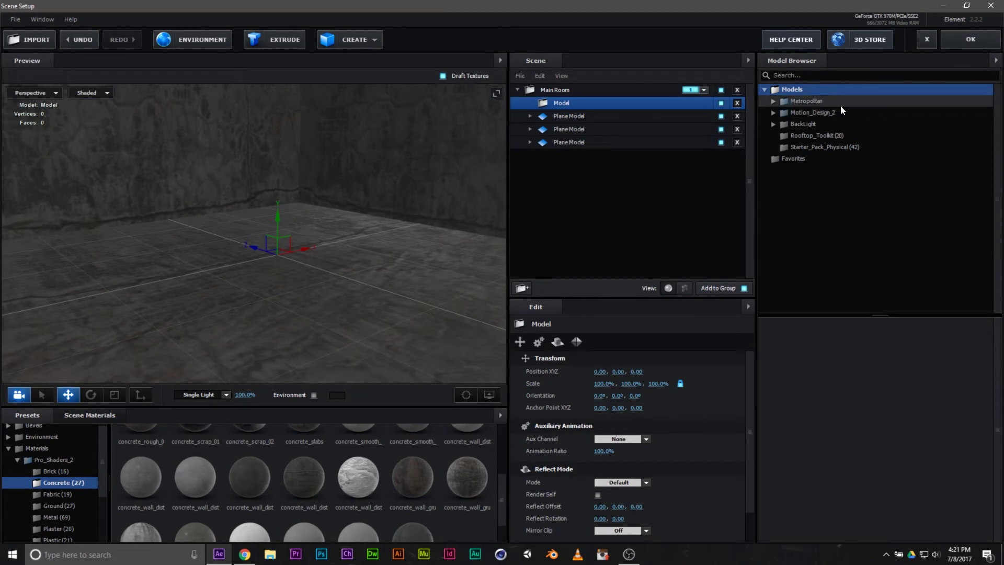
pyautogui.click(773, 112)
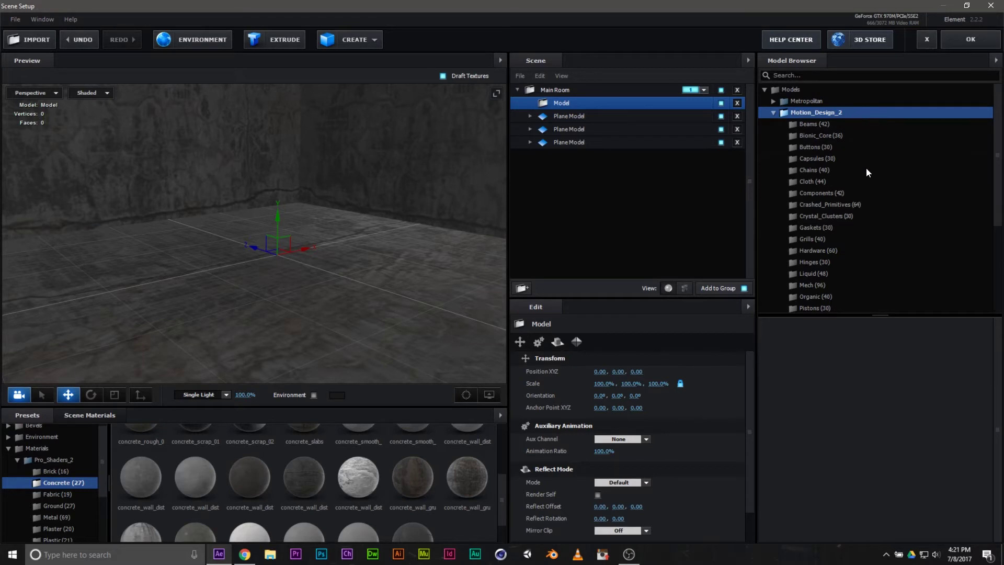
pyautogui.scroll(-5, 857, 197)
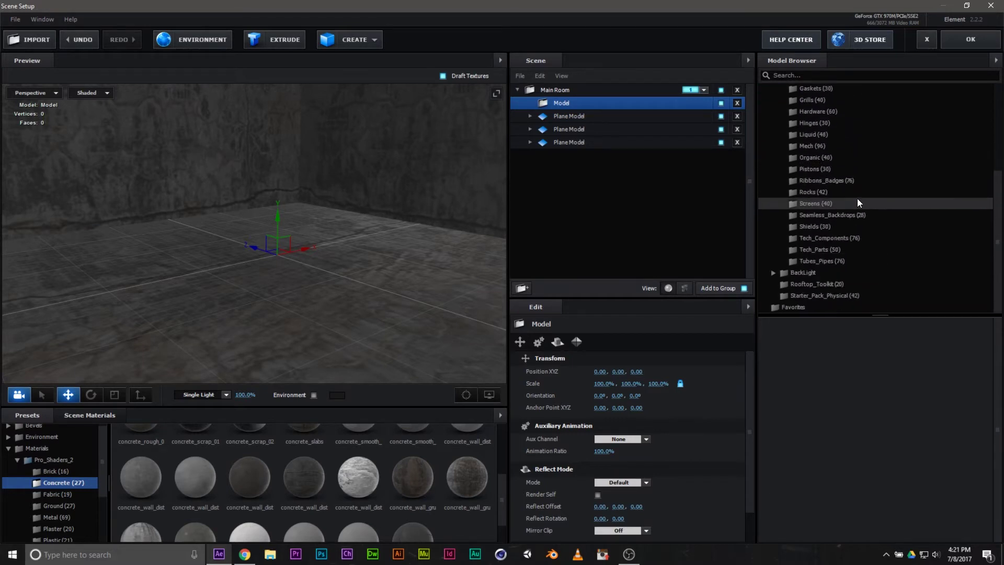
pyautogui.scroll(2, 857, 199)
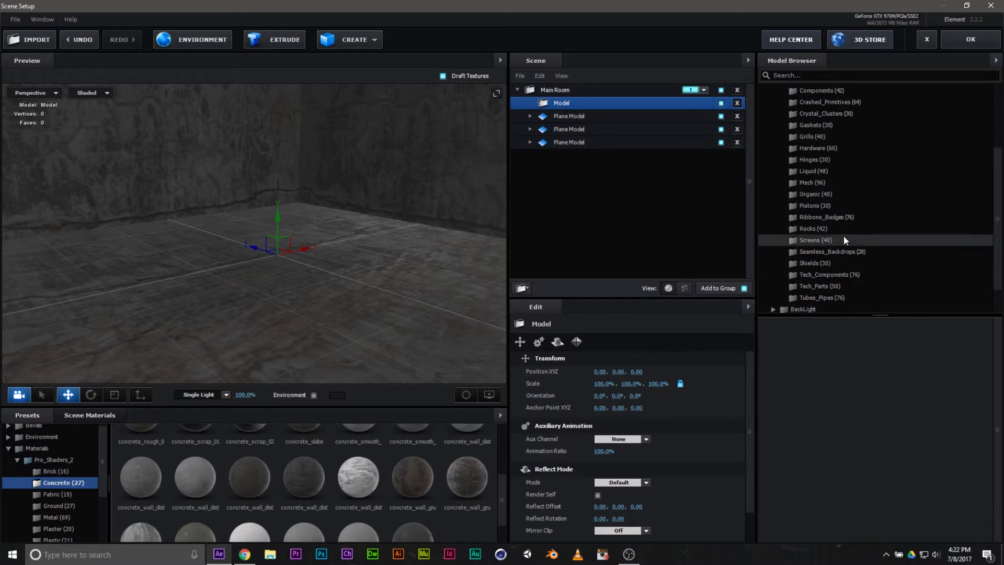
pyautogui.click(795, 294)
pyautogui.click(794, 283)
pyautogui.click(792, 275)
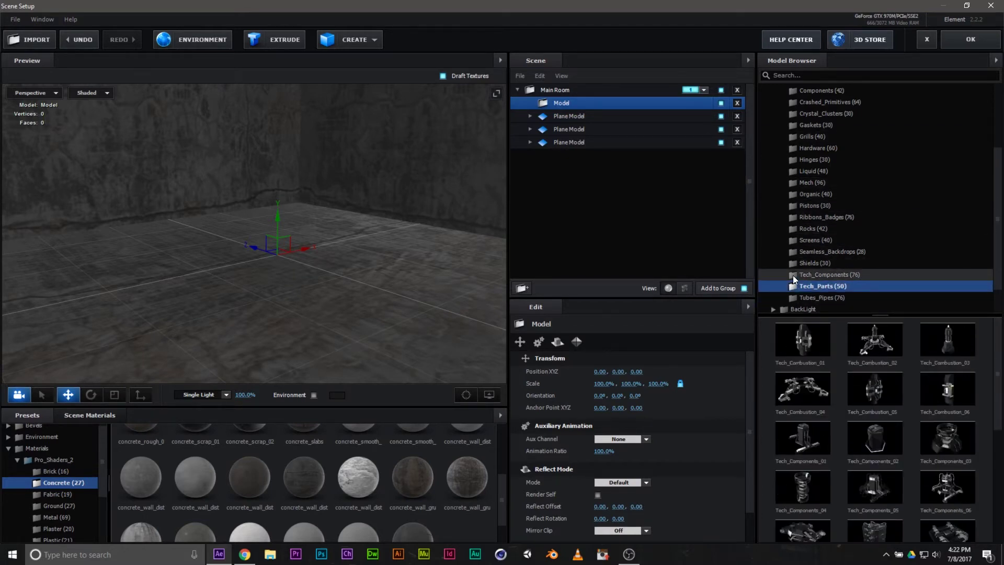
pyautogui.scroll(-10, 892, 393)
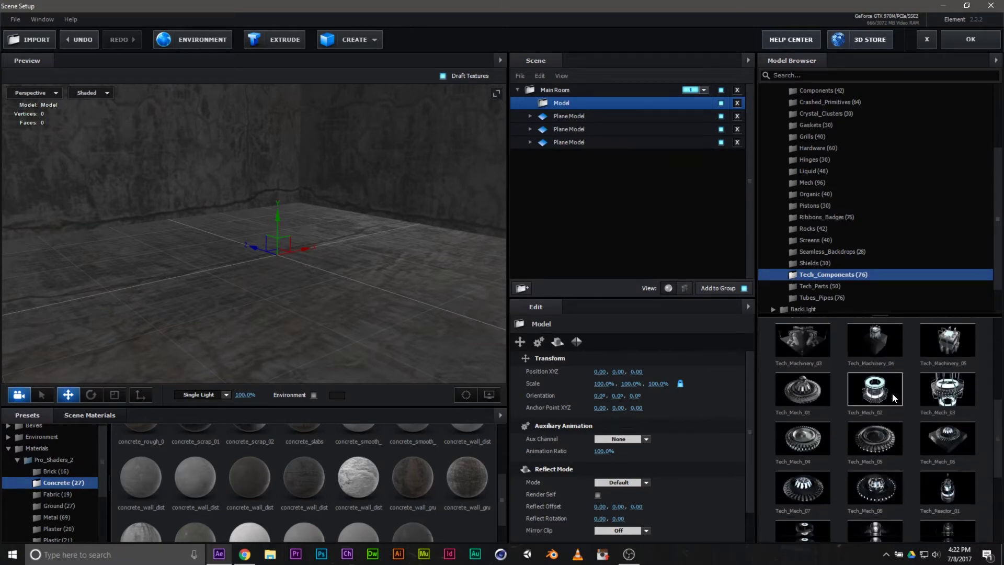
# Add Mech_Base_03 from the Mech models to the Model folder and raise it to about Y 0.04 above the floor
pyautogui.click(814, 182)
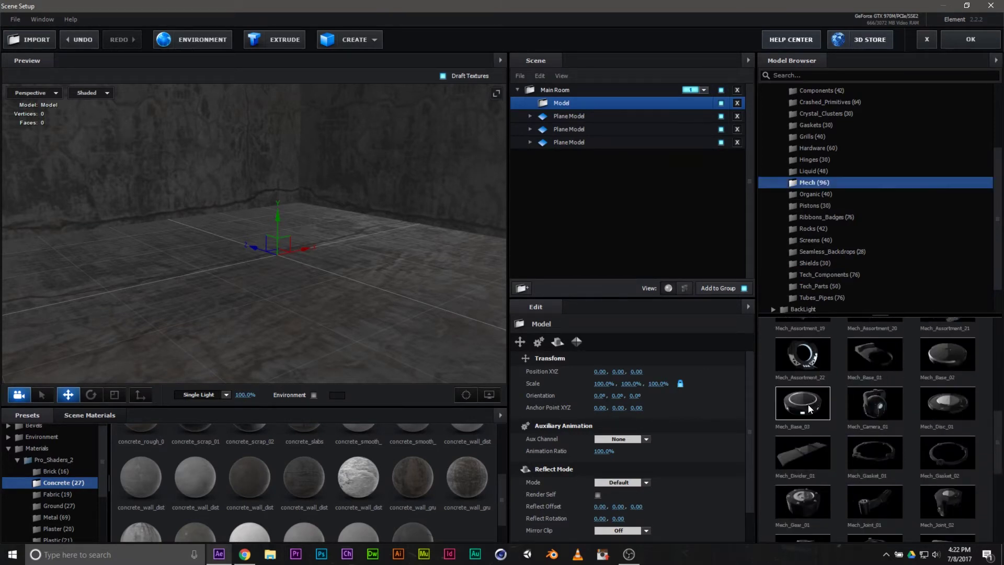
pyautogui.click(808, 403)
pyautogui.moveTo(444, 320); pyautogui.dragTo(379, 322)
pyautogui.moveTo(312, 246); pyautogui.dragTo(313, 237)
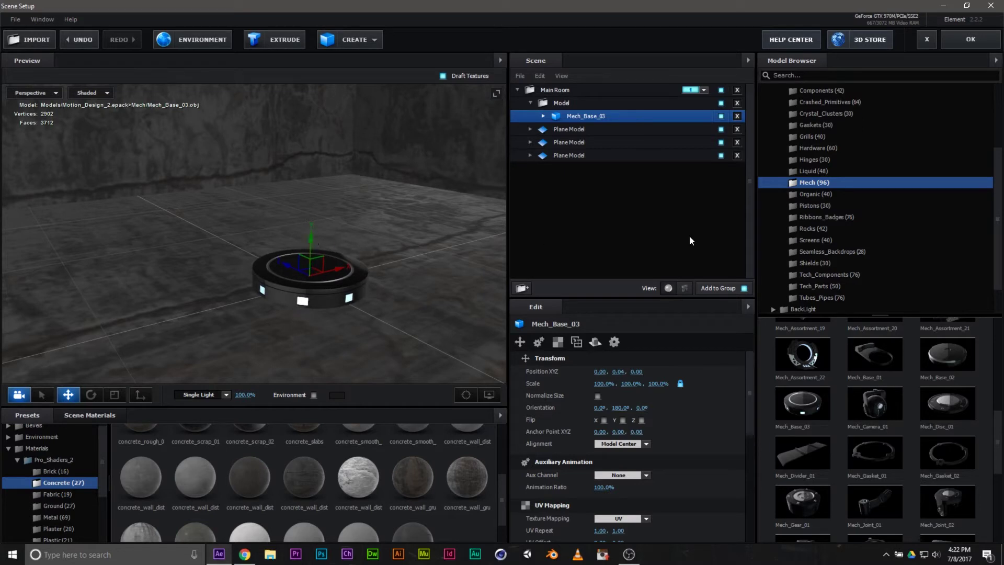
pyautogui.moveTo(418, 325)
pyautogui.mouseDown()
pyautogui.moveTo(443, 325)
pyautogui.moveTo(421, 314)
pyautogui.moveTo(409, 331)
pyautogui.mouseUp()
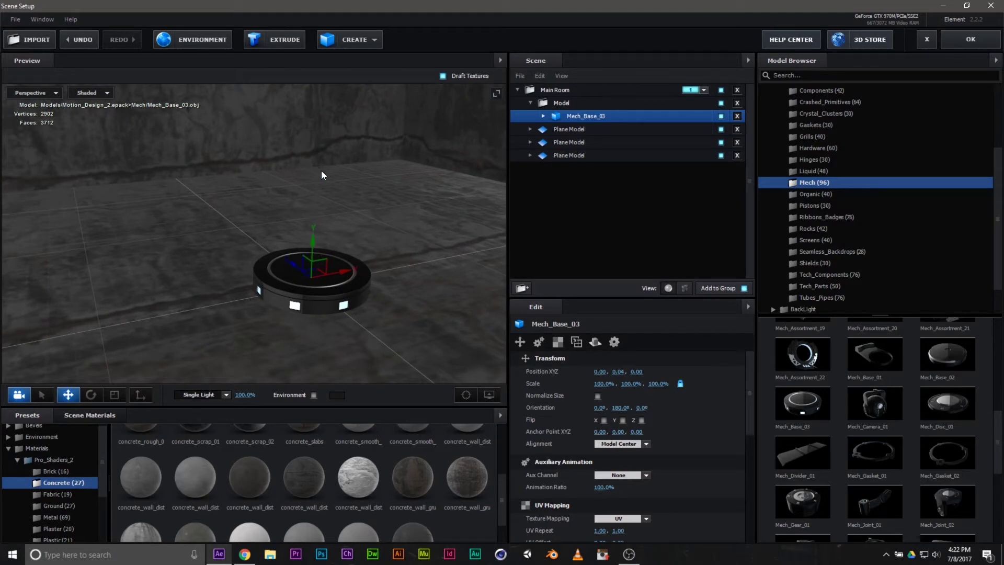
# Add Hinge_03 from the Hinges models and lower it to about Y -0.12 so it sits in the round base
pyautogui.click(802, 160)
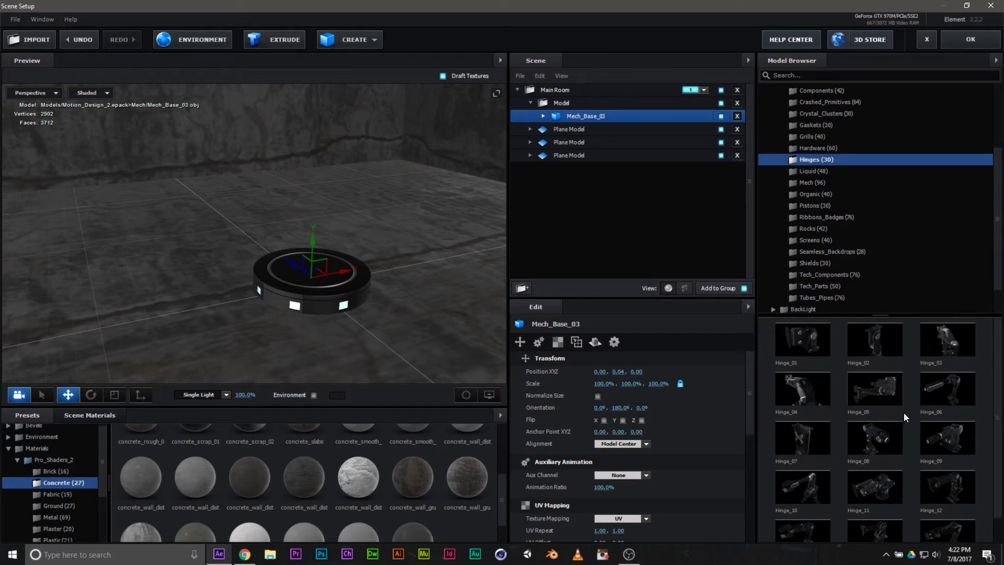
pyautogui.doubleClick(952, 343)
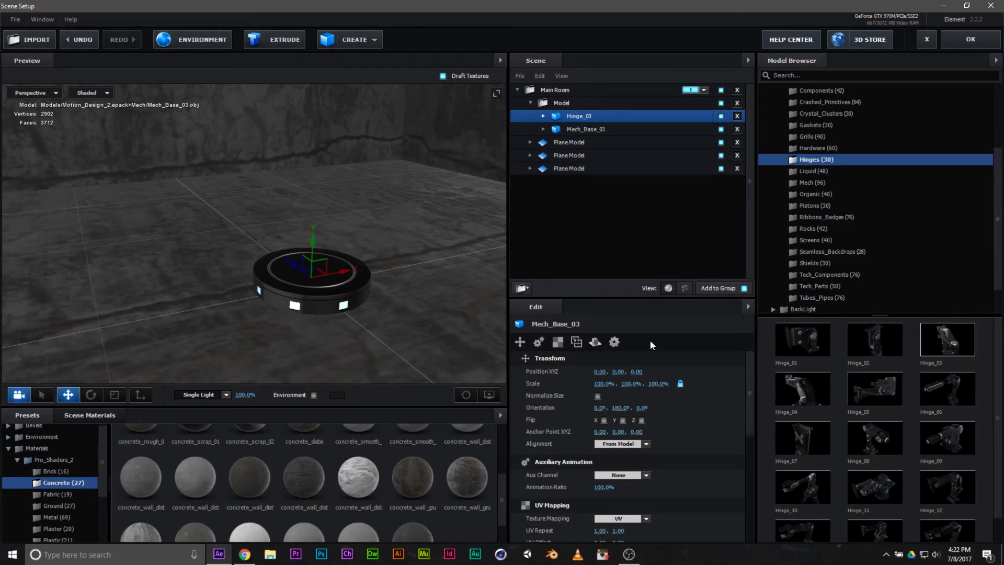
pyautogui.moveTo(384, 330); pyautogui.dragTo(362, 327)
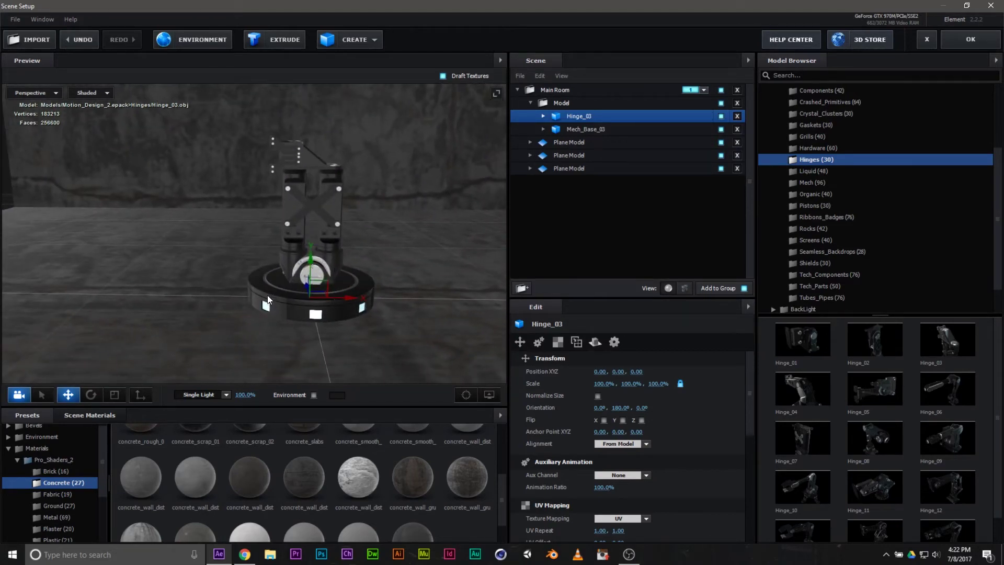
pyautogui.moveTo(310, 259); pyautogui.dragTo(312, 281)
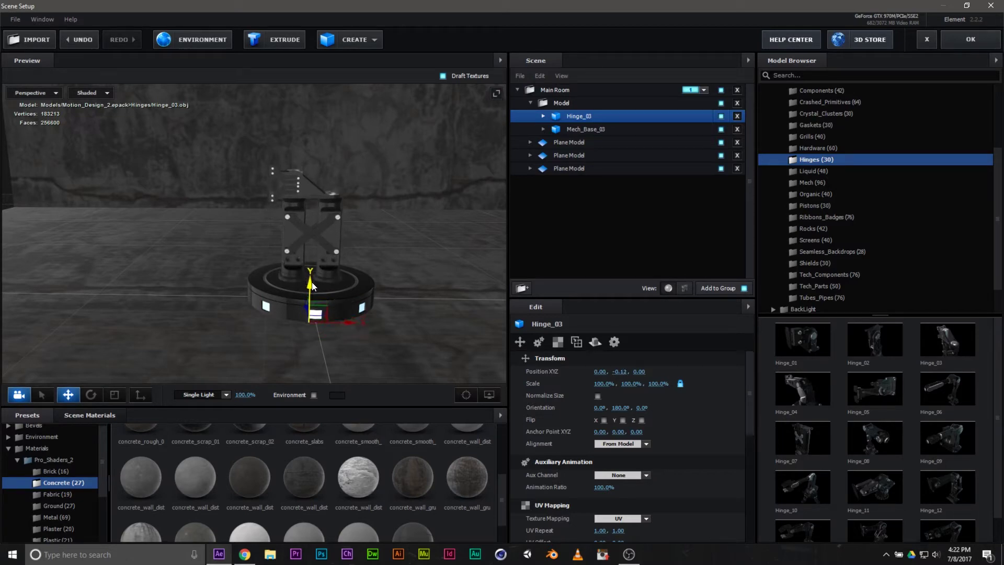
pyautogui.moveTo(320, 361); pyautogui.dragTo(366, 363)
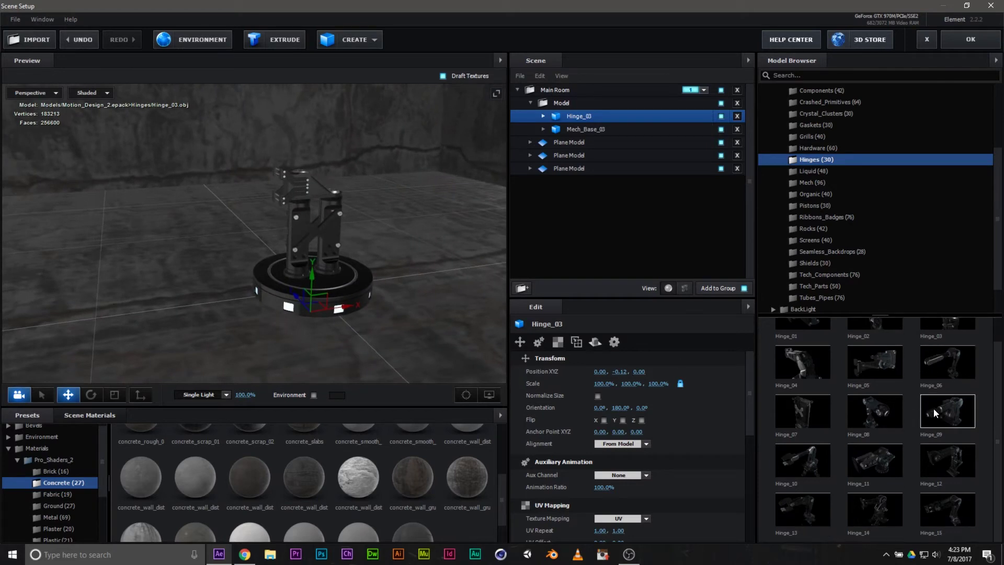
# Add Hardware_01 from the Hardware models and raise it to about Y 0.58, near the top of the hinge
pyautogui.click(812, 147)
pyautogui.scroll(-5, 868, 408)
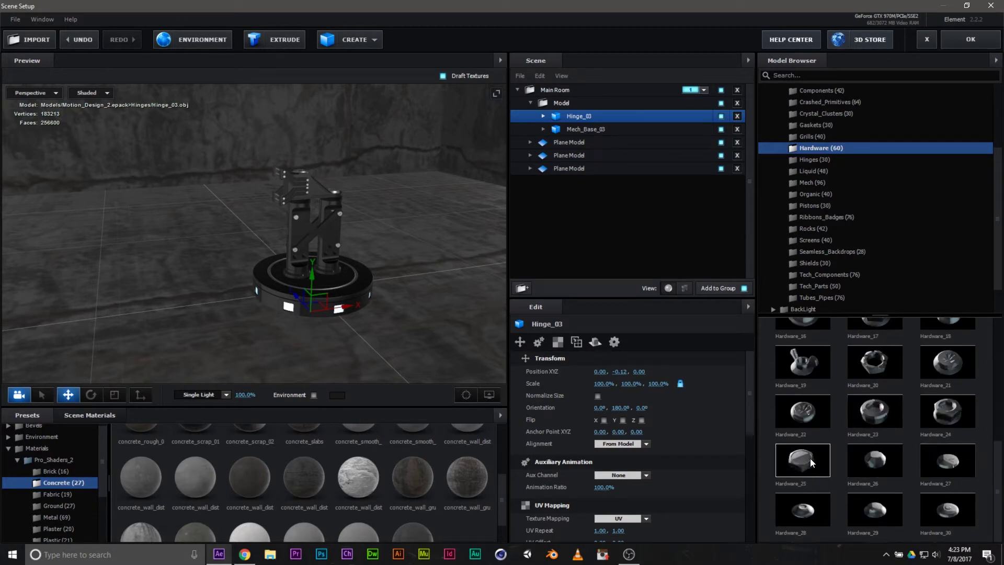
pyautogui.scroll(5, 864, 444)
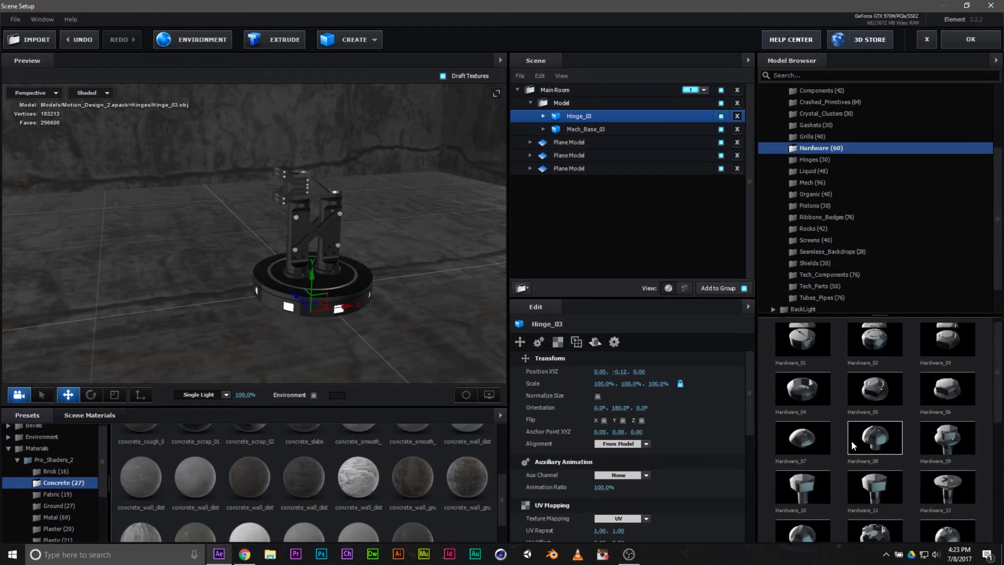
pyautogui.scroll(2, 863, 443)
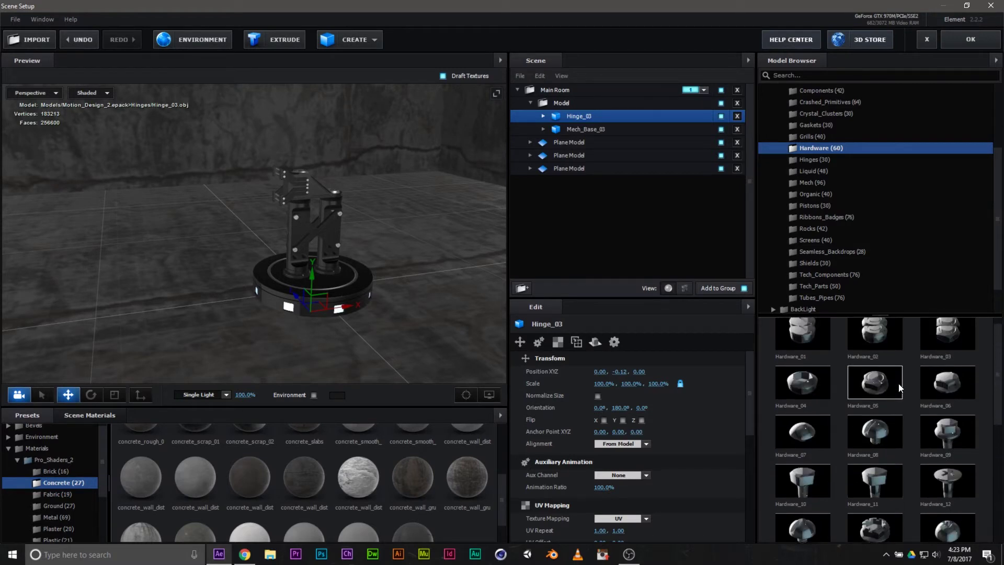
pyautogui.click(805, 342)
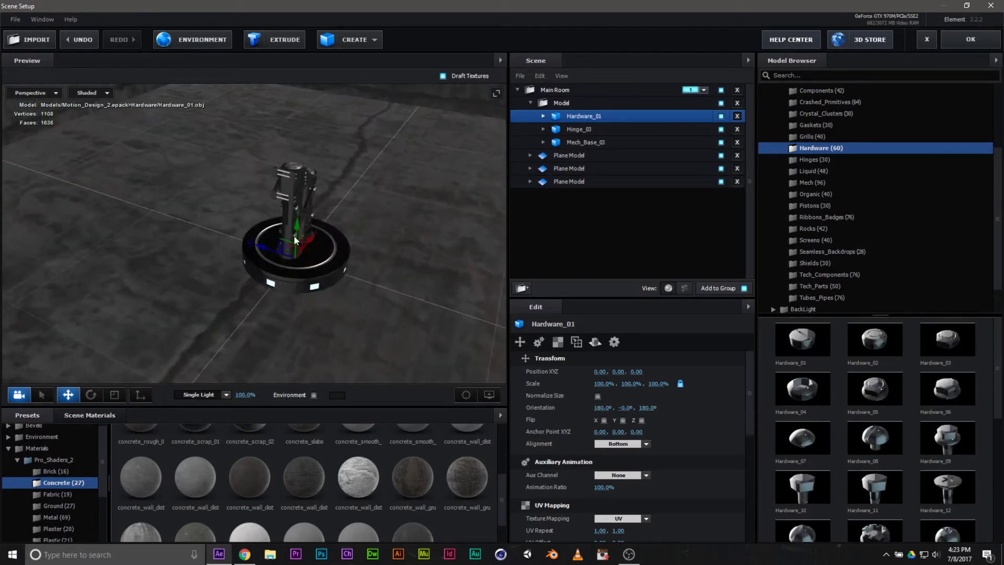
pyautogui.moveTo(295, 231); pyautogui.dragTo(294, 124)
pyautogui.moveTo(372, 214); pyautogui.dragTo(283, 224)
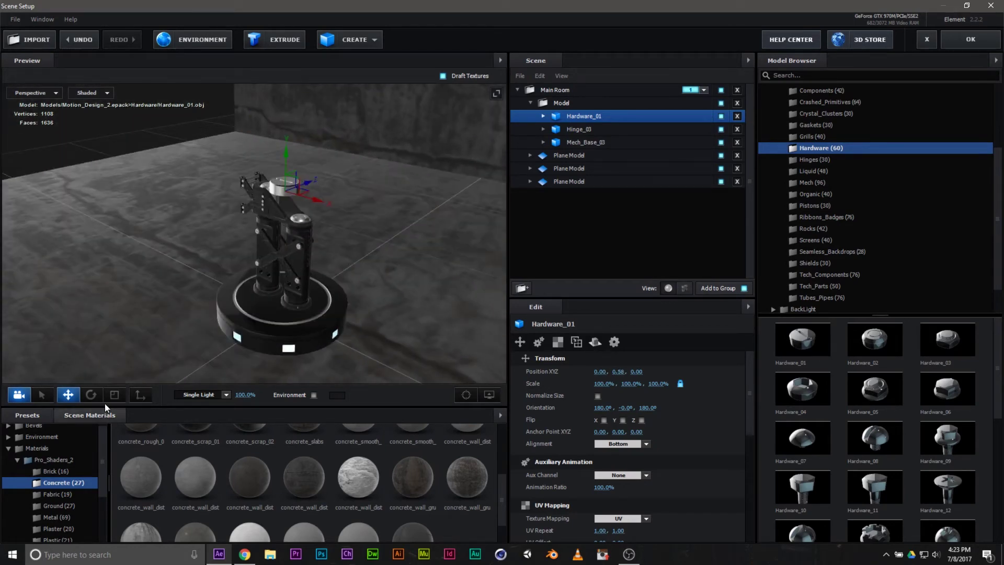
# Rotate Hardware_01 to an X orientation of 90° and scale it uniformly to about 182.6%
pyautogui.click(90, 395)
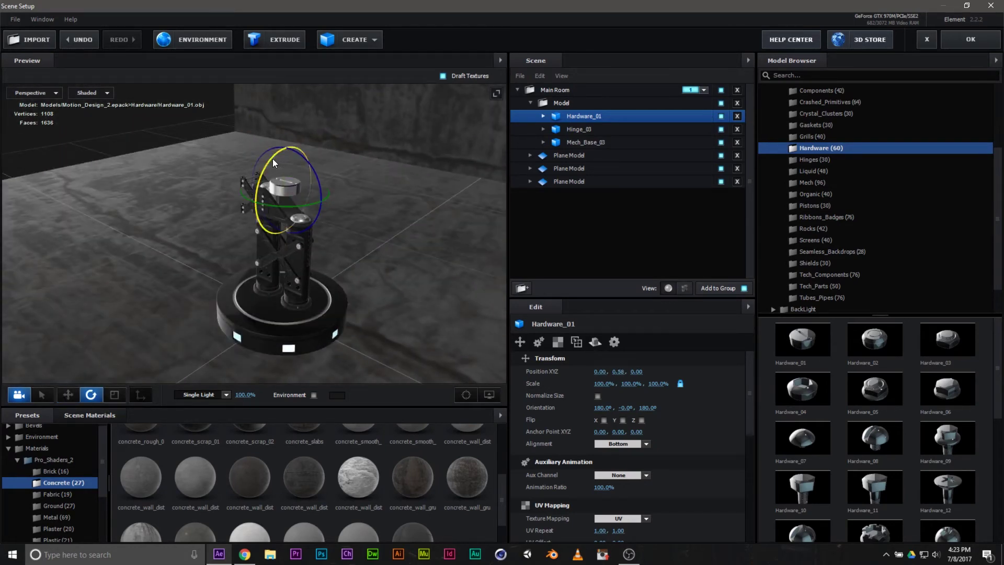
pyautogui.moveTo(272, 158); pyautogui.dragTo(247, 248)
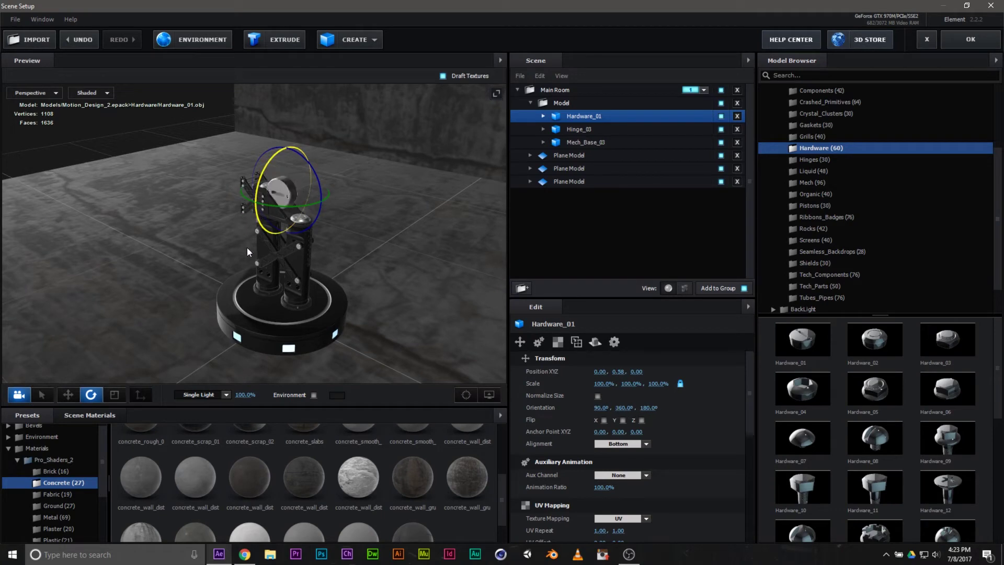
pyautogui.click(114, 394)
pyautogui.moveTo(284, 193); pyautogui.dragTo(297, 188)
pyautogui.moveTo(386, 321); pyautogui.dragTo(343, 313)
# Move Hardware_01 to about Z 0.04 and Y 0.54 so it fits into the hinge head
pyautogui.click(68, 394)
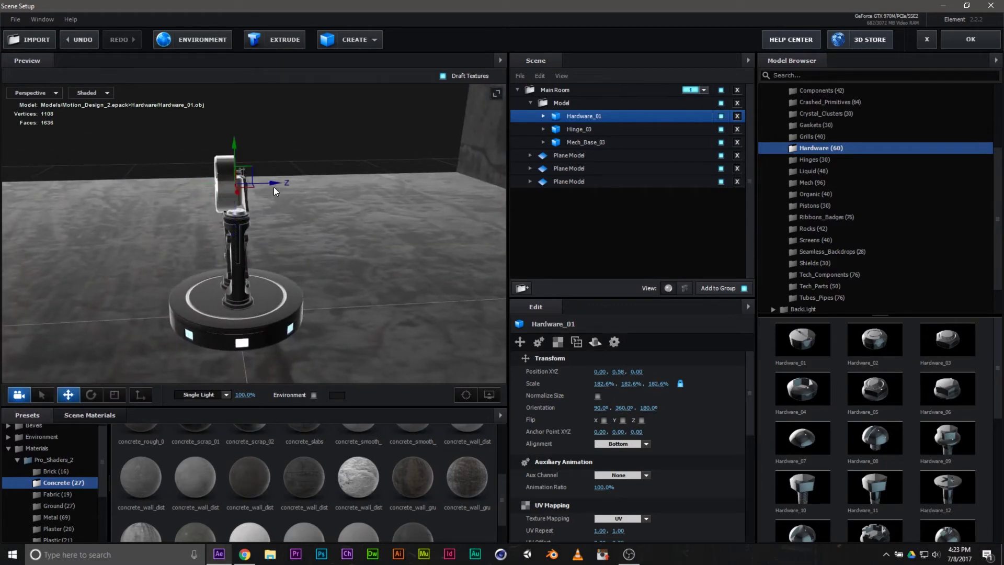
pyautogui.moveTo(279, 181); pyautogui.dragTo(287, 181)
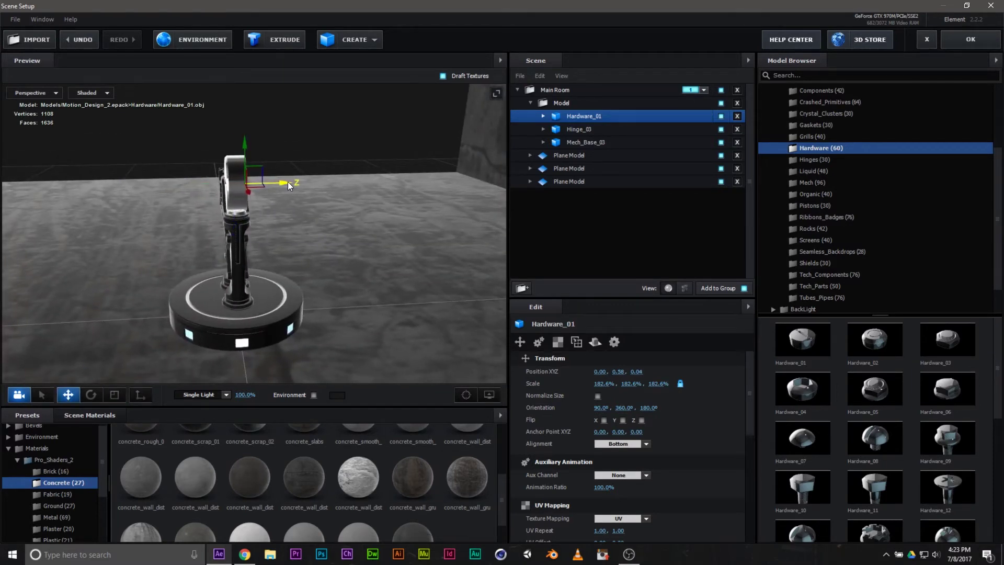
pyautogui.moveTo(369, 345); pyautogui.dragTo(391, 258)
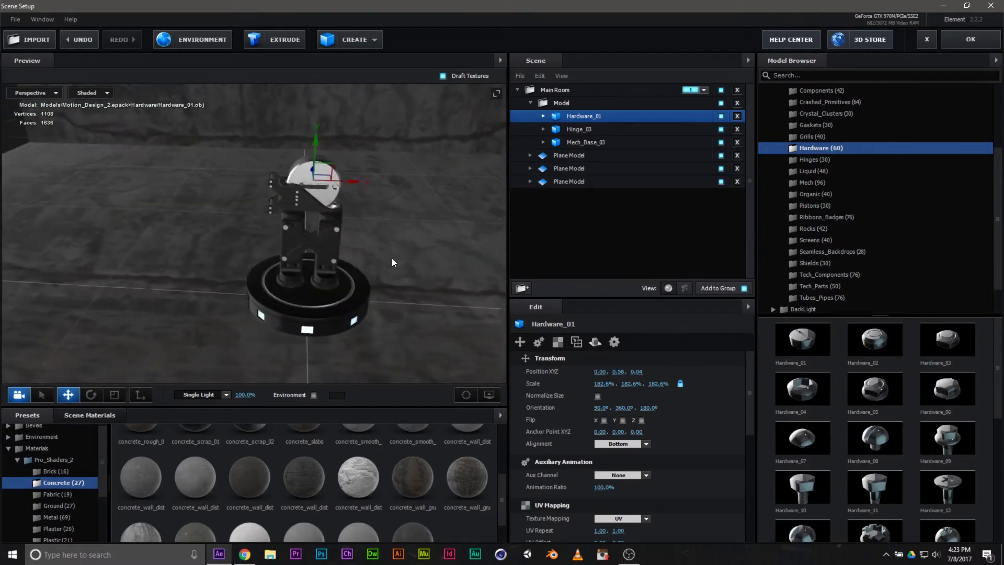
pyautogui.moveTo(315, 136)
pyautogui.mouseDown()
pyautogui.moveTo(318, 161)
pyautogui.moveTo(318, 137)
pyautogui.moveTo(315, 145)
pyautogui.mouseUp()
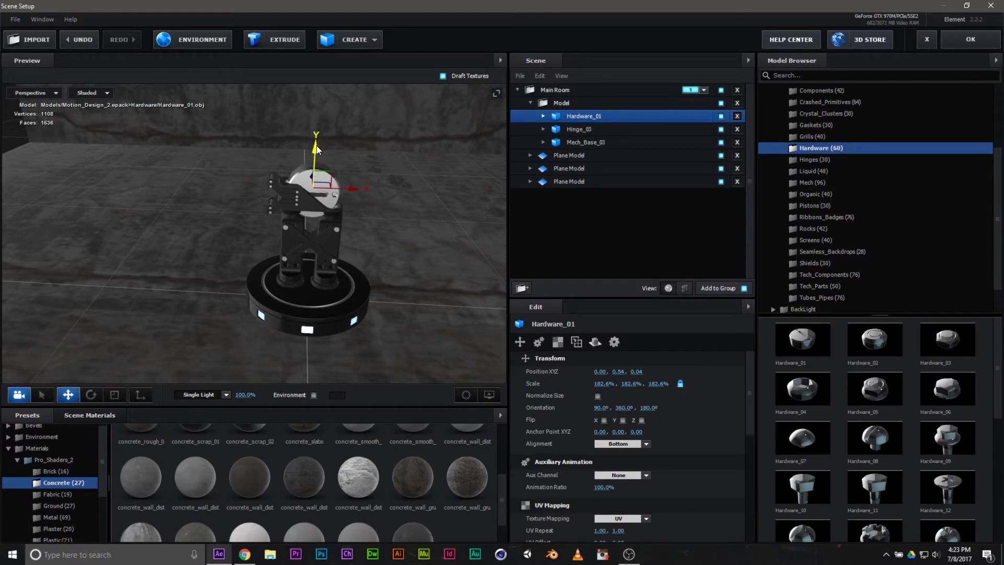
# Resize Hardware_01 to a scale of about 217.1%, 146.2%, 217.1%, making it wider than it is thick
pyautogui.click(114, 394)
pyautogui.moveTo(345, 197); pyautogui.dragTo(265, 215)
pyautogui.moveTo(342, 272); pyautogui.dragTo(539, 225)
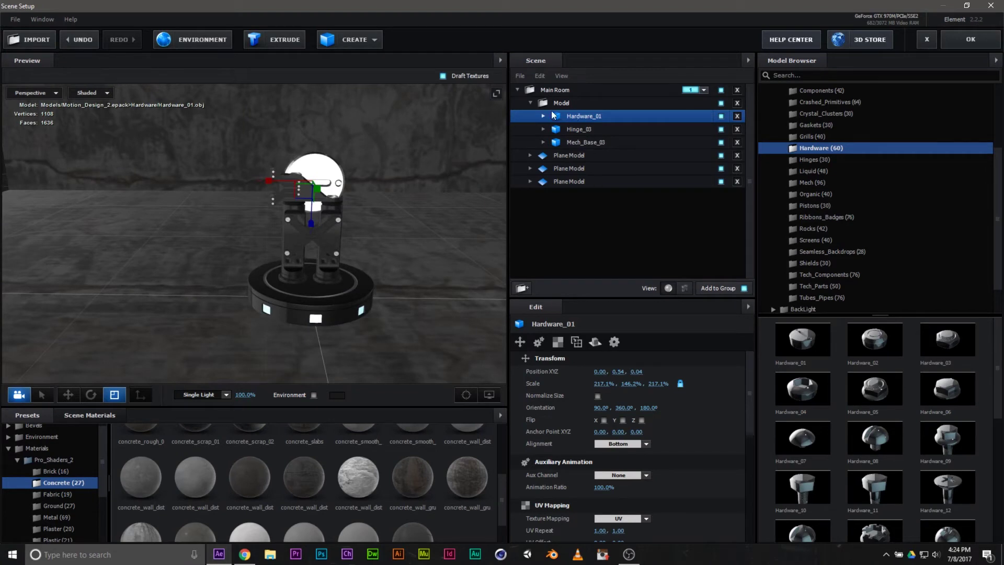
# Add a new group folder inside the Model folder, above Hardware_01
pyautogui.click(569, 106)
pyautogui.click(587, 118)
pyautogui.click(523, 288)
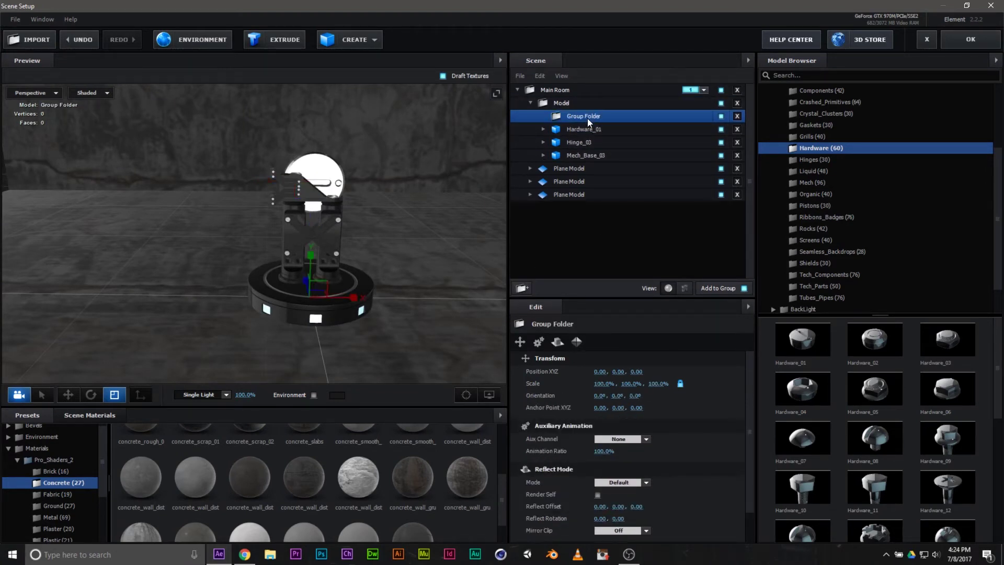
# Rename the new group folder inside the Model folder as Joint 1
pyautogui.doubleClick(587, 117)
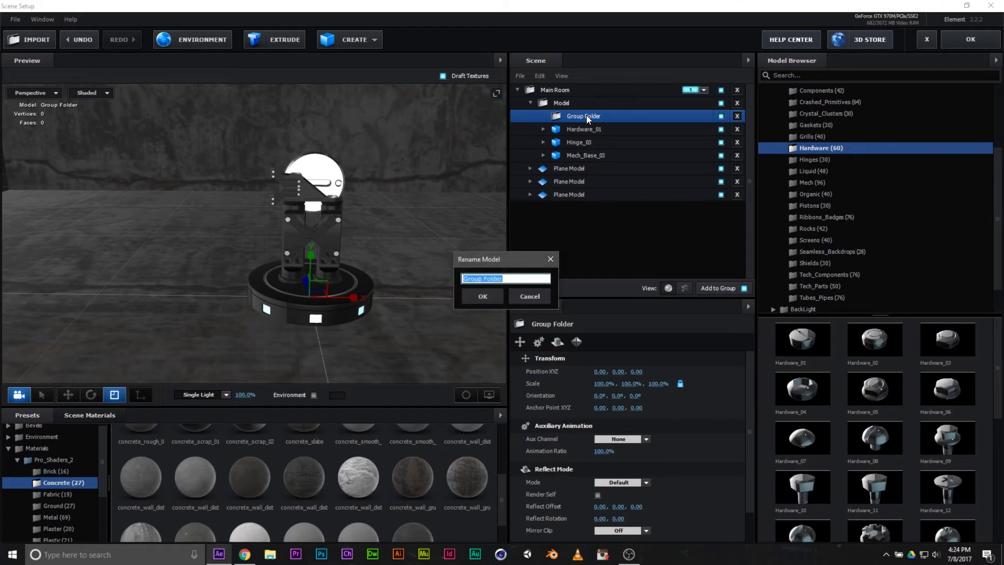
pyautogui.write('Joint 1')
pyautogui.press('Return')
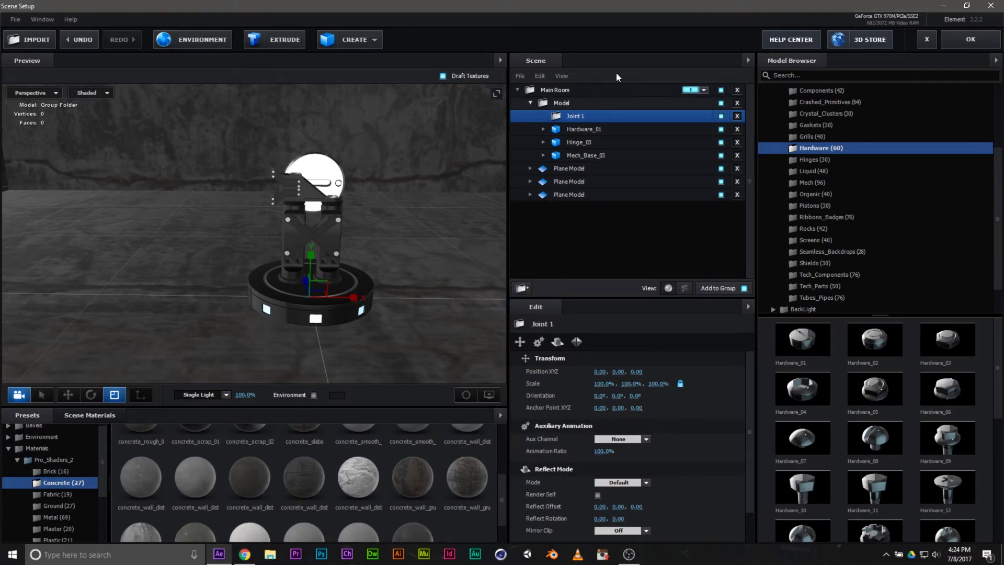
# Add Beam_17 from the Motion_Design_2 Beams models to the Joint 1 folder
pyautogui.moveTo(259, 223); pyautogui.dragTo(398, 313)
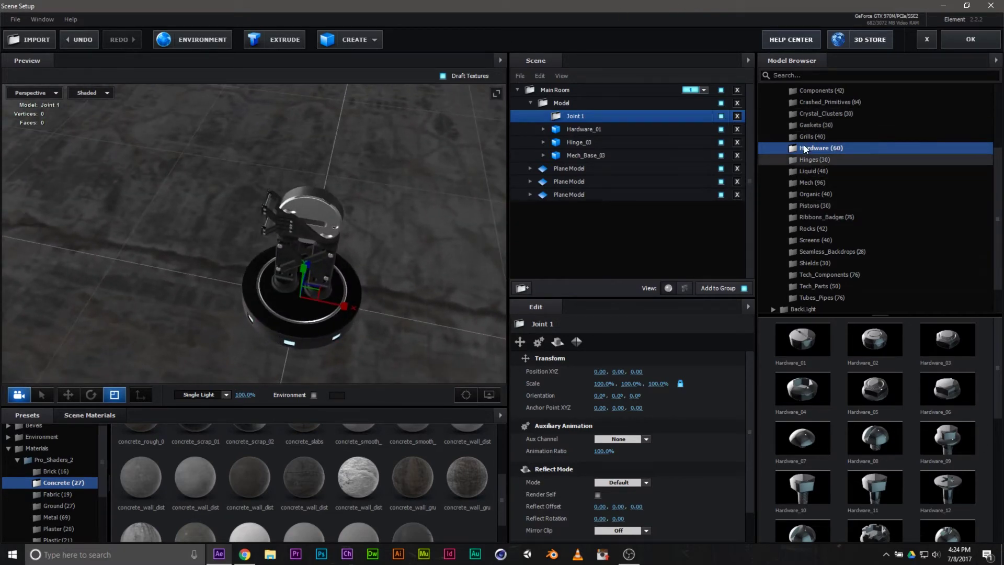
pyautogui.click(809, 126)
pyautogui.scroll(3, 837, 157)
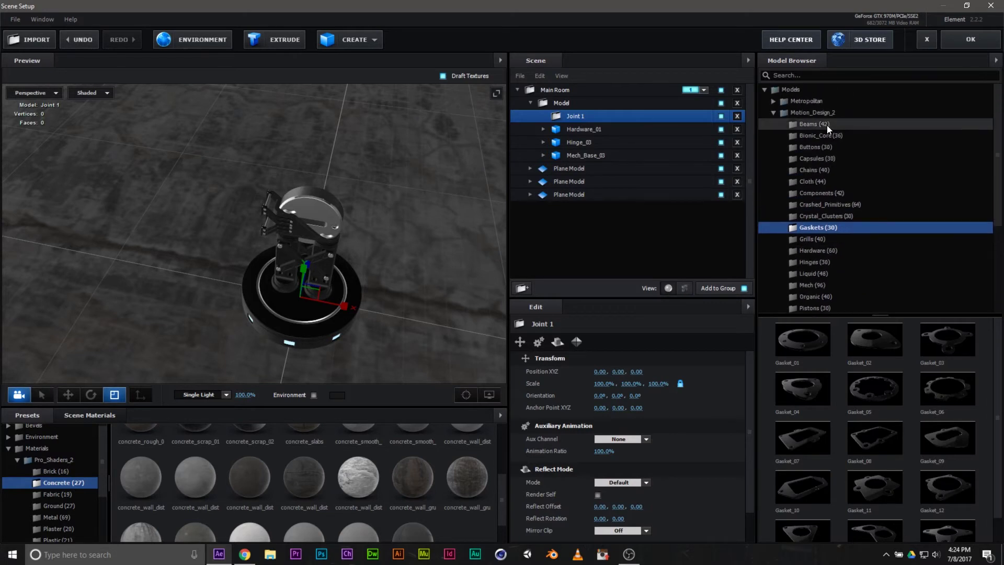
pyautogui.click(811, 195)
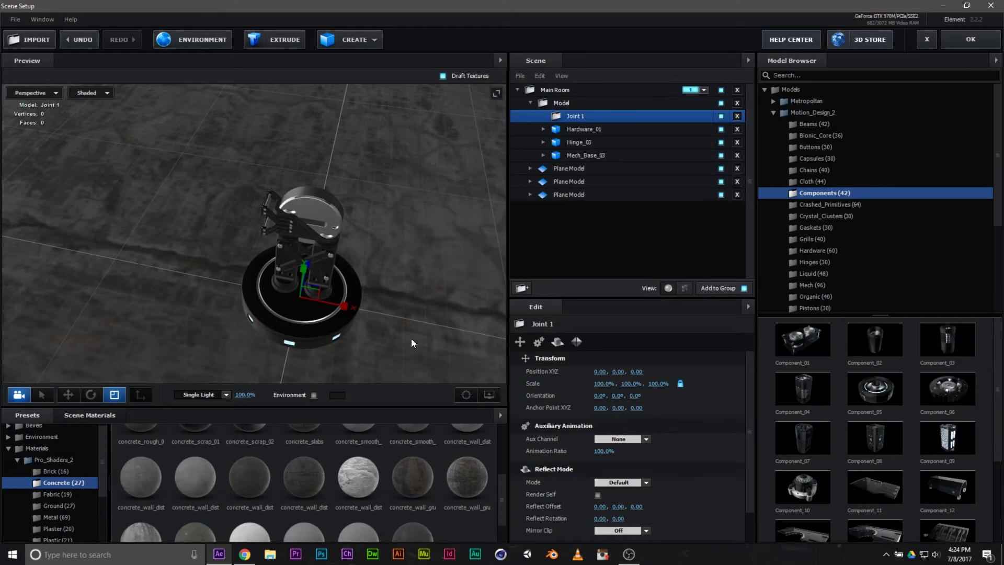
pyautogui.scroll(-3, 821, 419)
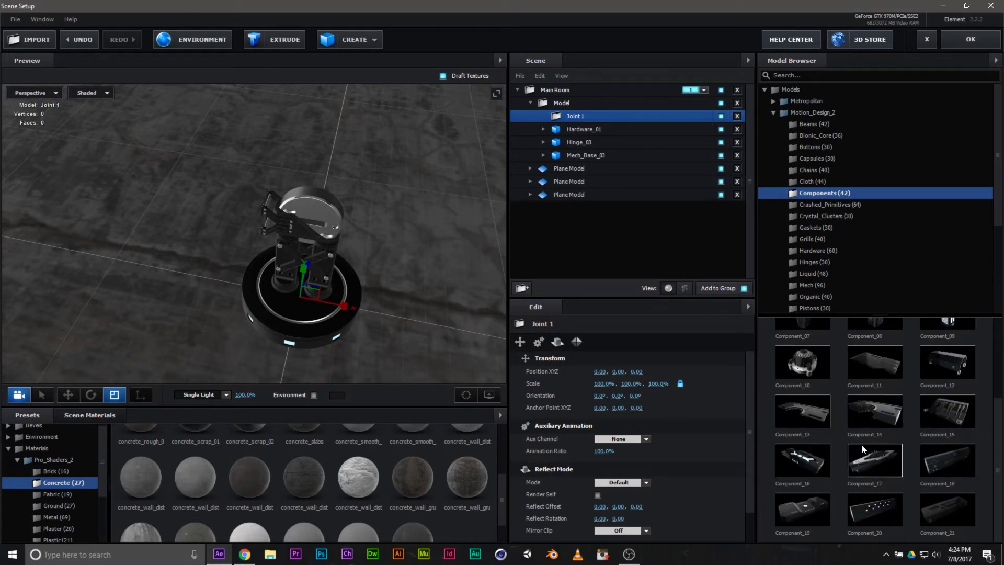
pyautogui.scroll(3, 873, 430)
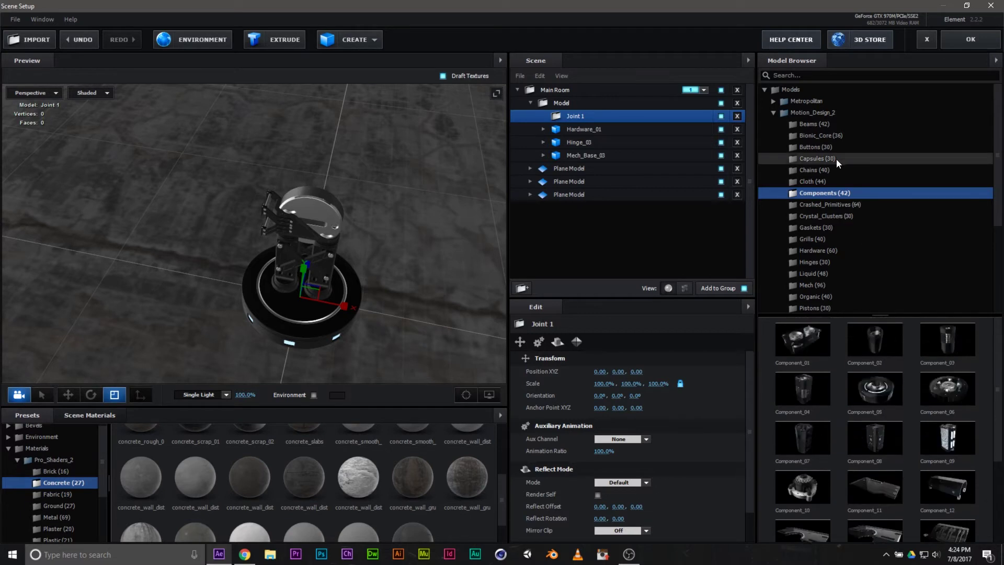
pyautogui.click(812, 127)
pyautogui.scroll(-3, 961, 391)
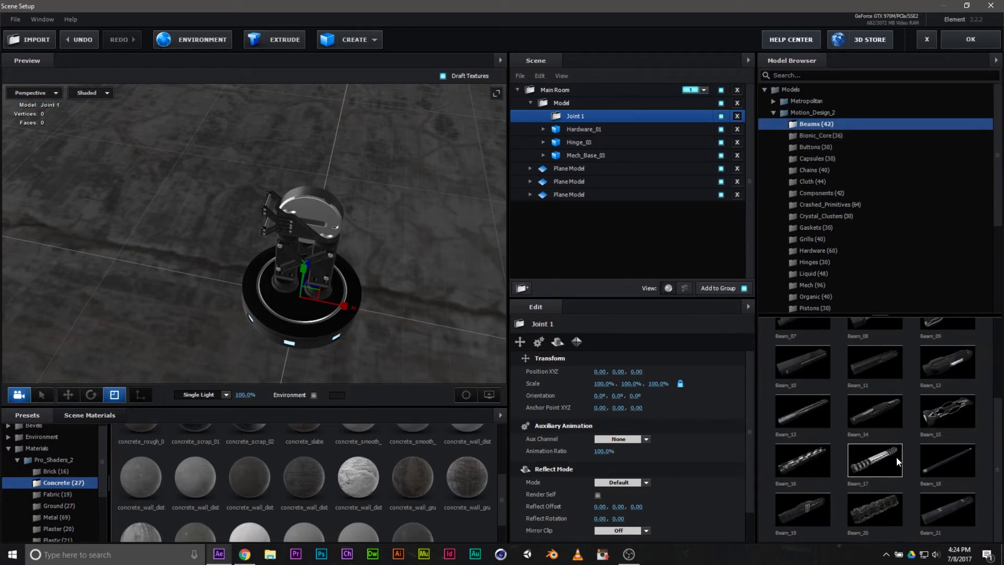
pyautogui.click(880, 462)
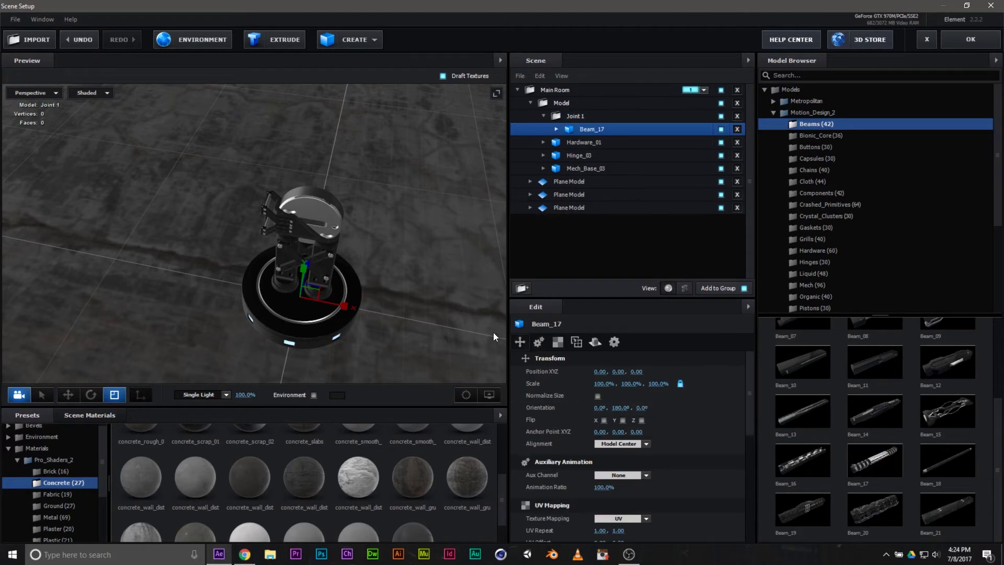
# Rotate Beam_17 upright to an orientation of 270°, 360°, 180°
pyautogui.moveTo(462, 283); pyautogui.dragTo(244, 382)
pyautogui.click(90, 395)
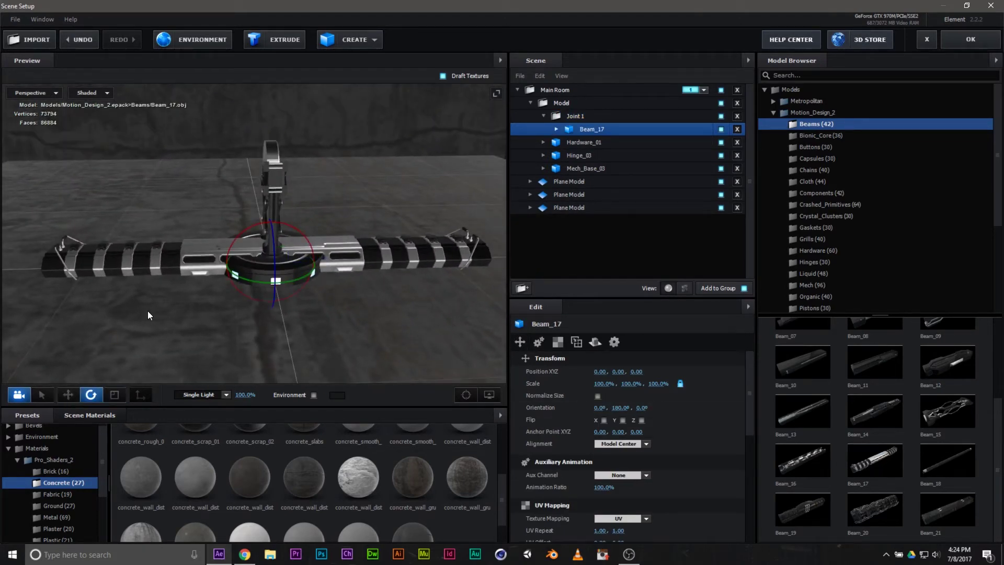
pyautogui.moveTo(288, 225); pyautogui.dragTo(202, 197)
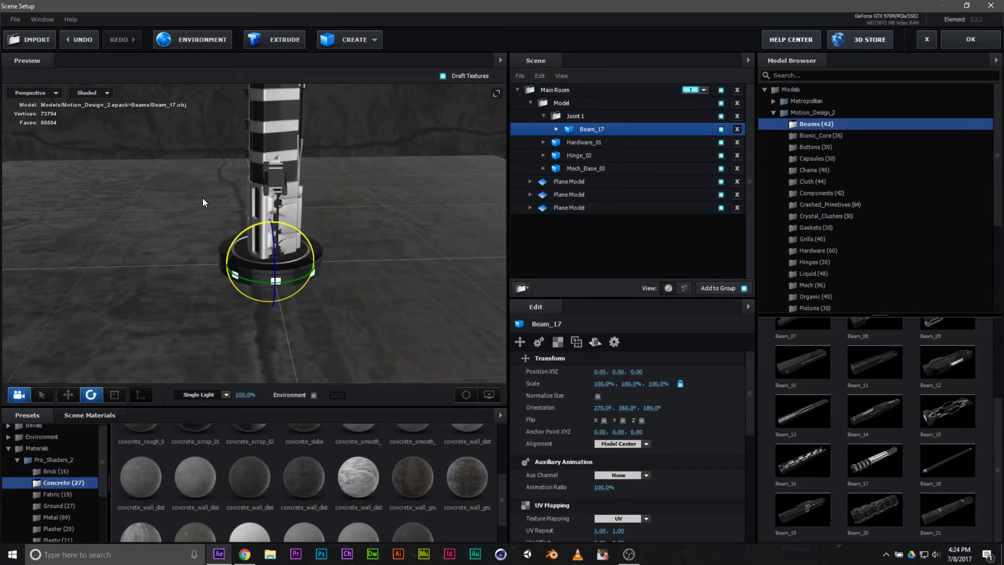
# Scale Beam_17 uniformly to about 24.9% and raise it to about Y 0.94, above the hinge head
pyautogui.moveTo(413, 343); pyautogui.dragTo(344, 349)
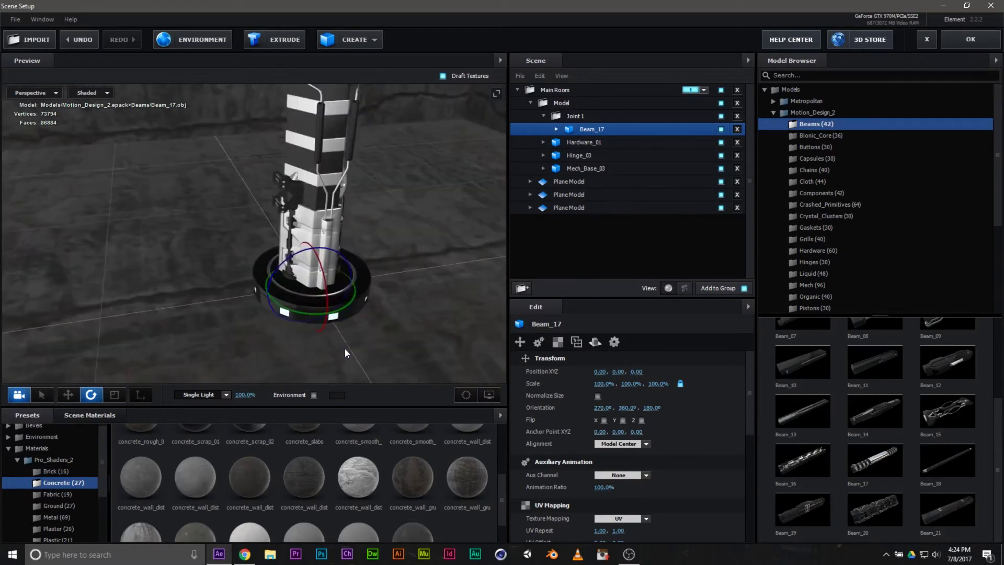
pyautogui.click(114, 395)
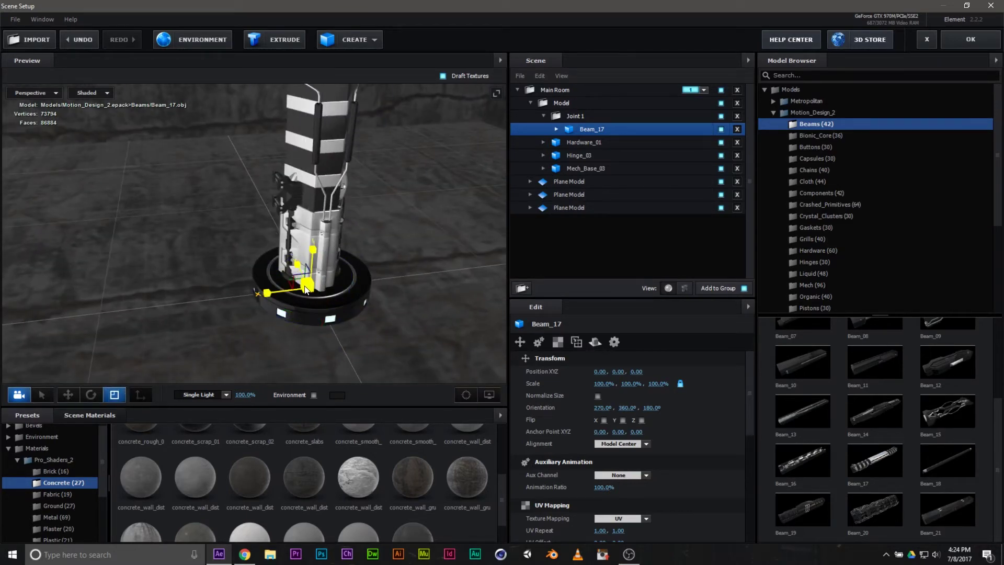
pyautogui.moveTo(307, 287); pyautogui.dragTo(157, 278)
pyautogui.click(68, 394)
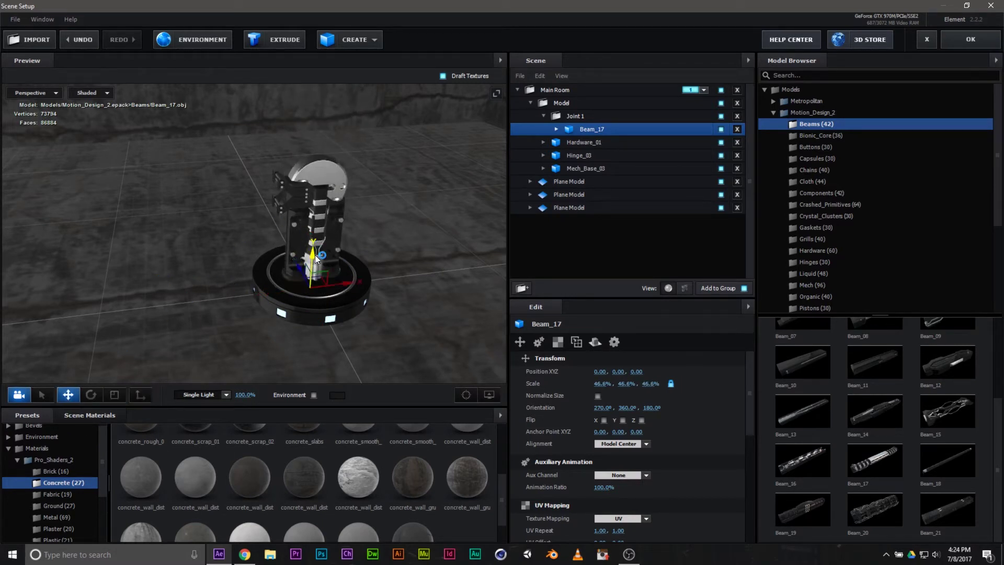
pyautogui.moveTo(316, 246); pyautogui.dragTo(335, 45)
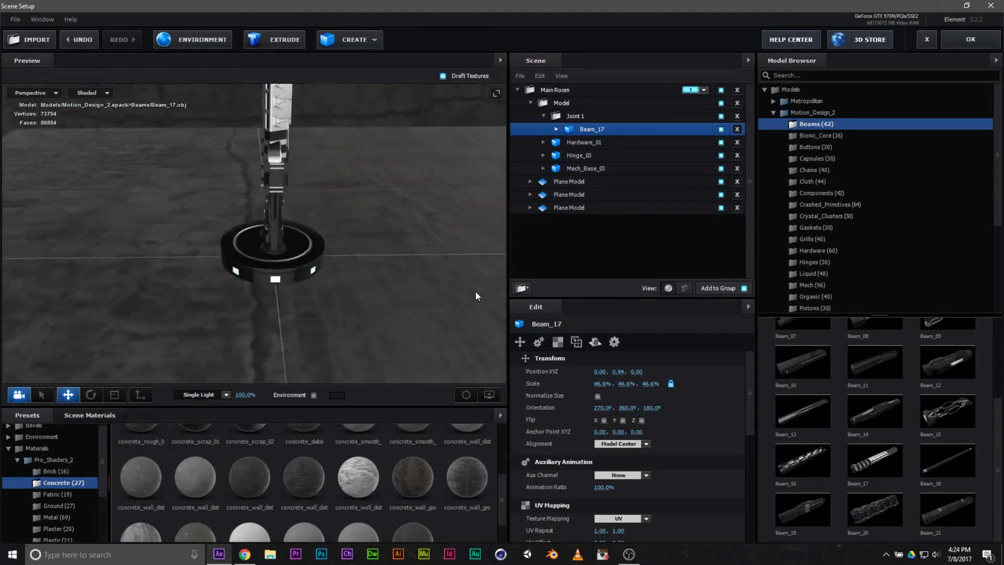
pyautogui.moveTo(550, 293); pyautogui.dragTo(322, 322)
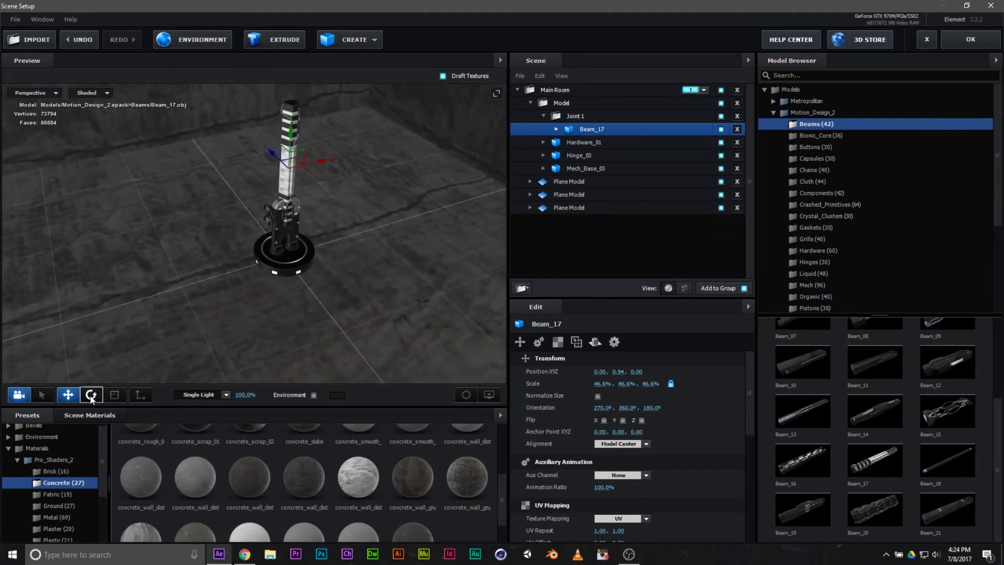
pyautogui.click(114, 395)
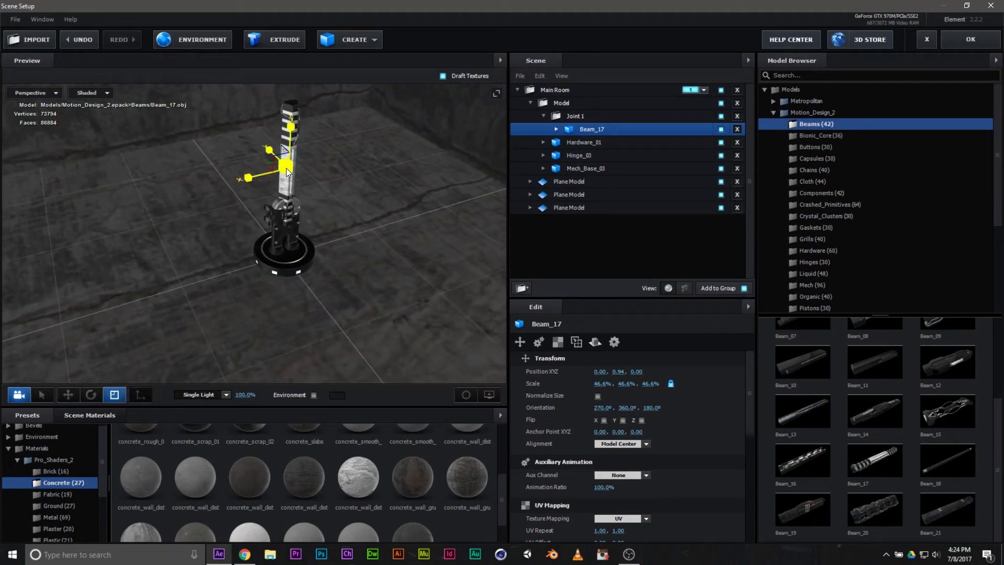
pyautogui.moveTo(286, 168); pyautogui.dragTo(249, 161)
pyautogui.scroll(5, 386, 236)
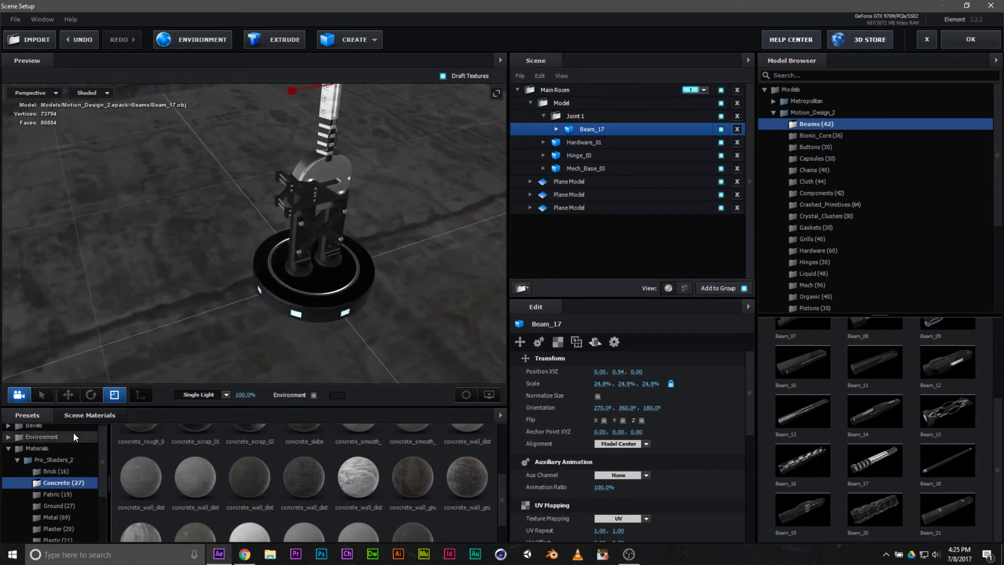
# Lower Beam_17 to about Y 0.85 so its base sinks into the round hinge head
pyautogui.click(68, 395)
pyautogui.scroll(-2, 398, 151)
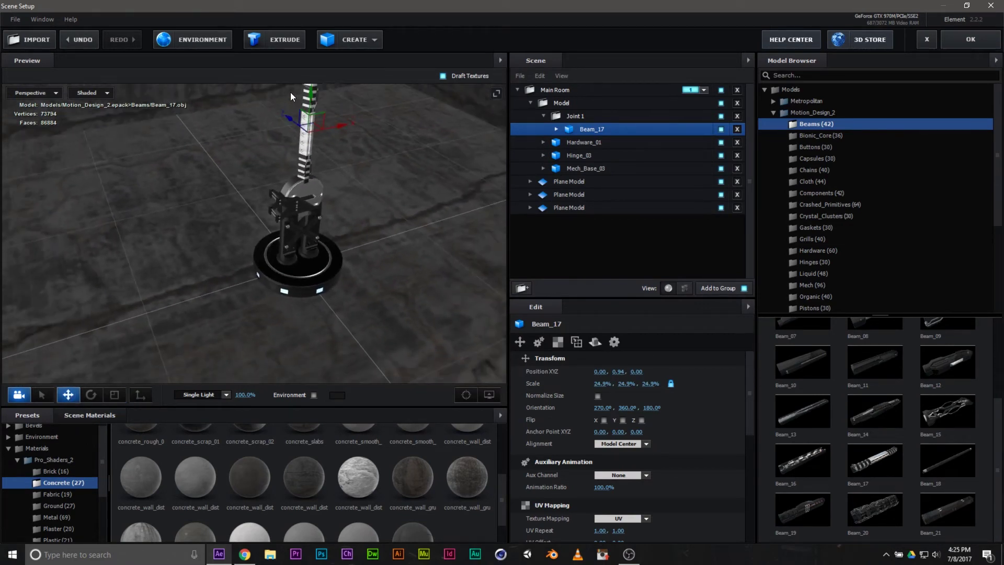
pyautogui.moveTo(310, 102); pyautogui.dragTo(309, 113)
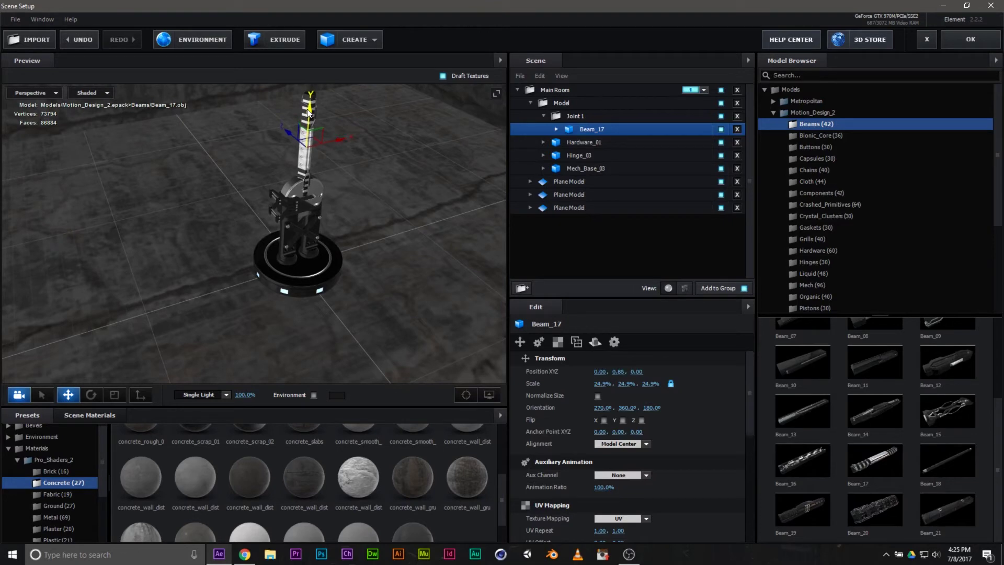
pyautogui.moveTo(382, 306); pyautogui.dragTo(361, 282)
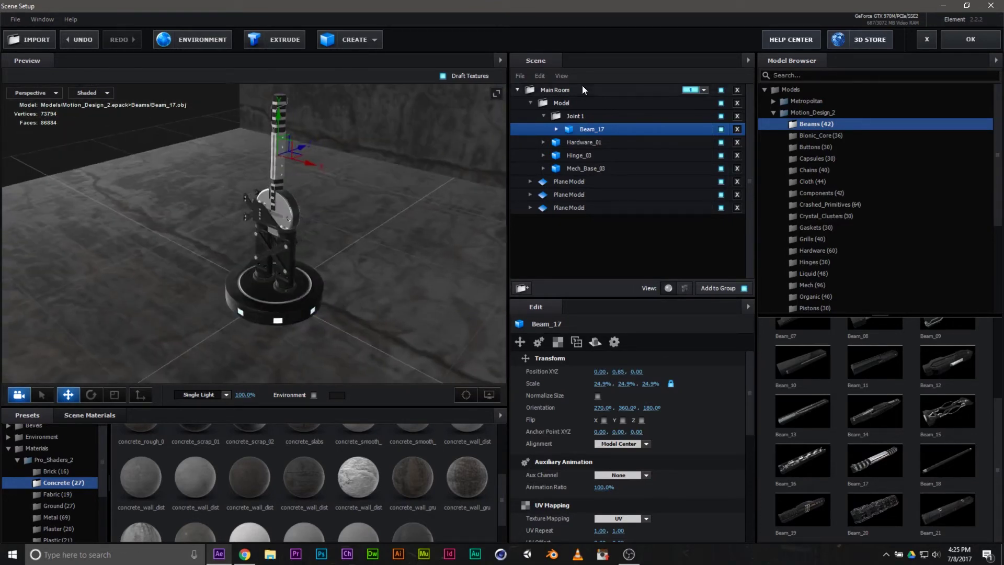
# Raise only the anchor point of the Joint 1 folder to about Y 0.56, at the hinge head
pyautogui.click(578, 116)
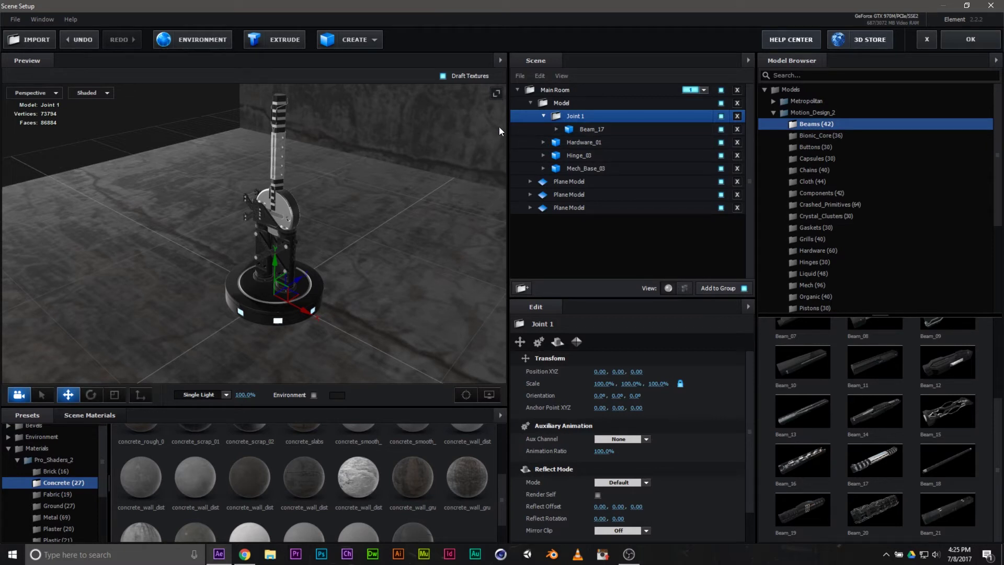
pyautogui.click(141, 396)
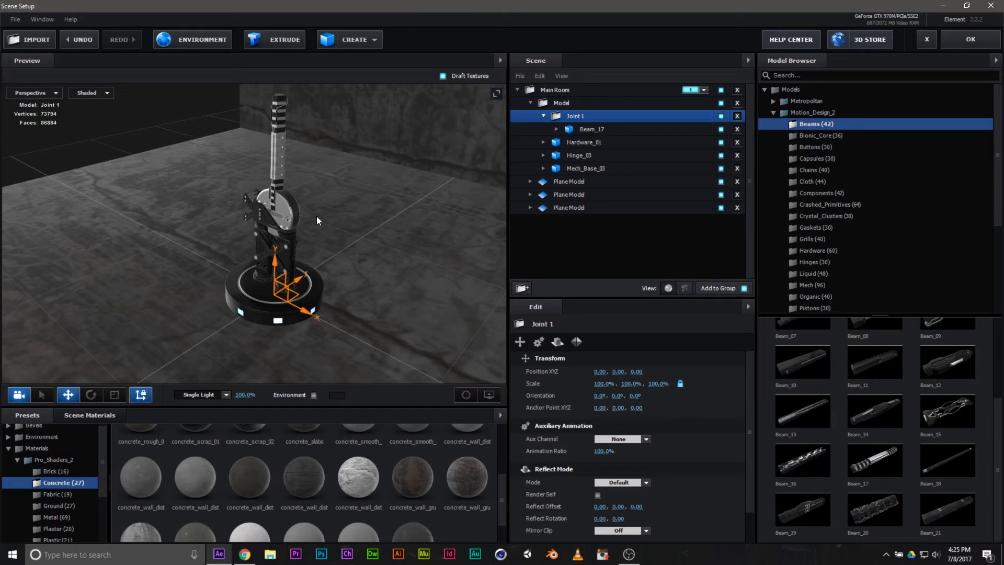
pyautogui.moveTo(275, 267); pyautogui.dragTo(278, 206)
pyautogui.moveTo(385, 303); pyautogui.dragTo(378, 213)
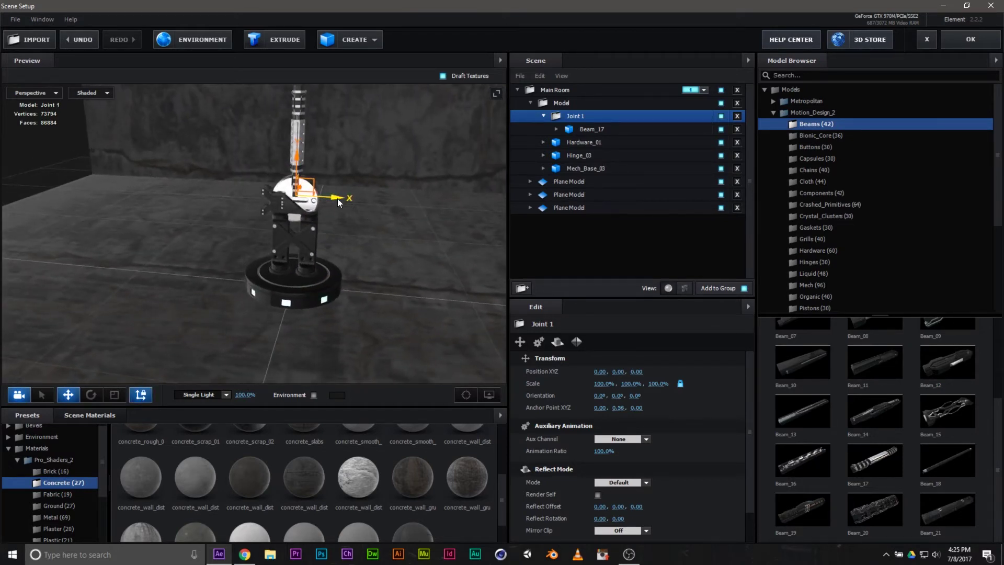
pyautogui.scroll(6, 364, 227)
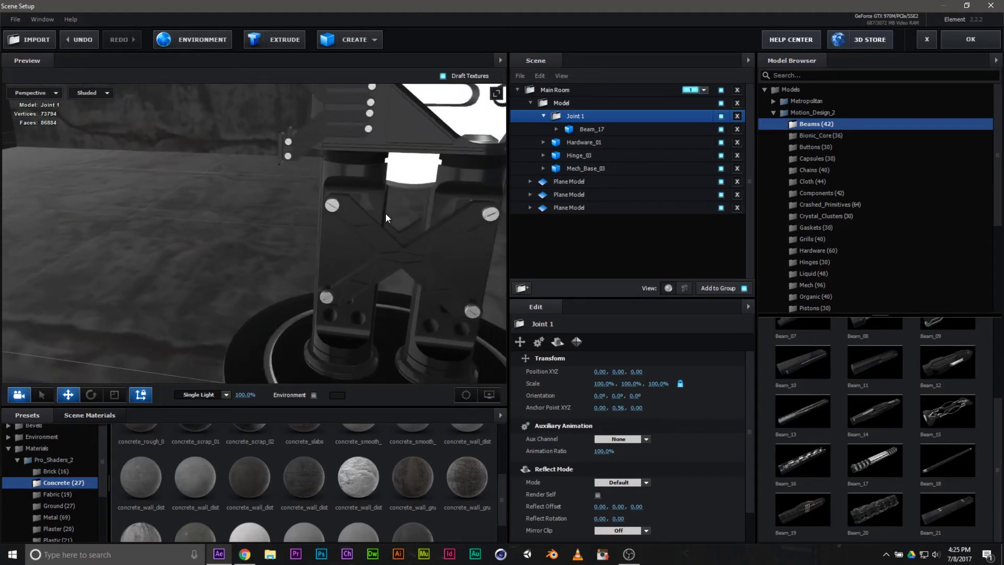
pyautogui.scroll(-5, 385, 214)
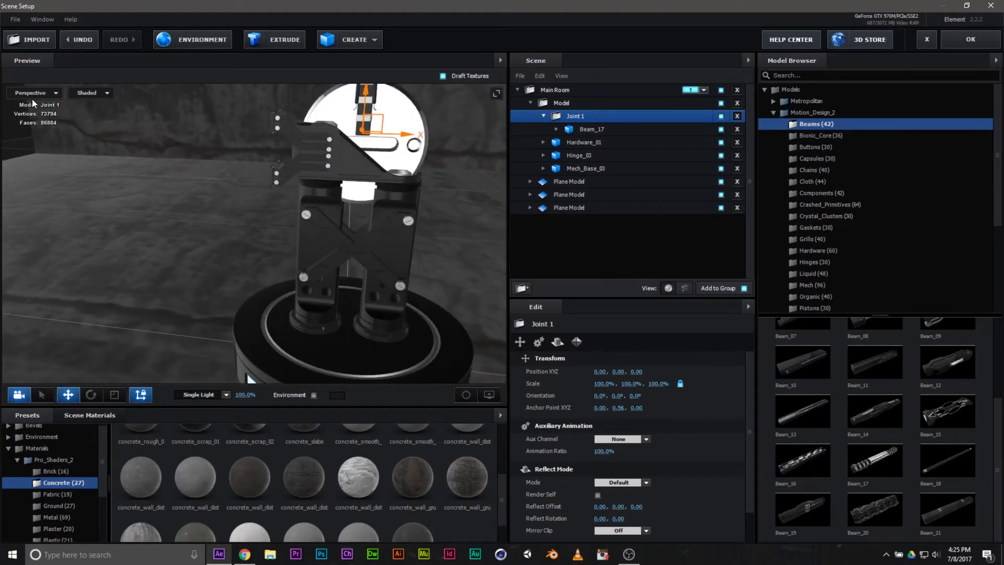
# Shift Beam_17 to about Z 0.01 so it lines up with the hinge head when seen from the right side
pyautogui.click(37, 94)
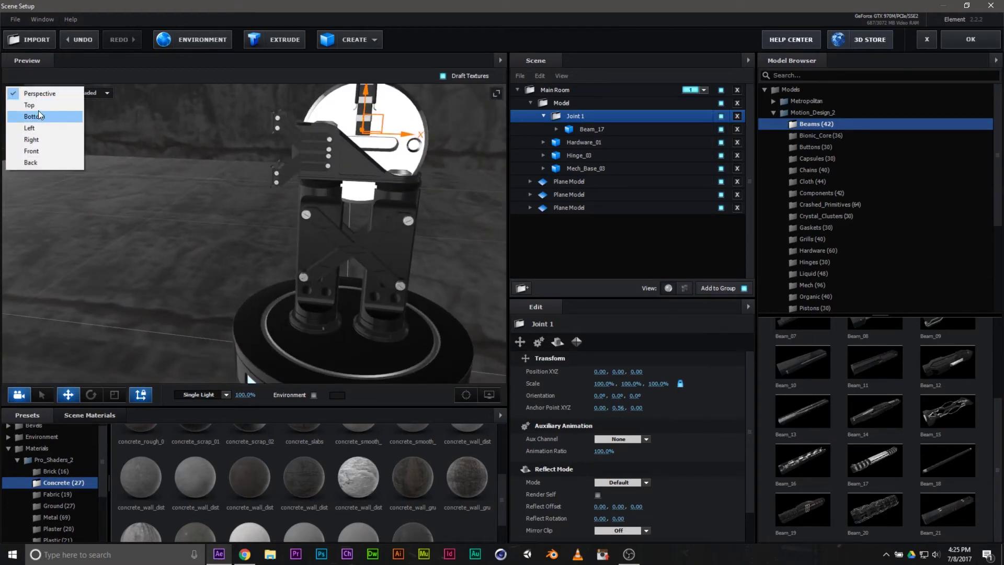
pyautogui.click(39, 129)
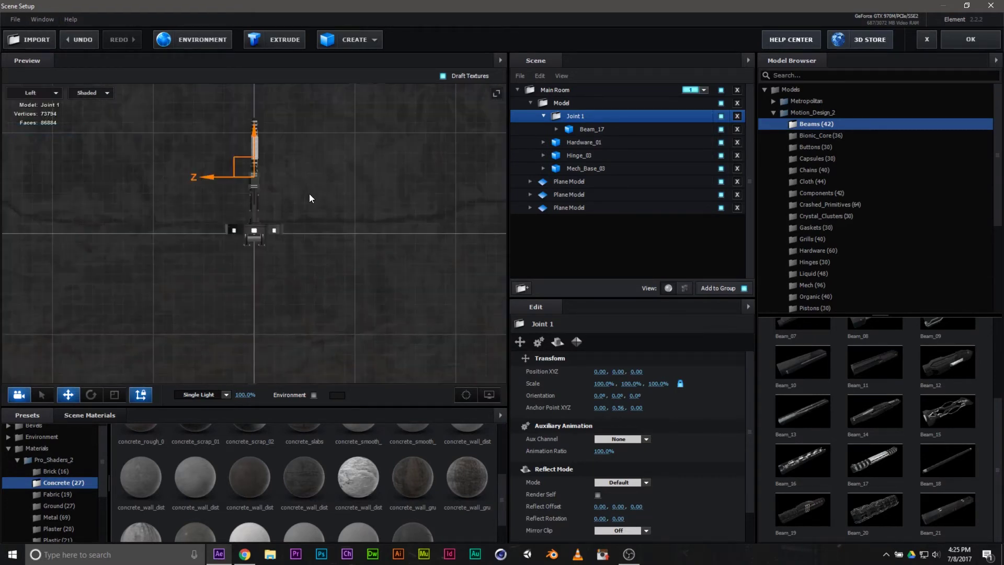
pyautogui.scroll(4, 317, 189)
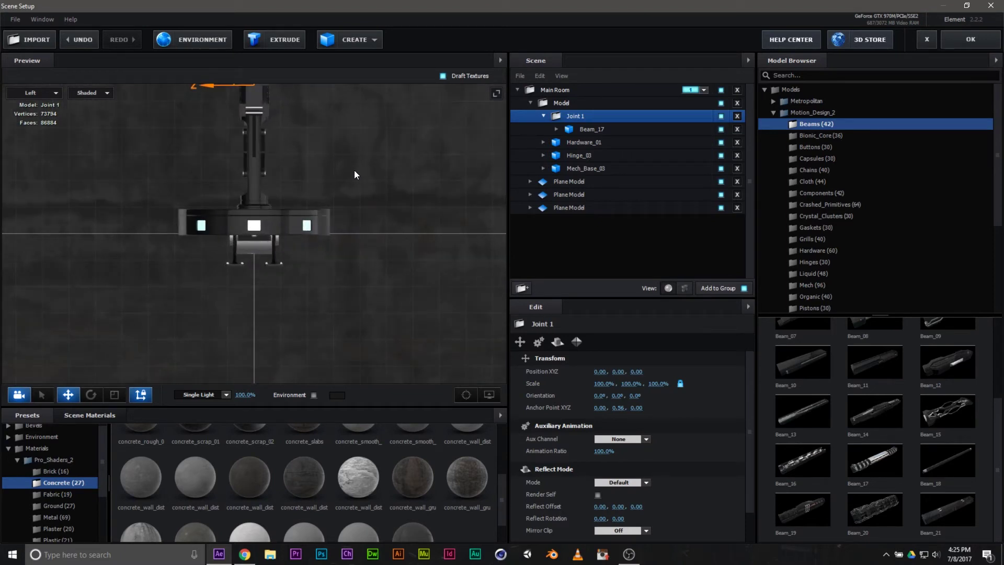
pyautogui.moveTo(353, 171); pyautogui.dragTo(359, 318)
pyautogui.scroll(3, 351, 282)
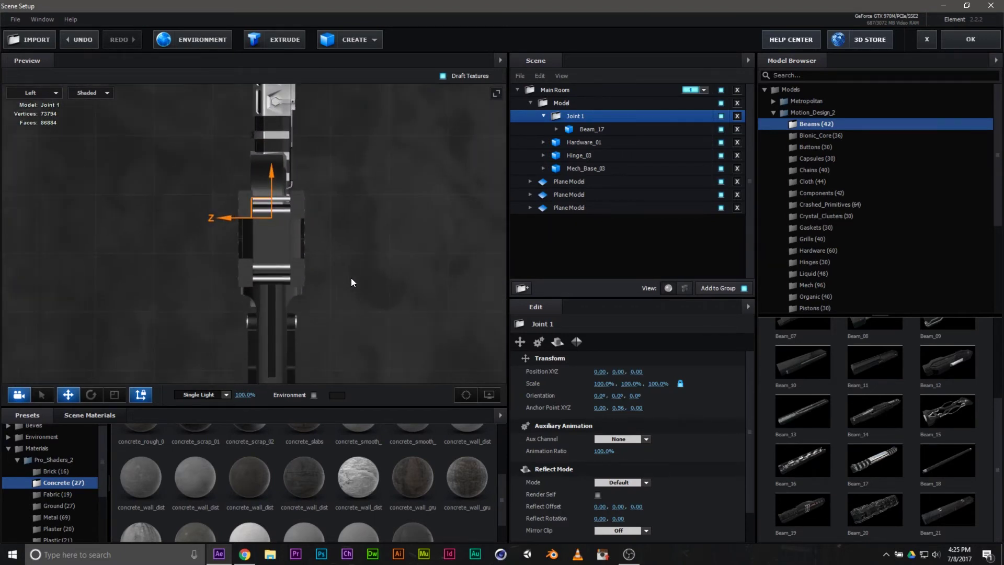
pyautogui.click(36, 92)
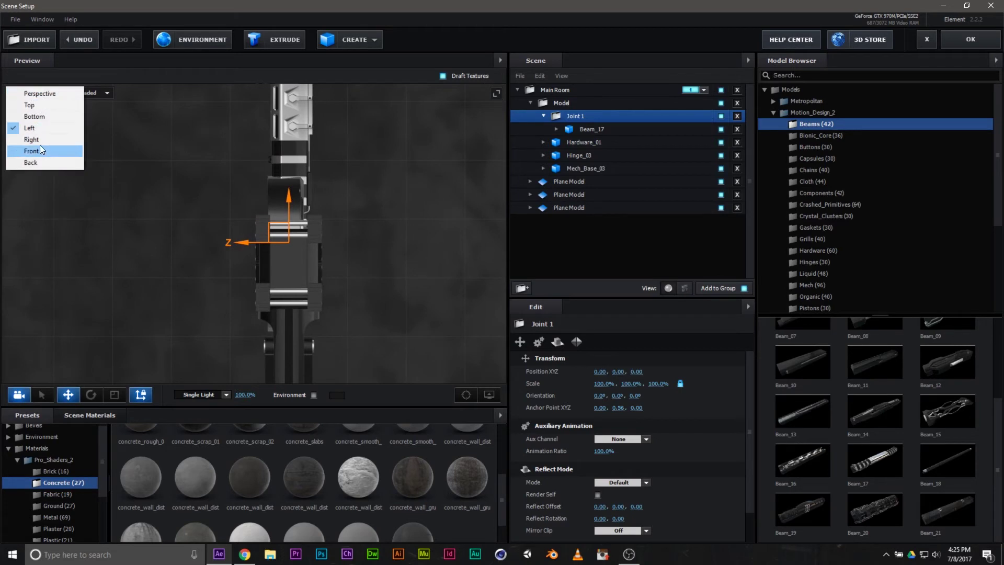
pyautogui.click(37, 140)
pyautogui.scroll(3, 323, 201)
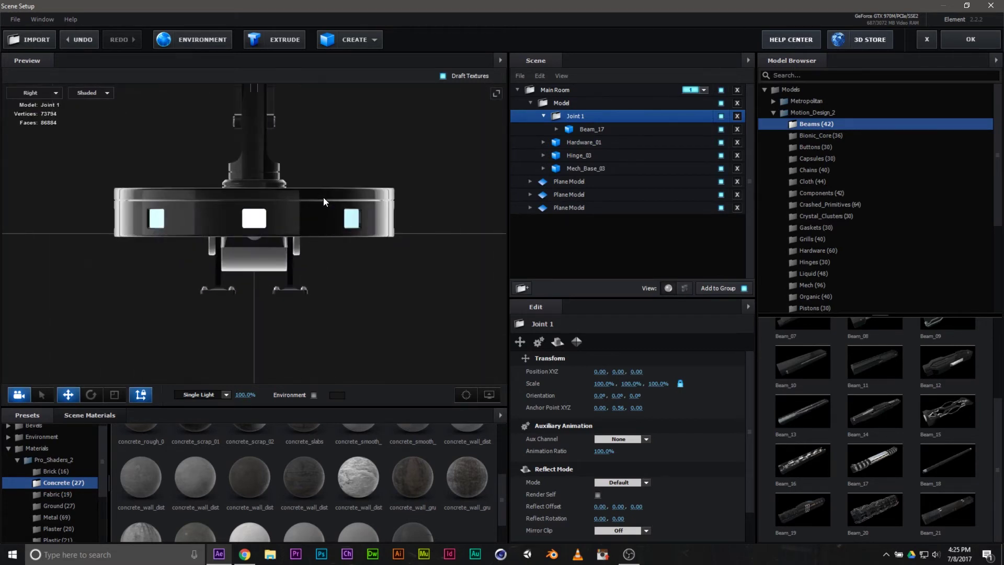
pyautogui.moveTo(332, 165); pyautogui.dragTo(353, 332)
pyautogui.moveTo(377, 202); pyautogui.dragTo(380, 345)
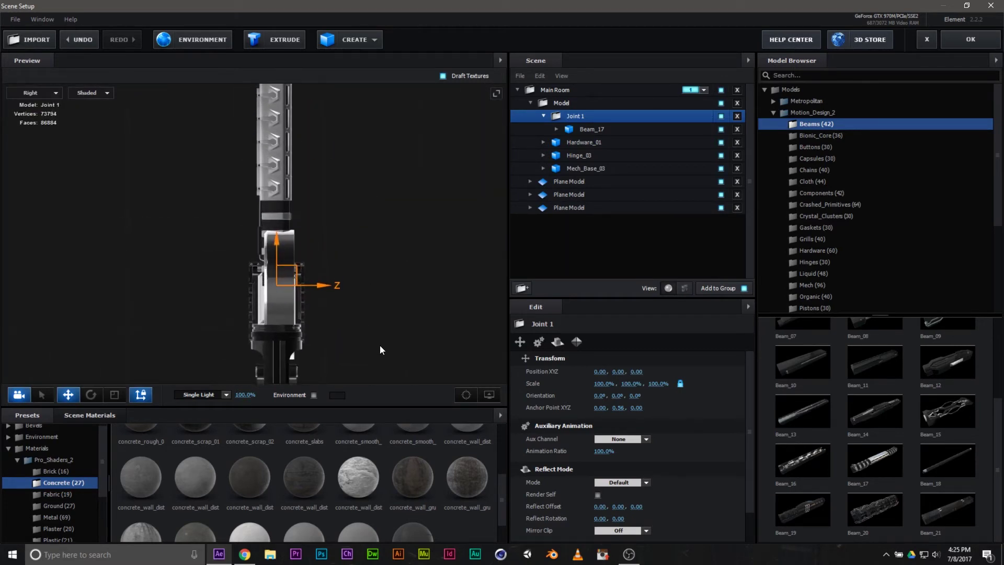
pyautogui.click(595, 130)
pyautogui.click(140, 394)
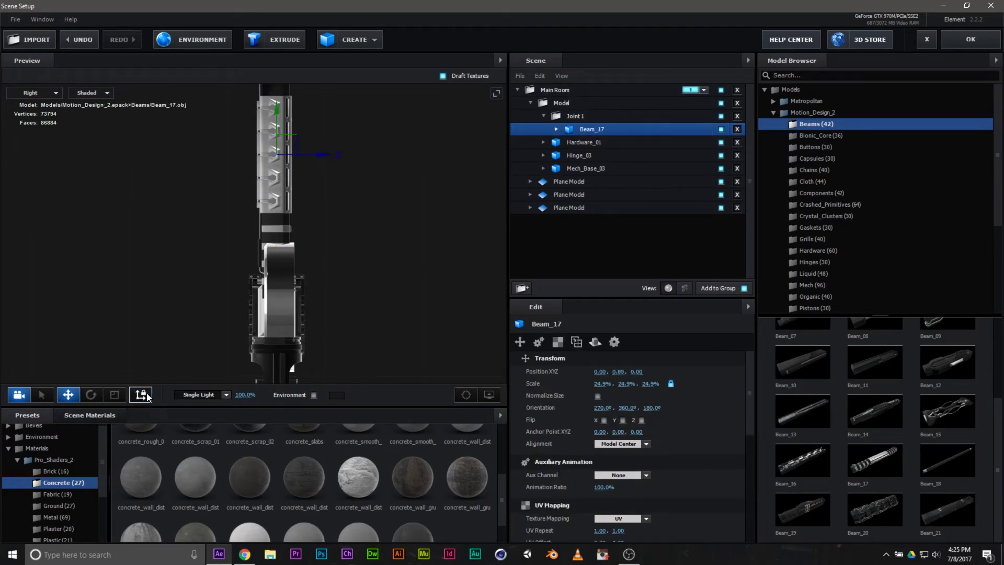
pyautogui.moveTo(322, 156); pyautogui.dragTo(326, 155)
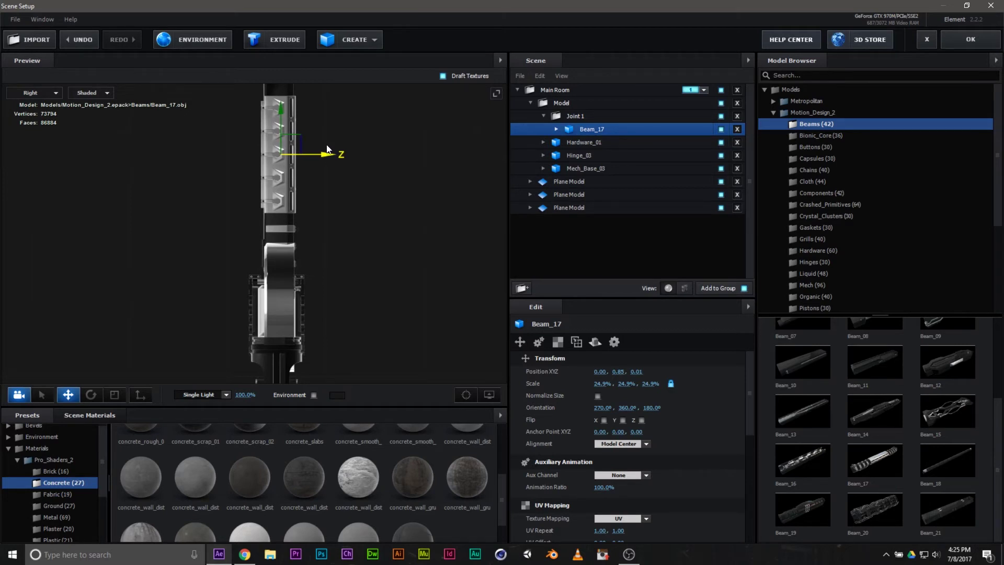
# Raise Beam_17 to about Y 0.90 and nudge the Joint 1 folder slightly in Y and Z to center it on the hinge head
pyautogui.moveTo(283, 124); pyautogui.dragTo(287, 102)
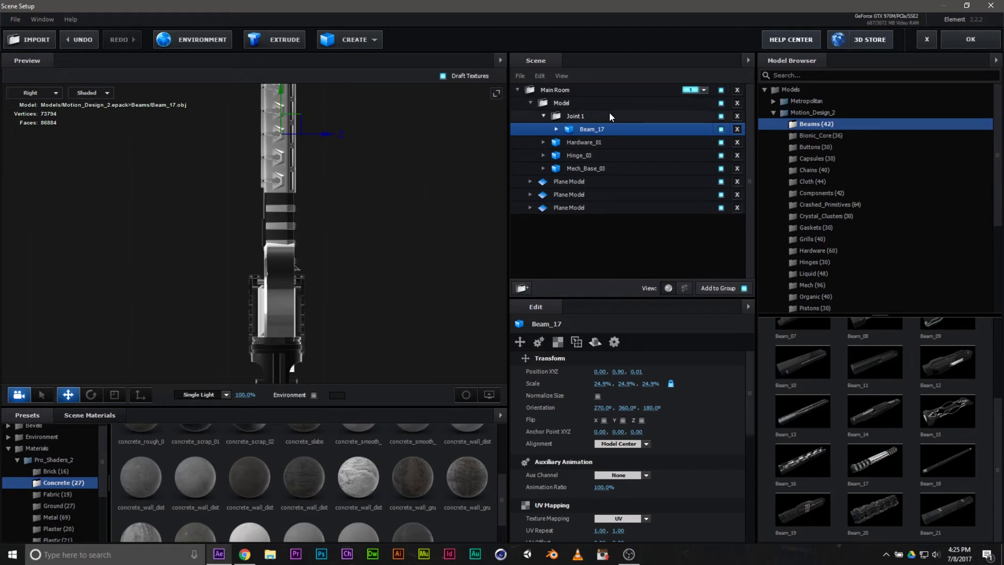
pyautogui.click(578, 115)
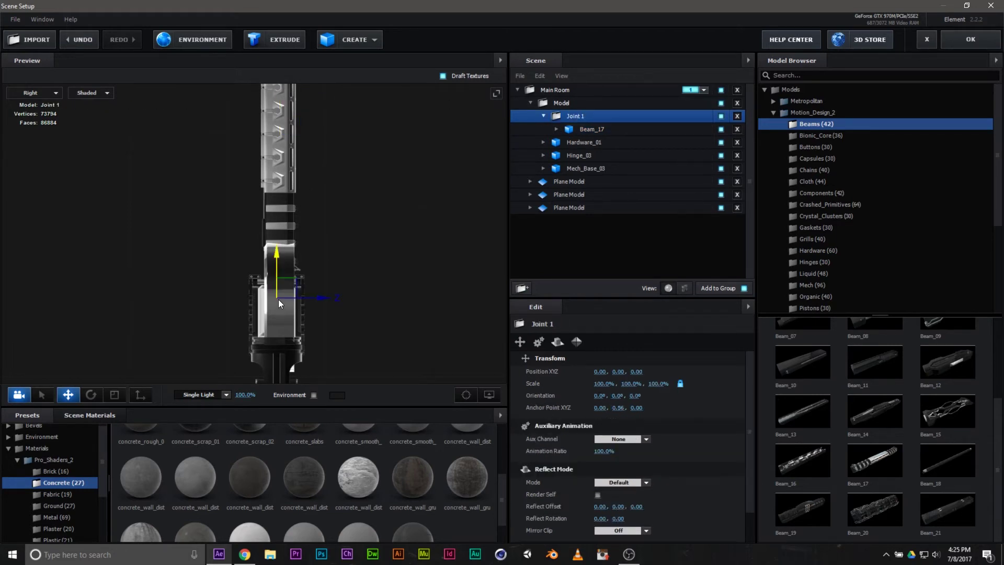
pyautogui.moveTo(277, 255); pyautogui.dragTo(278, 258)
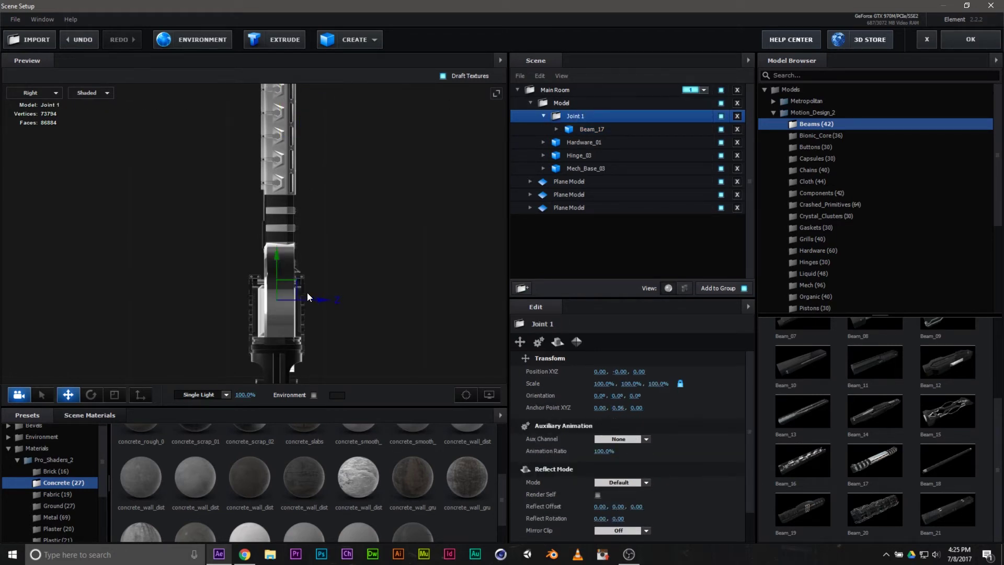
pyautogui.moveTo(322, 304); pyautogui.dragTo(324, 303)
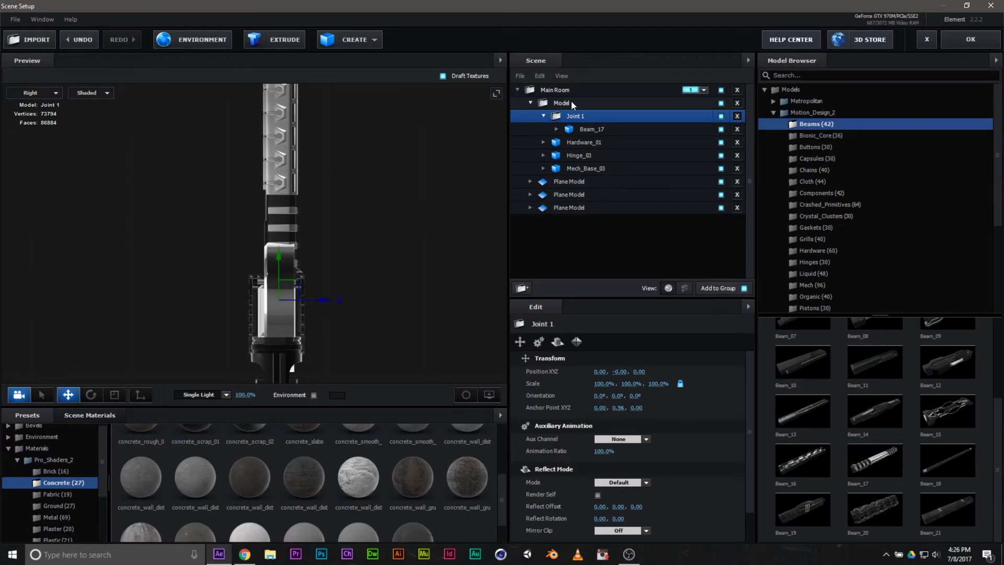
# Return to the Perspective view and assign the Joint 1 folder to auxiliary animation Channel 1
pyautogui.click(38, 92)
pyautogui.click(37, 95)
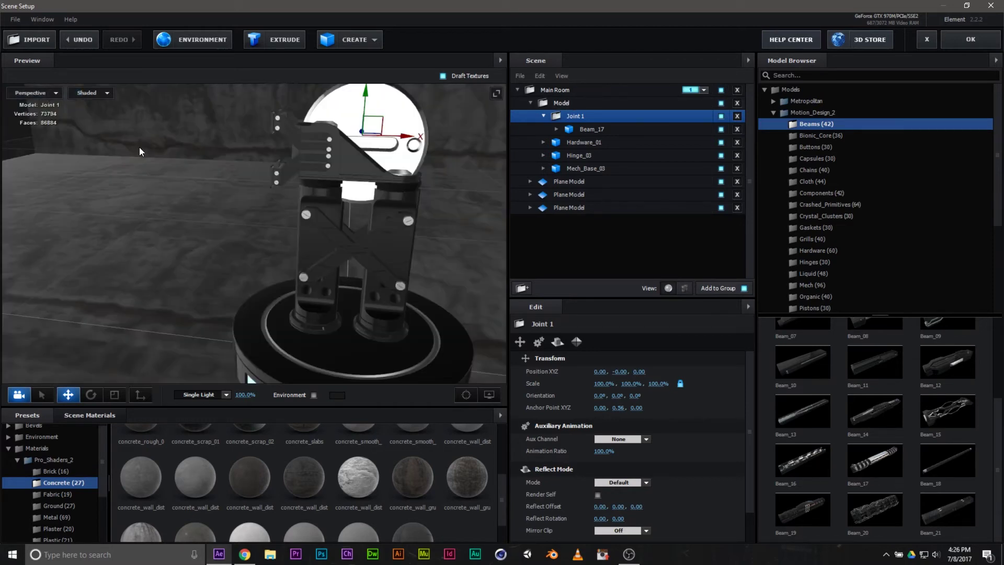
pyautogui.scroll(-3, 320, 228)
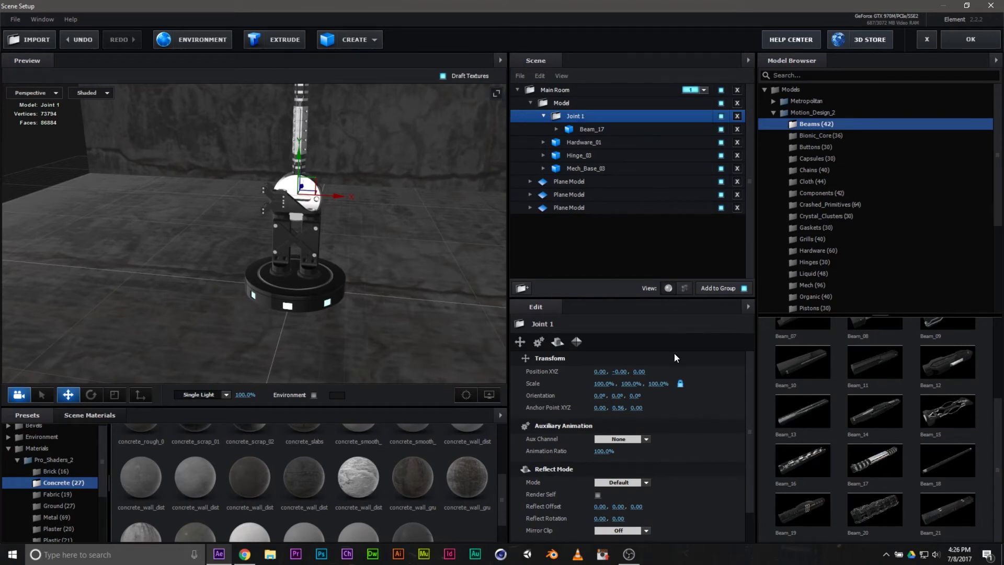
pyautogui.scroll(-2, 678, 359)
pyautogui.scroll(2, 700, 437)
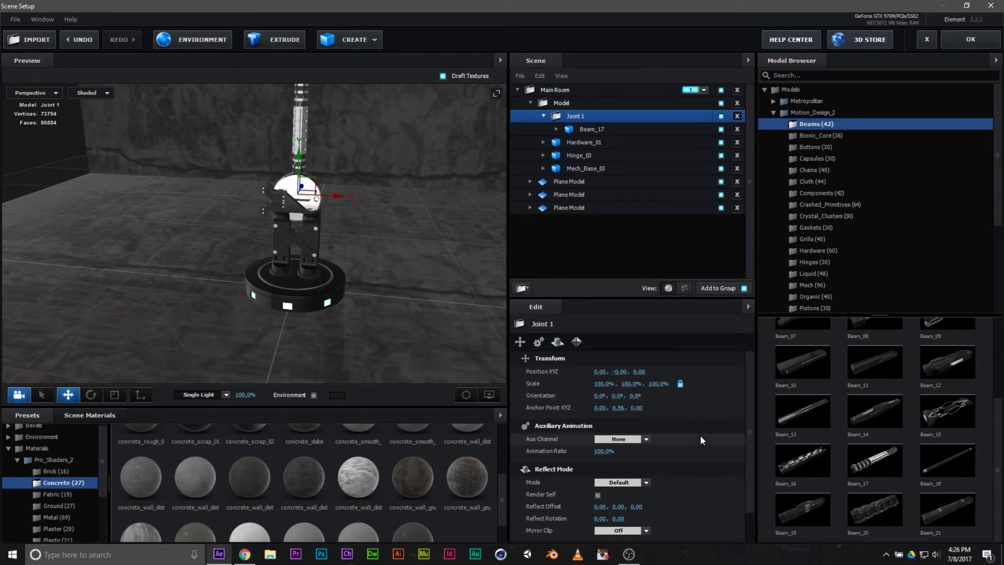
pyautogui.click(633, 440)
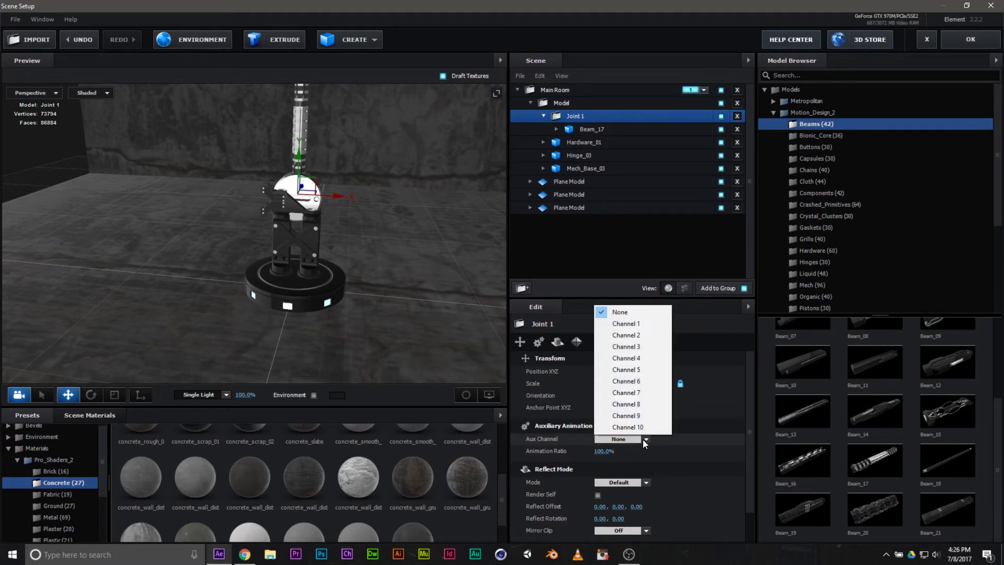
pyautogui.click(642, 323)
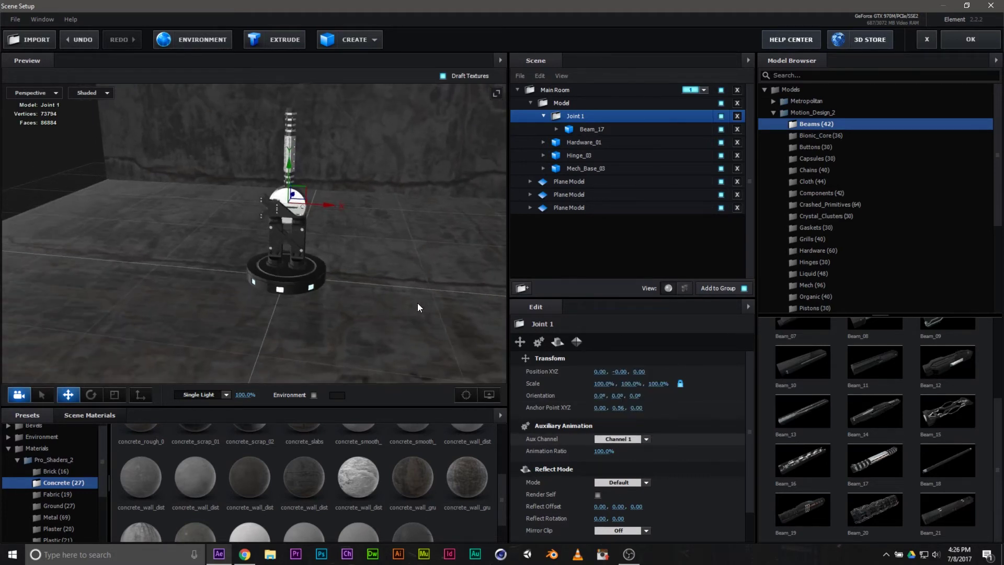
# Find Mech_Assortment_18 among the Motion_Design_2 Mech models and add it inside the Joint 1 folder
pyautogui.moveTo(340, 323); pyautogui.dragTo(358, 337)
pyautogui.scroll(3, 880, 344)
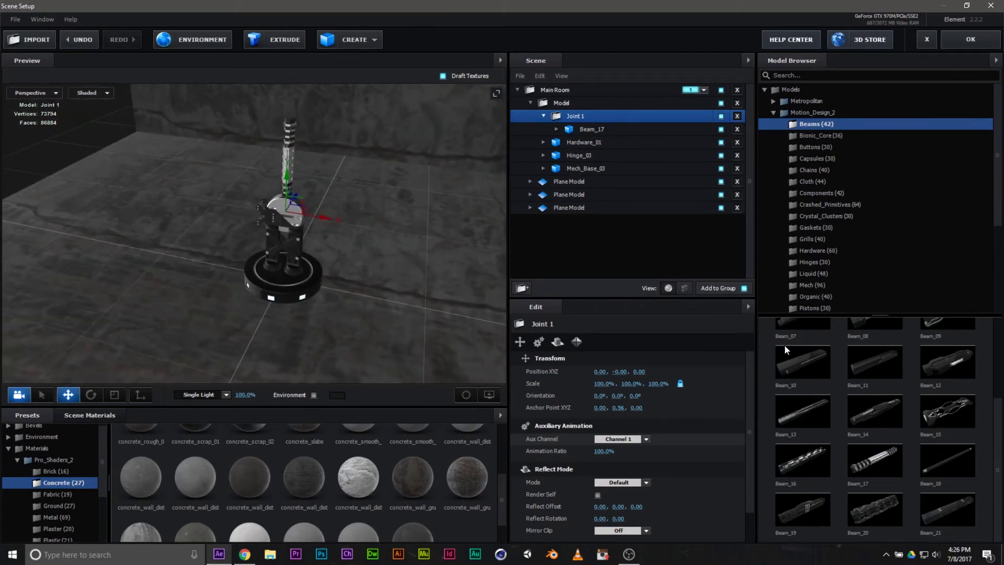
pyautogui.click(810, 137)
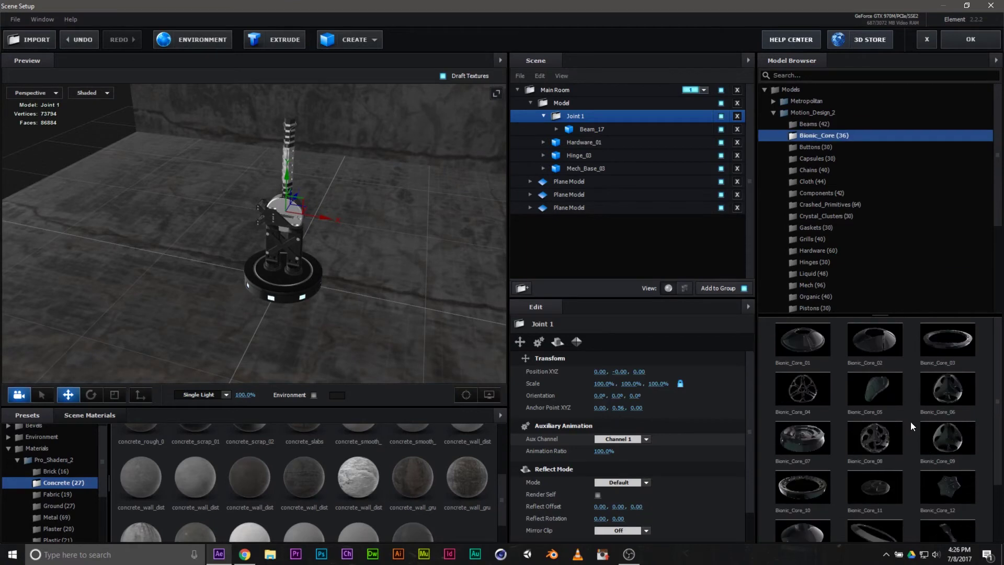
pyautogui.scroll(-3, 911, 421)
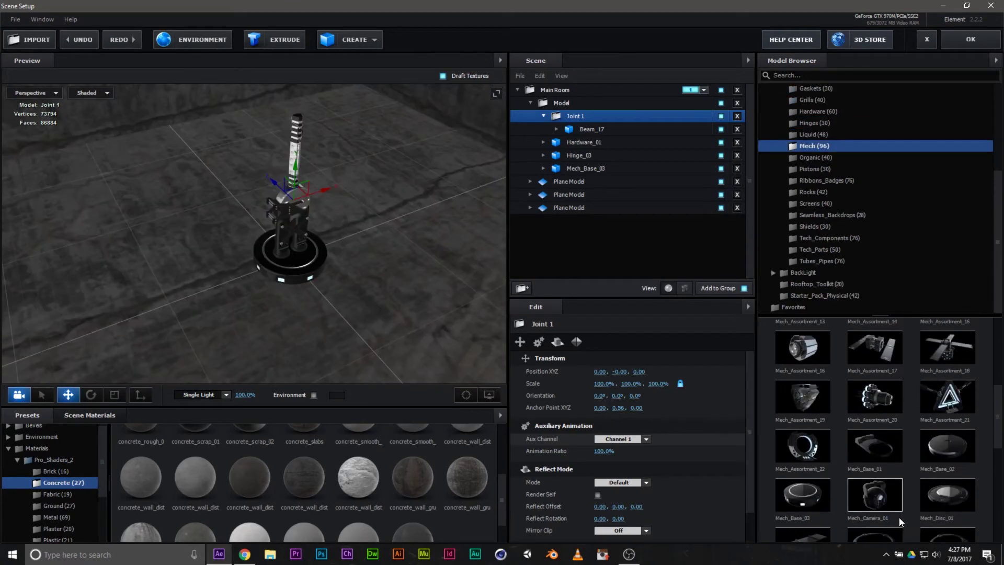
pyautogui.scroll(2, 900, 521)
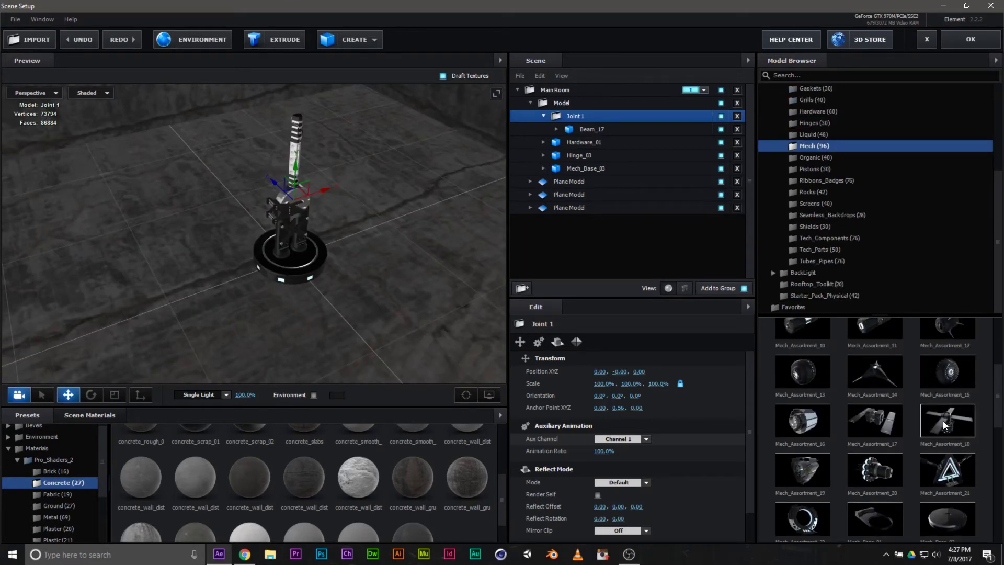
pyautogui.scroll(4, 920, 413)
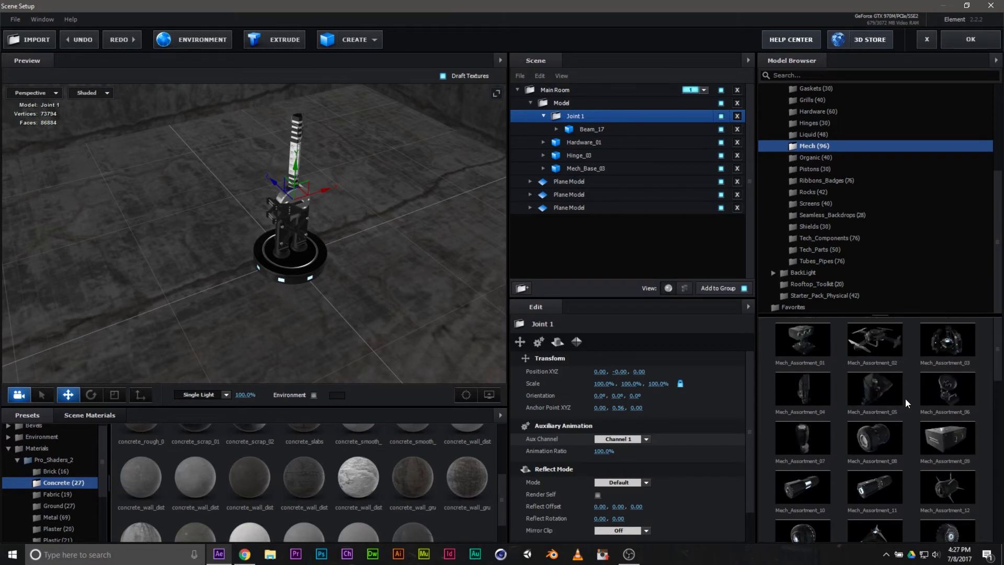
pyautogui.scroll(-4, 907, 403)
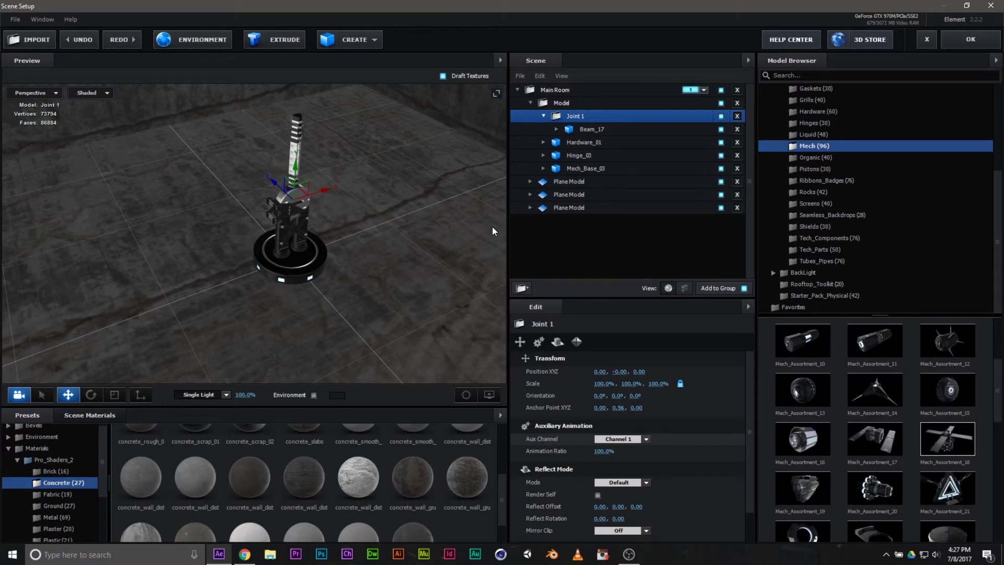
pyautogui.moveTo(493, 230); pyautogui.dragTo(403, 268)
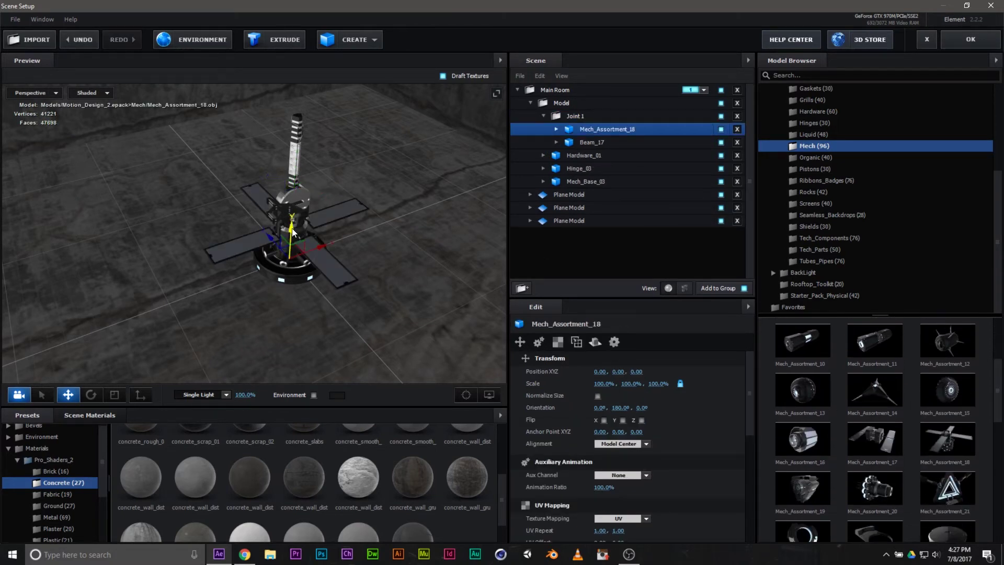
# Raise Mech_Assortment_18 to about Y 1.09 above the beam and scale it uniformly to about 36.1%
pyautogui.moveTo(293, 232); pyautogui.dragTo(293, 97)
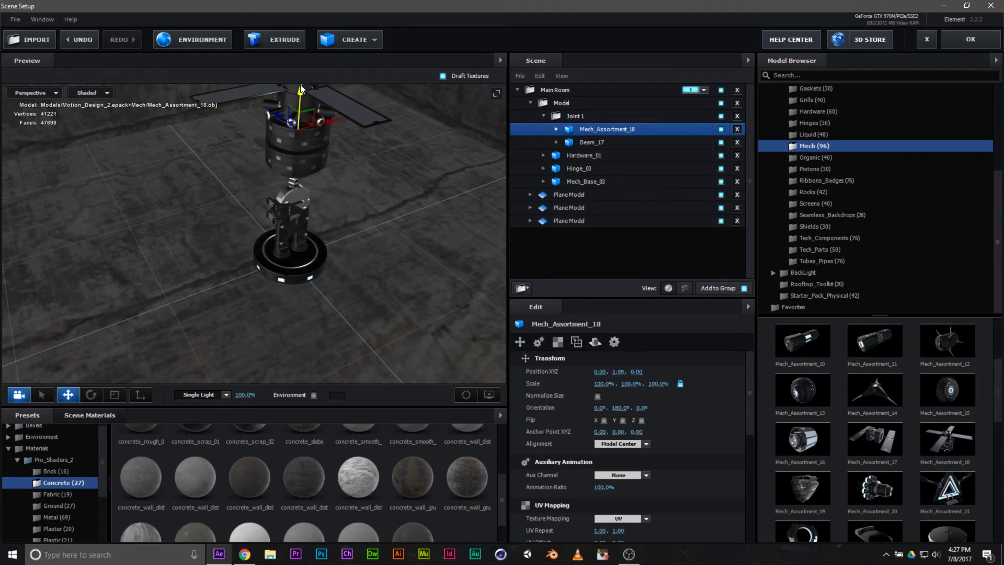
pyautogui.moveTo(384, 269); pyautogui.dragTo(344, 262)
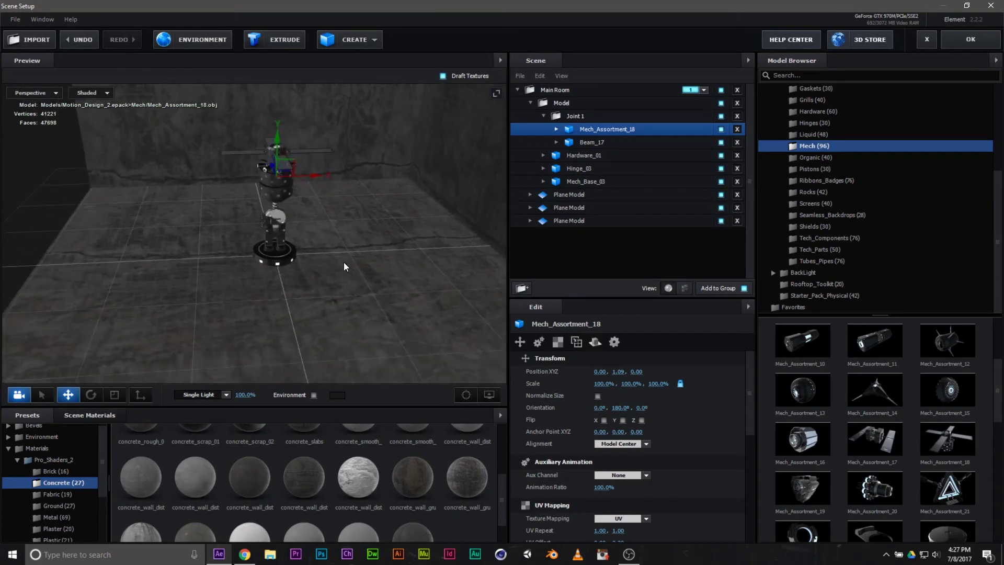
pyautogui.click(115, 395)
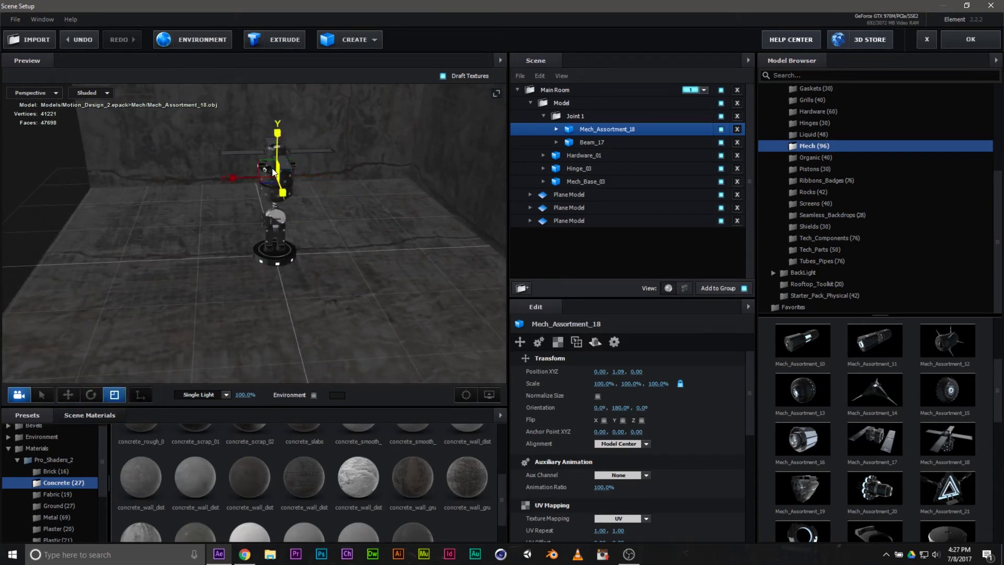
pyautogui.moveTo(276, 175); pyautogui.dragTo(440, 166)
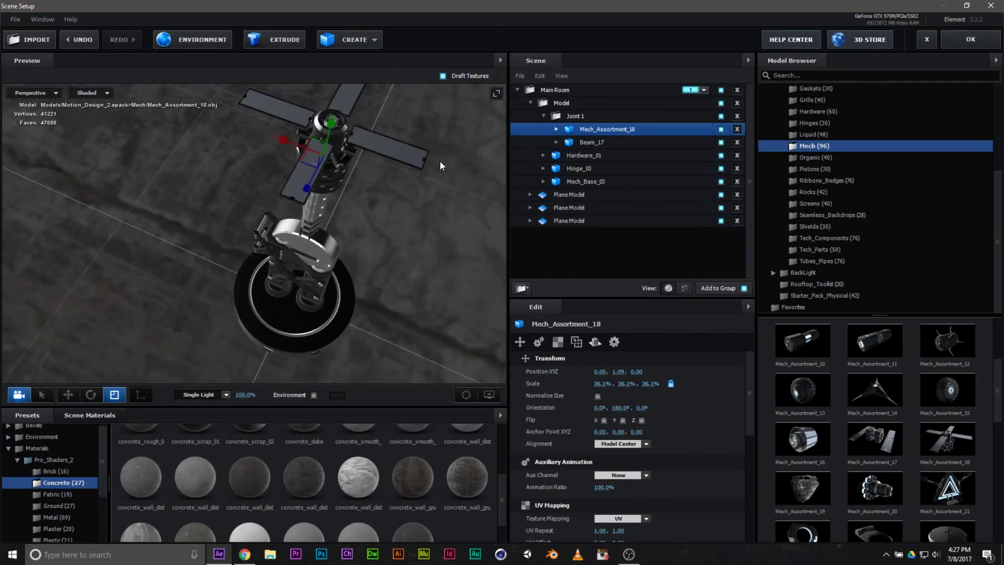
# Create a group folder named Joint 2 inside Joint 1 and move Mech_Assortment_18 into it
pyautogui.click(522, 289)
pyautogui.doubleClick(591, 131)
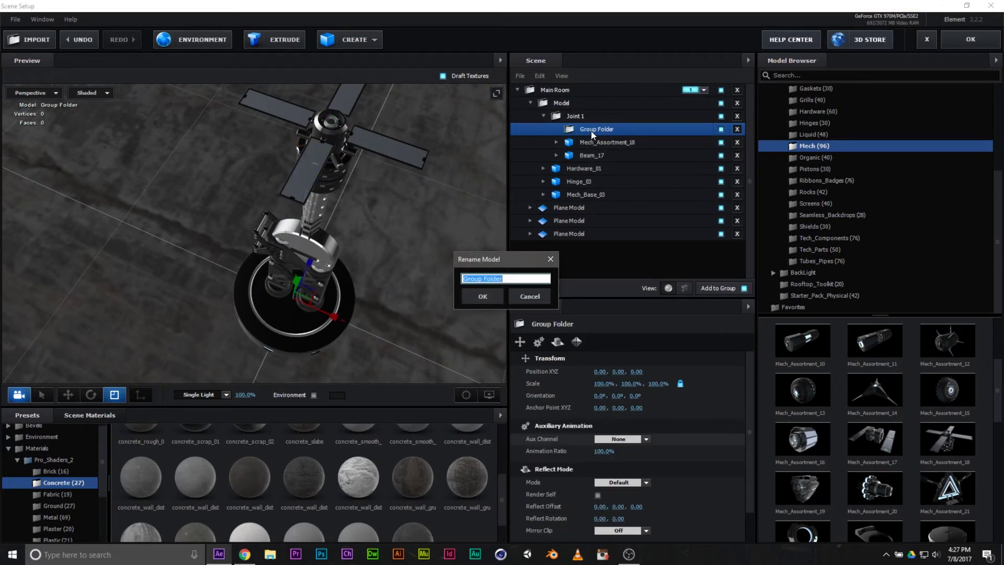
pyautogui.write('Joint 2')
pyautogui.press('Return')
pyautogui.moveTo(617, 144); pyautogui.dragTo(592, 128)
pyautogui.click(591, 129)
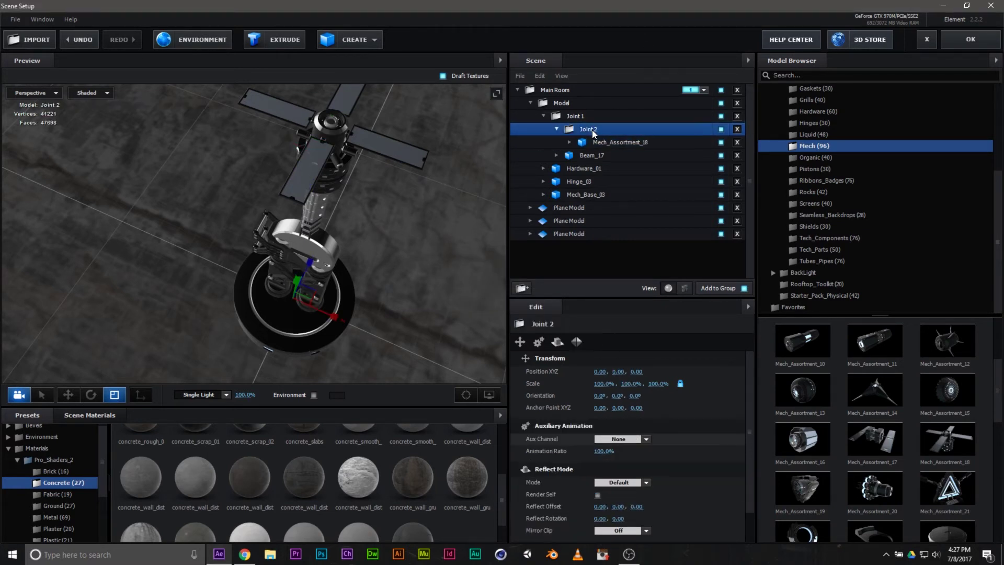
# Assign the Joint 2 folder to auxiliary animation Channel 2 and collapse the Joint 2, Joint 1 and Model folders
pyautogui.click(646, 440)
pyautogui.click(649, 334)
pyautogui.click(557, 129)
pyautogui.click(543, 115)
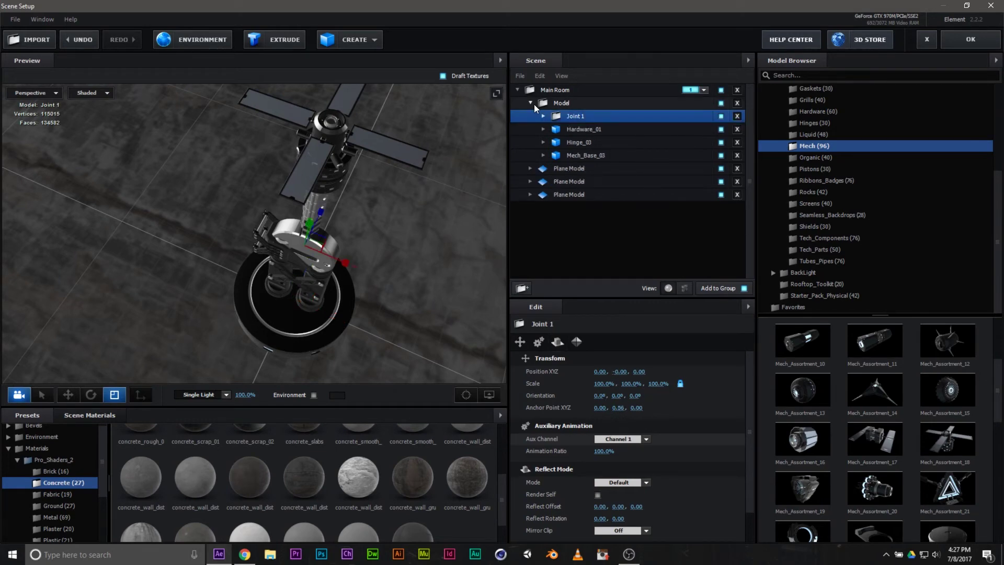
pyautogui.click(530, 103)
pyautogui.moveTo(424, 302); pyautogui.dragTo(383, 308)
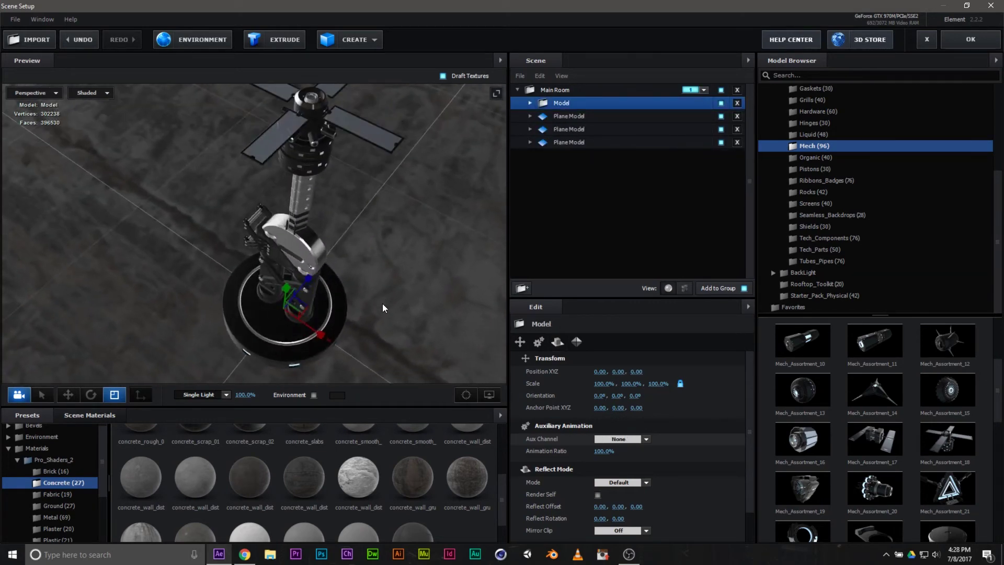
# Raise only the anchor point of the Joint 2 folder to about Y 1.07, at the joint above Beam_17
pyautogui.click(531, 103)
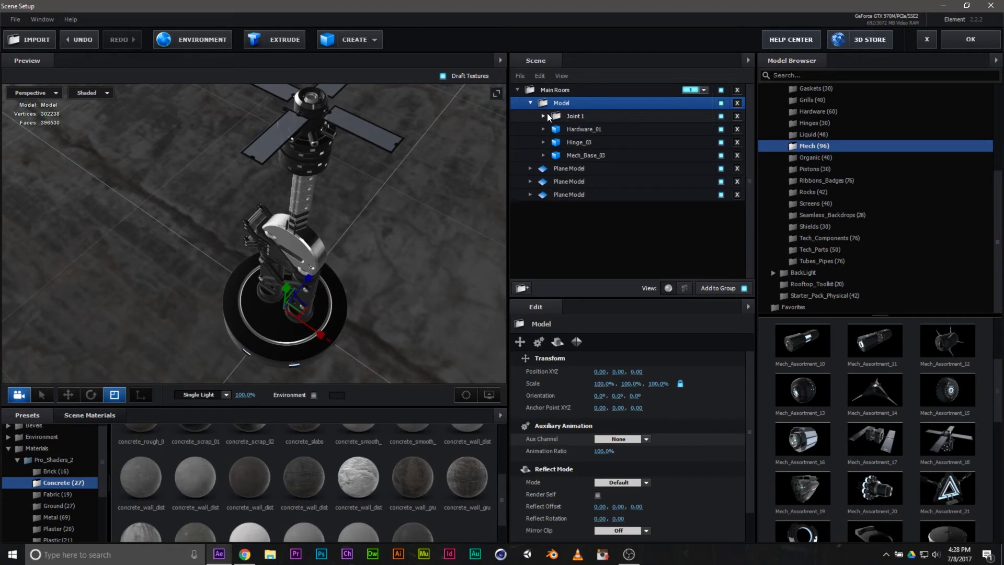
pyautogui.click(546, 114)
pyautogui.click(590, 130)
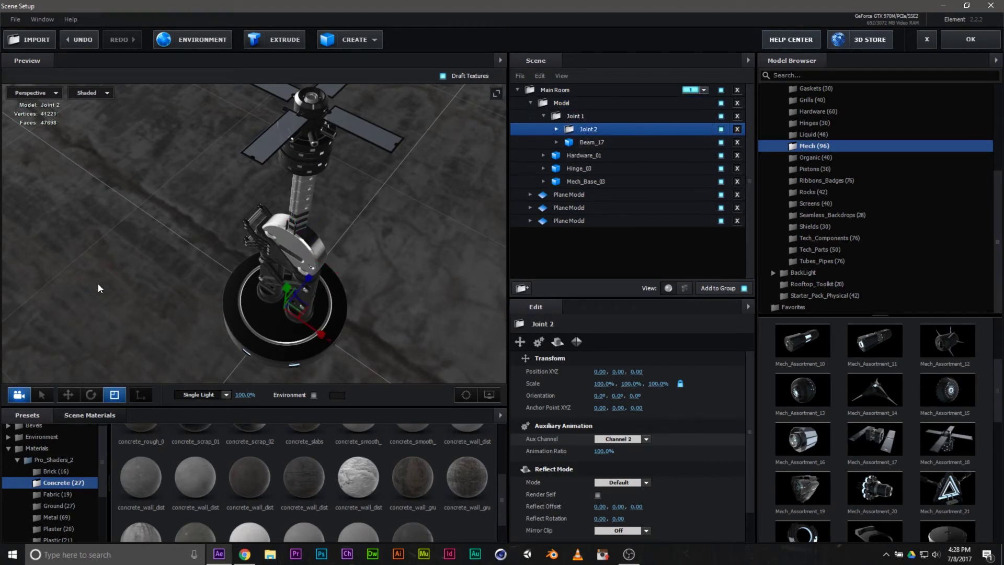
pyautogui.click(68, 394)
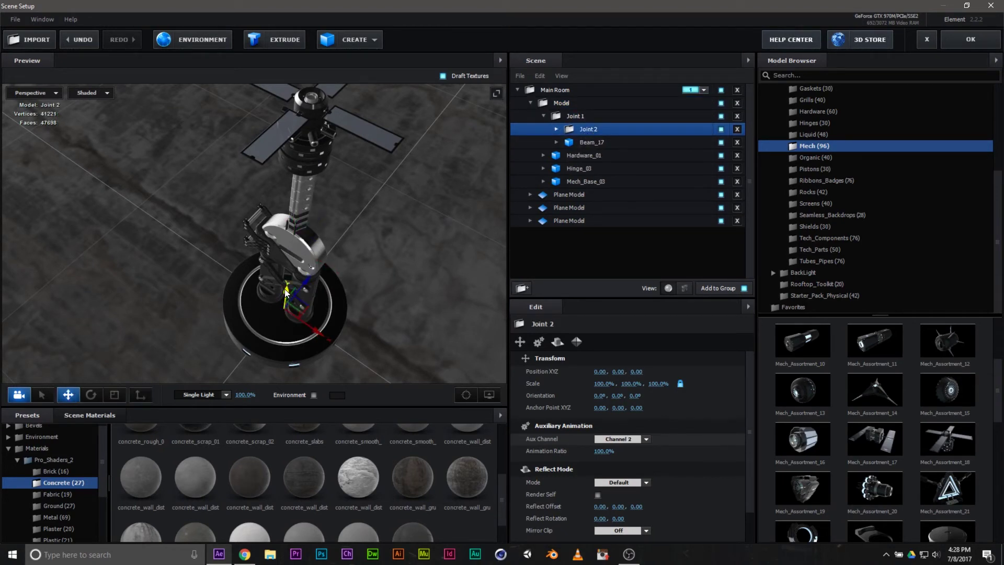
pyautogui.click(142, 396)
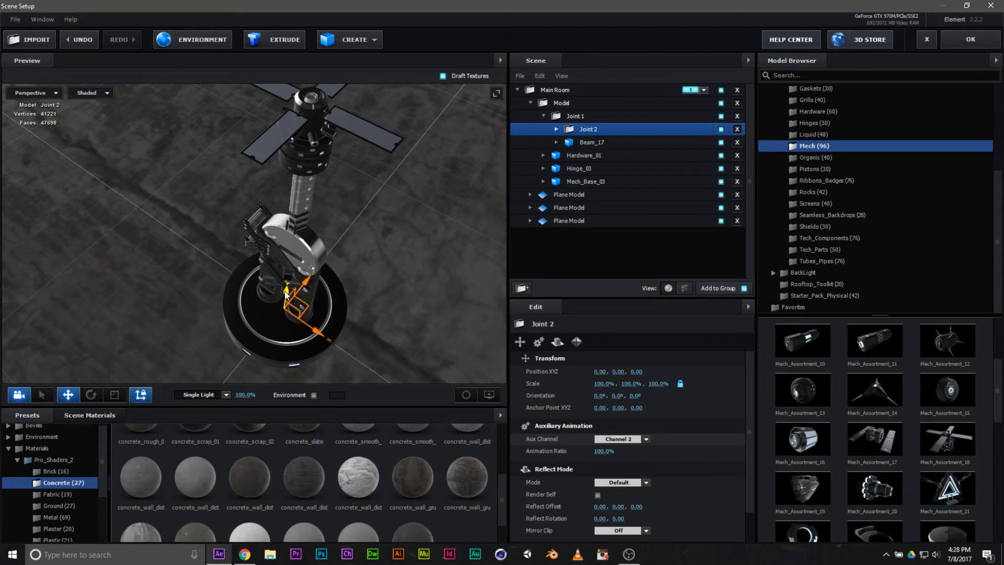
pyautogui.moveTo(287, 294); pyautogui.dragTo(309, 103)
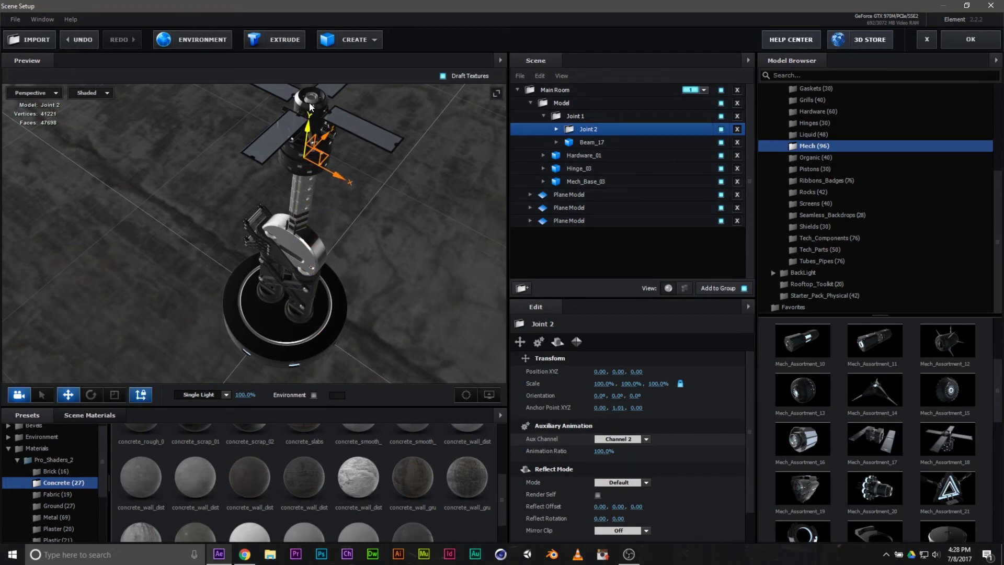
pyautogui.moveTo(410, 265); pyautogui.dragTo(442, 193)
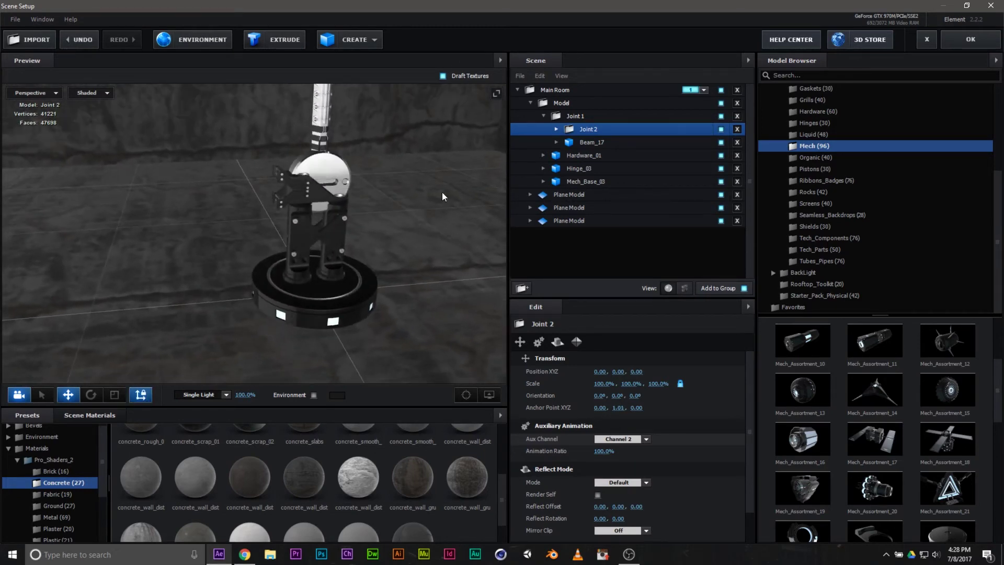
pyautogui.moveTo(412, 229); pyautogui.dragTo(367, 303)
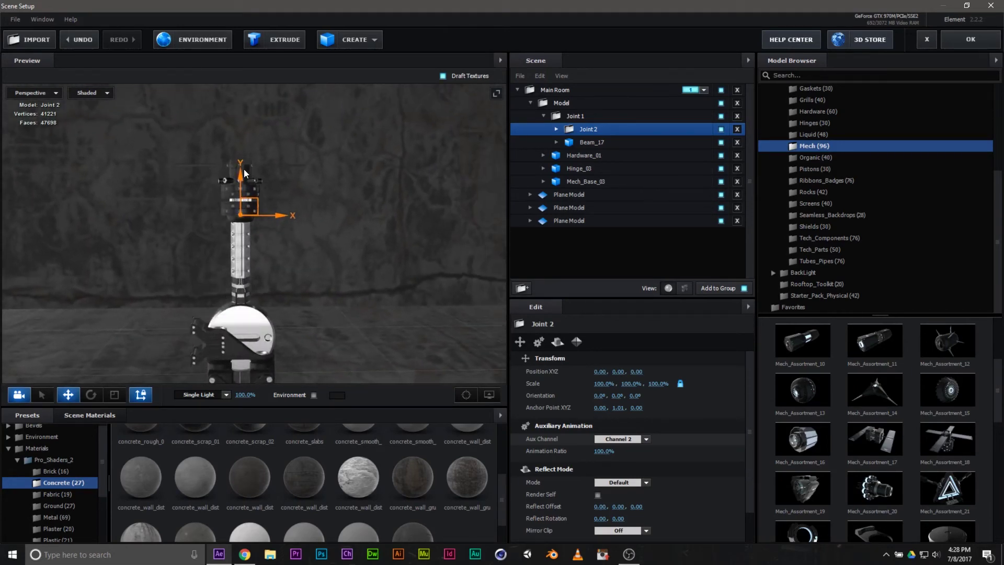
pyautogui.moveTo(243, 174)
pyautogui.mouseDown()
pyautogui.moveTo(245, 136)
pyautogui.moveTo(244, 158)
pyautogui.mouseUp()
pyautogui.moveTo(267, 193); pyautogui.dragTo(309, 313)
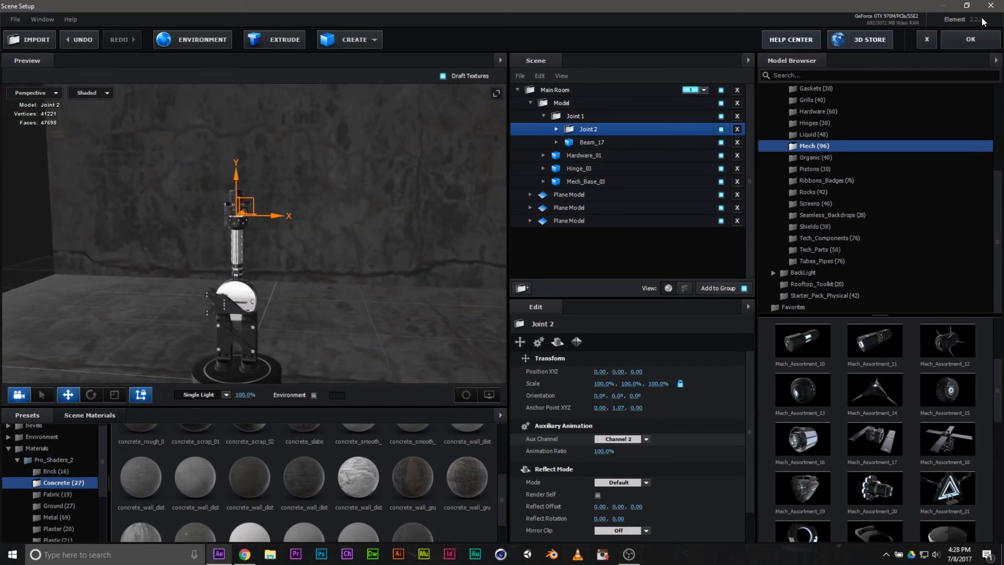
# Apply the scene to the composition and set Group 1's particle replicator Position XY to about 960, 936 so the floor shows
pyautogui.click(963, 40)
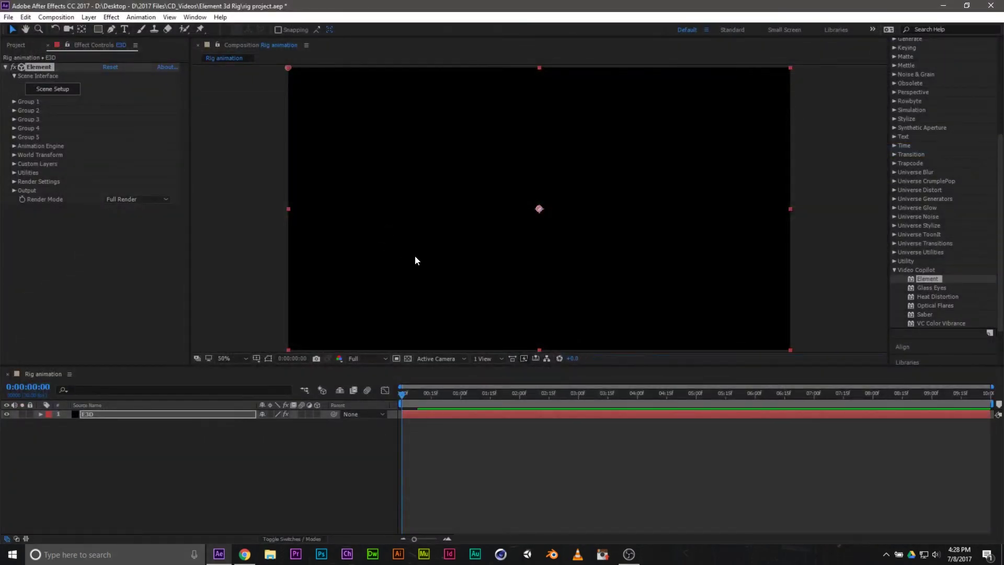
pyautogui.click(14, 102)
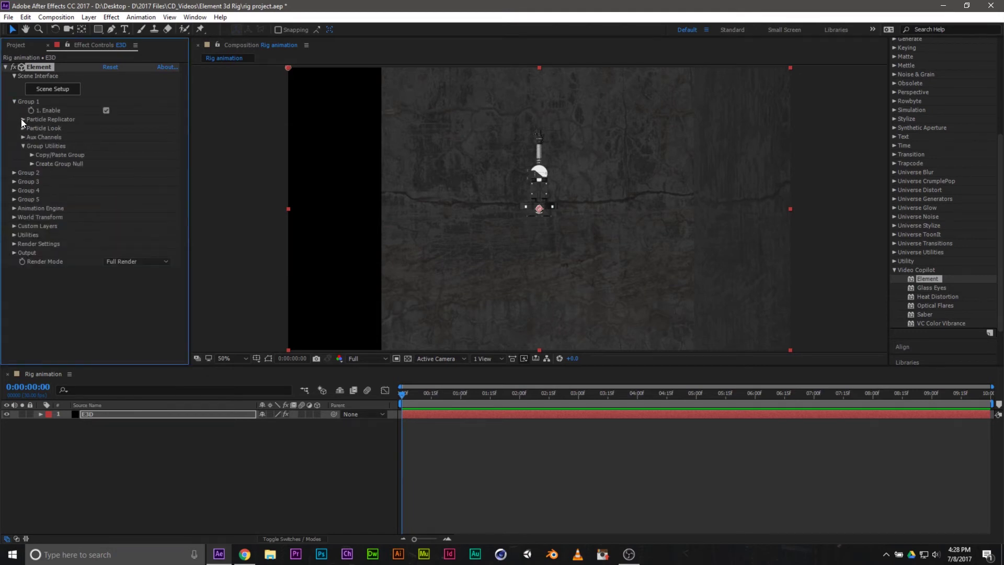
pyautogui.click(23, 120)
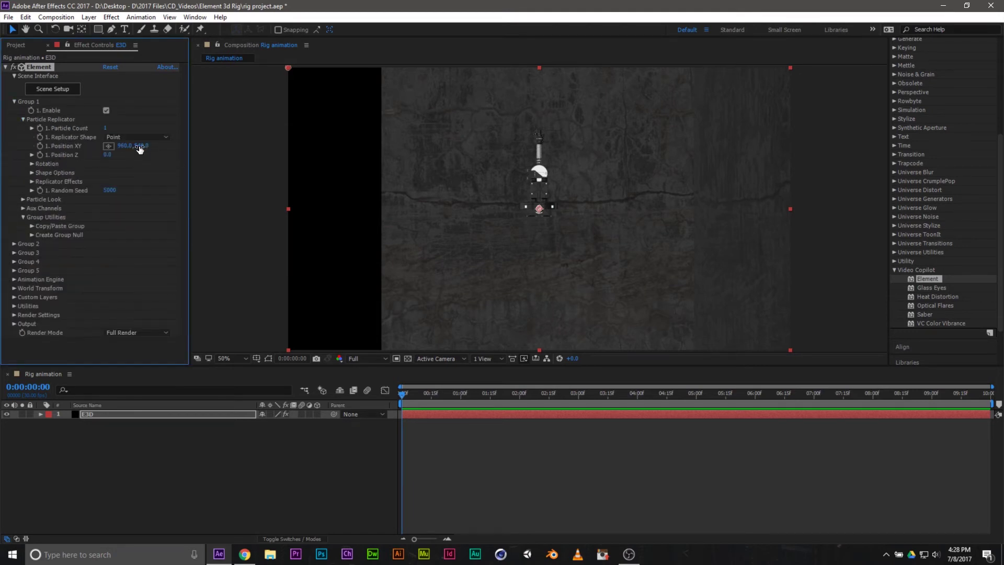
pyautogui.moveTo(139, 149); pyautogui.dragTo(337, 156)
pyautogui.scroll(6, 624, 282)
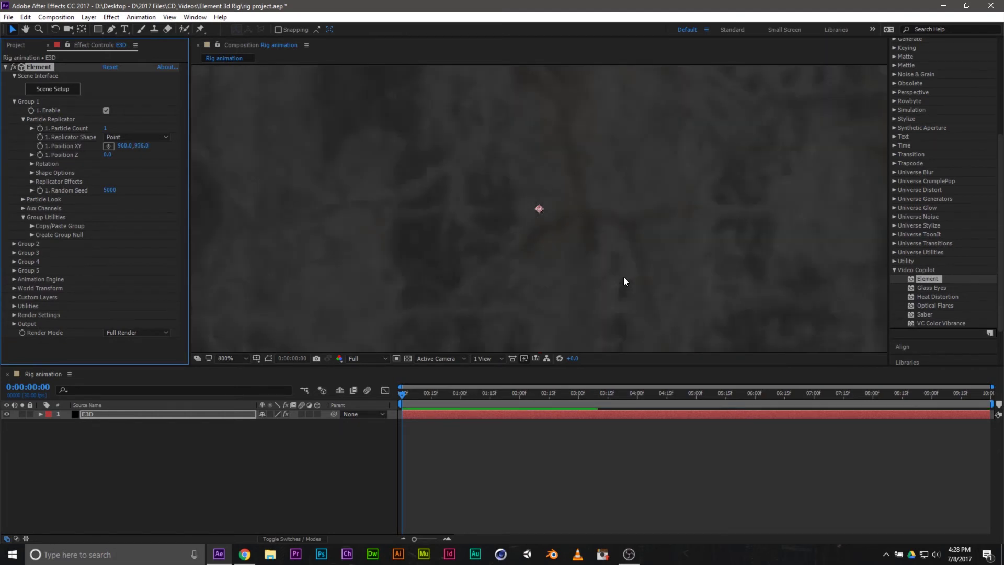
pyautogui.scroll(-9, 623, 278)
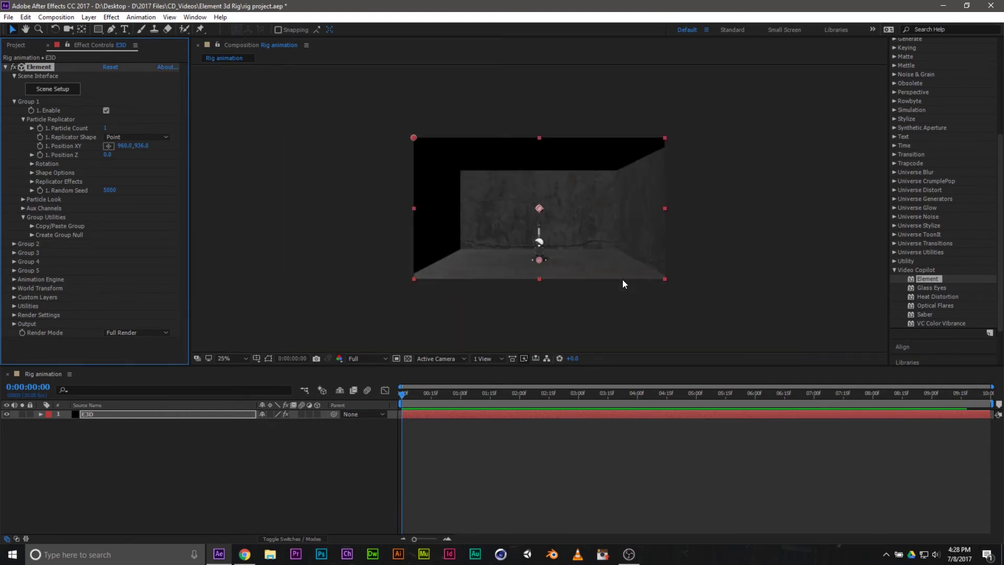
pyautogui.scroll(2, 622, 283)
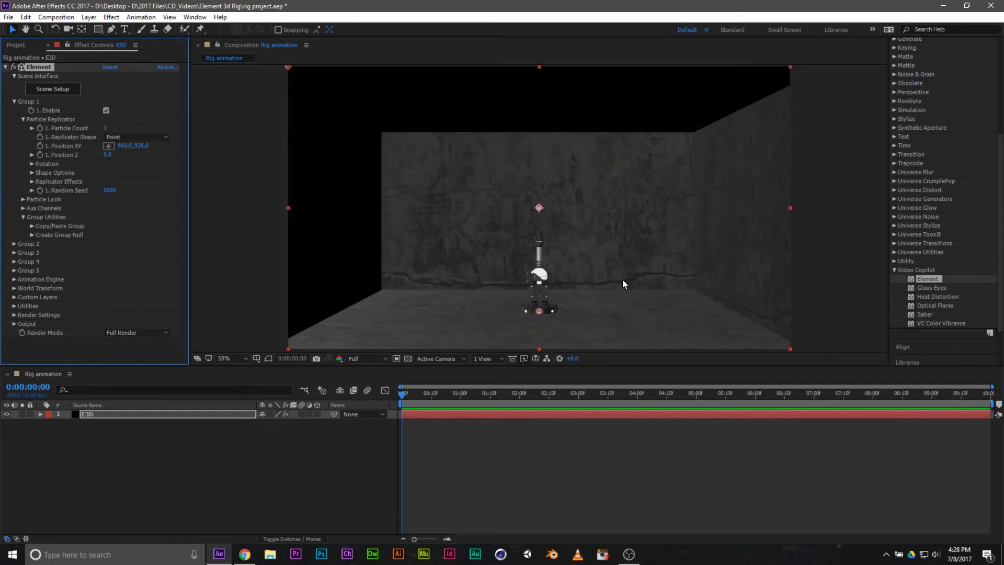
# Set Group 1's Y Rotation to -51°, Position Z to -1270 and Position Y to 766 to frame the arm in the room's corner
pyautogui.click(31, 164)
pyautogui.moveTo(118, 184); pyautogui.dragTo(44, 161)
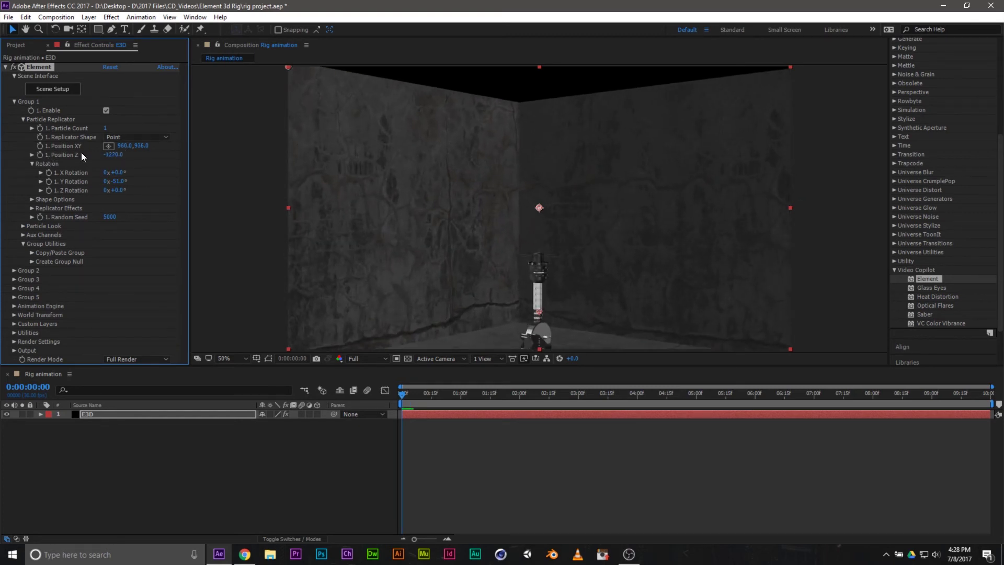
pyautogui.moveTo(140, 145); pyautogui.dragTo(39, 155)
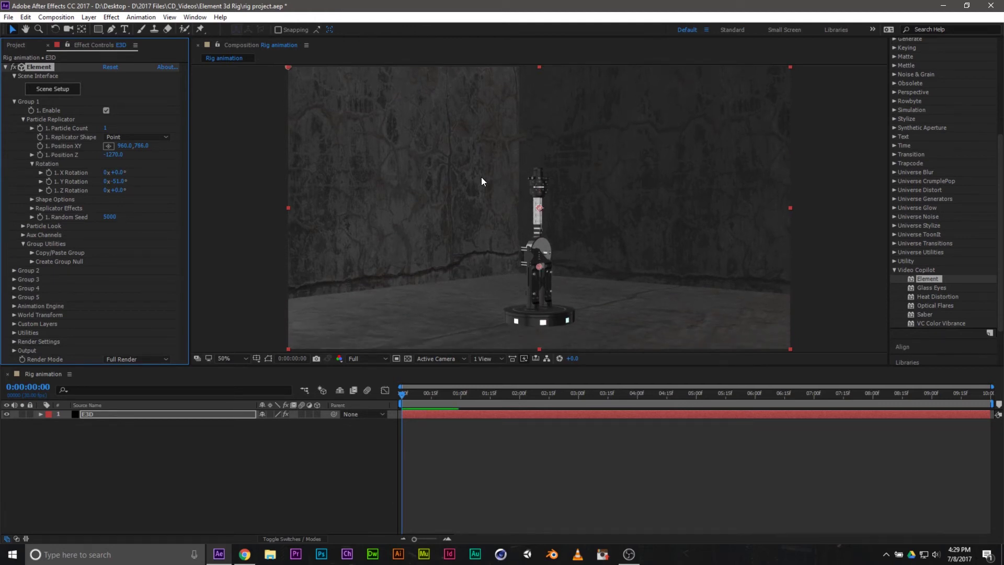
pyautogui.scroll(2, 563, 180)
pyautogui.scroll(-2, 563, 180)
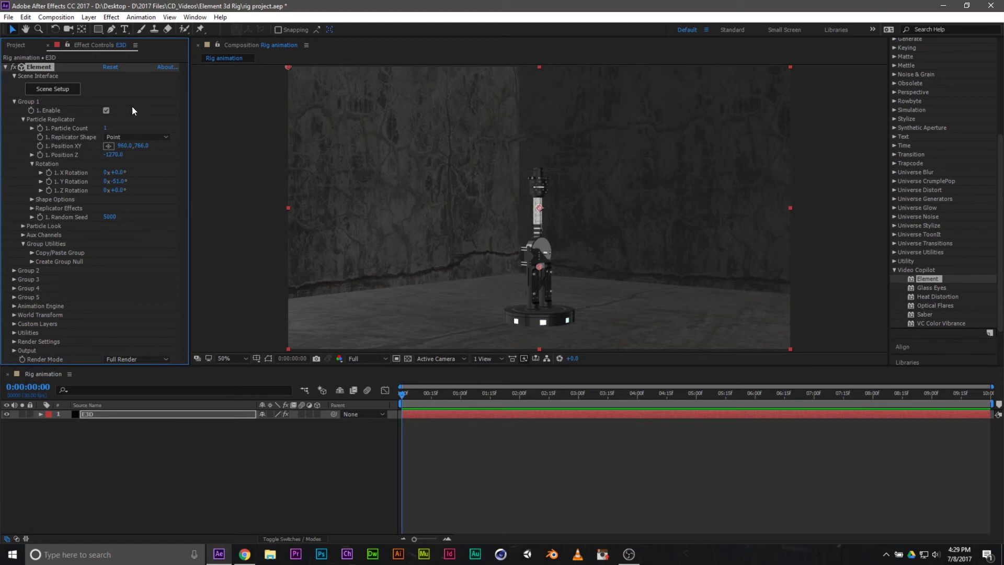
# Reopen the scene setup, rotate the Model folder about its vertical axis to Orientation 180°, 332.3°, 180° and apply the scene
pyautogui.click(45, 90)
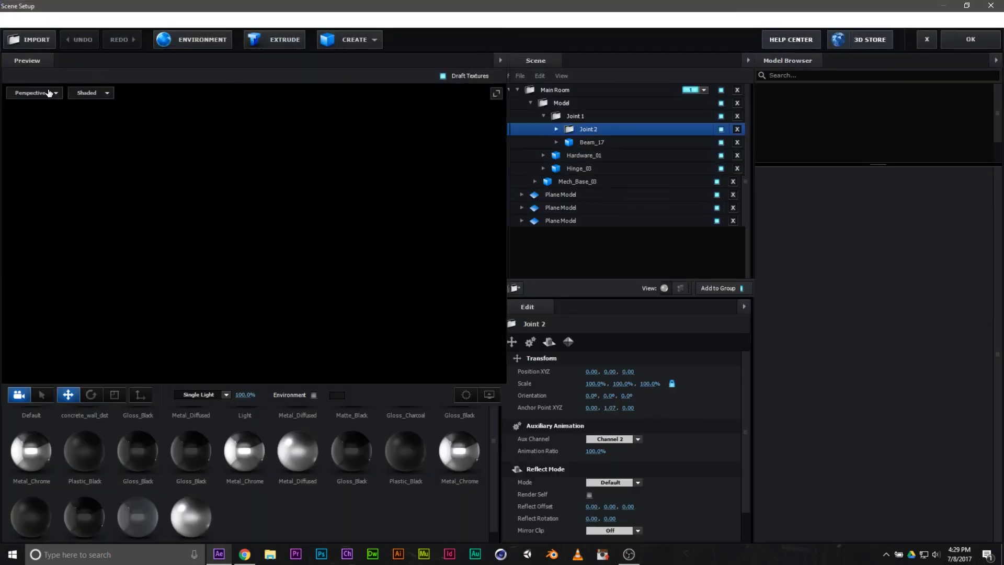
pyautogui.click(579, 117)
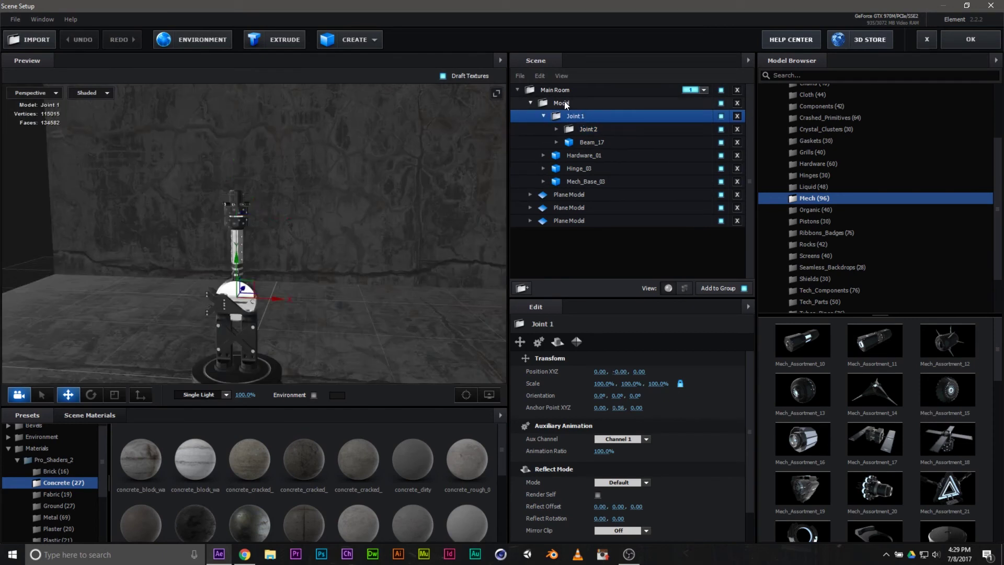
pyautogui.click(562, 101)
pyautogui.scroll(-3, 98, 264)
pyautogui.click(90, 394)
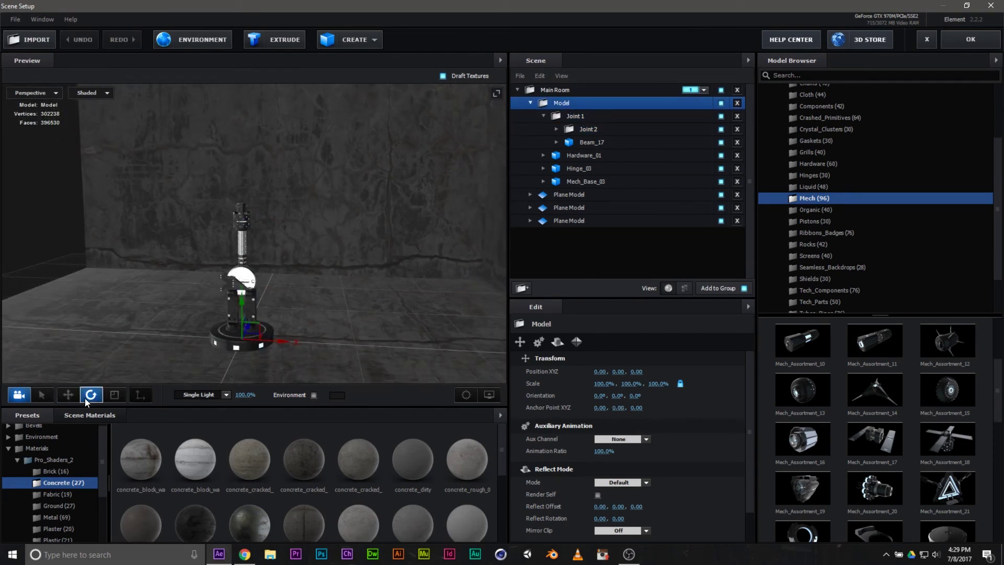
pyautogui.moveTo(283, 347); pyautogui.dragTo(155, 313)
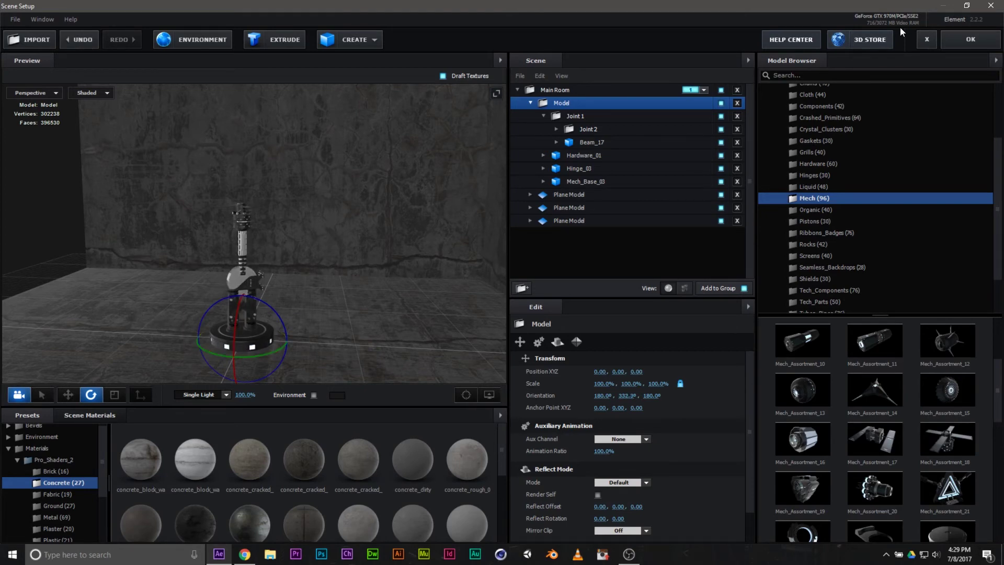
pyautogui.click(970, 39)
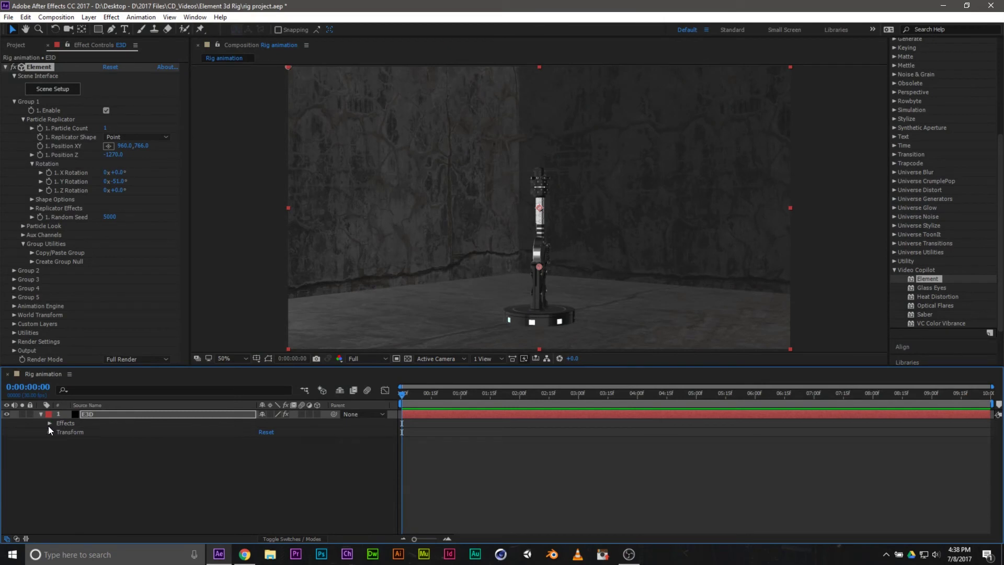
# Reveal the Channel 1 rotation properties under Group 1's Aux Channels on the E3D layer in the timeline
pyautogui.click(41, 414)
pyautogui.click(230, 321)
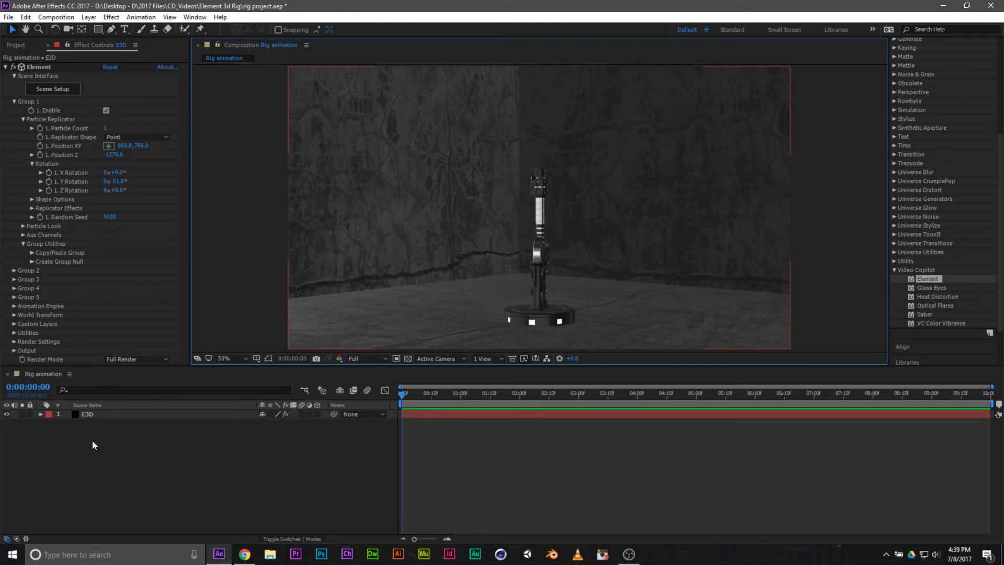
pyautogui.click(98, 415)
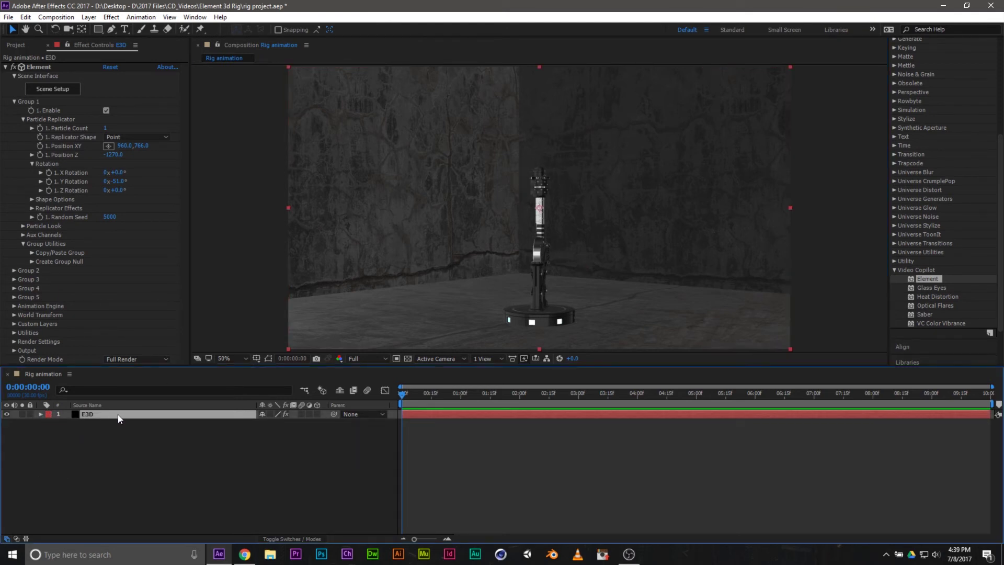
pyautogui.click(40, 414)
pyautogui.click(49, 423)
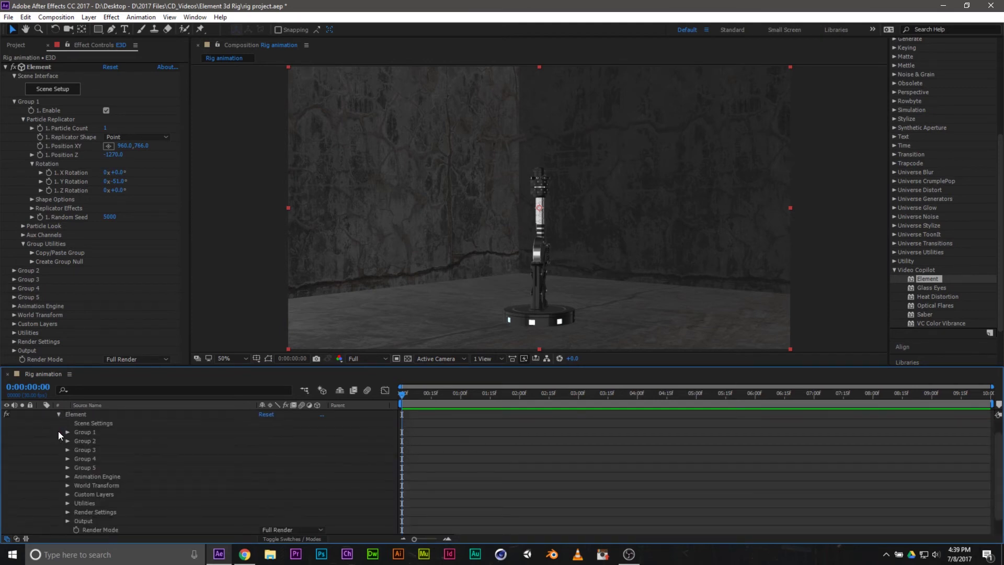
pyautogui.click(67, 432)
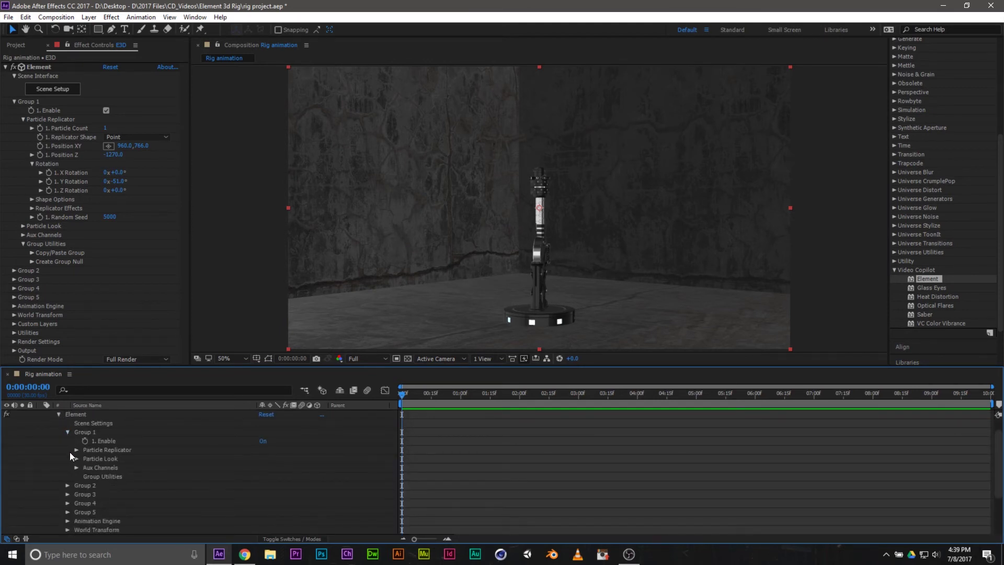
pyautogui.click(75, 468)
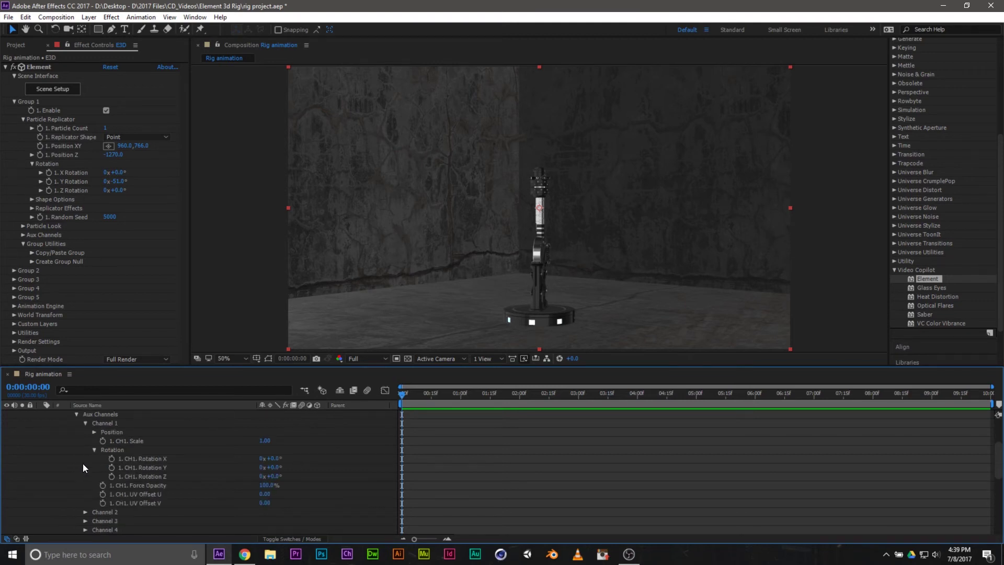
pyautogui.moveTo(455, 394); pyautogui.dragTo(403, 394)
pyautogui.click(94, 449)
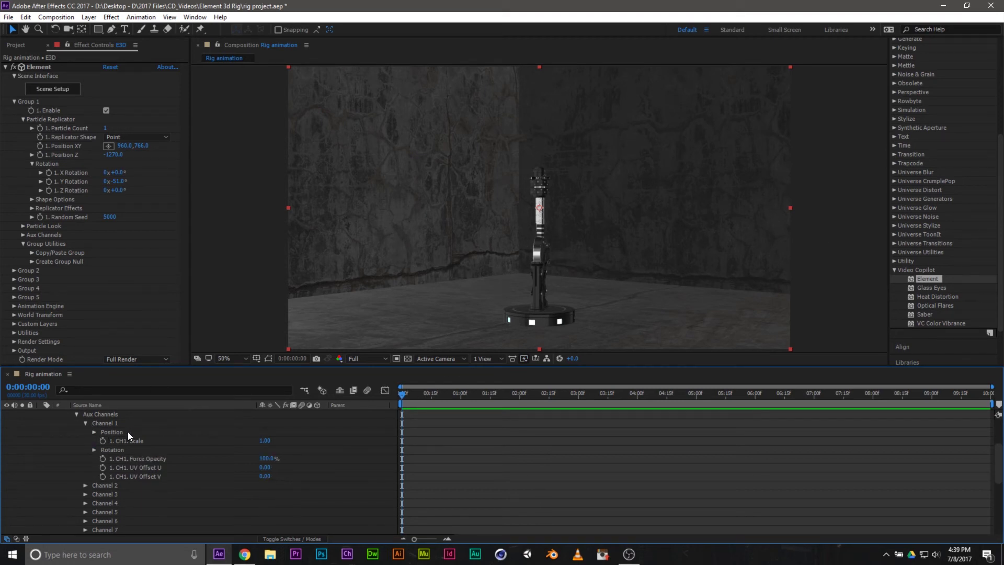
pyautogui.click(94, 449)
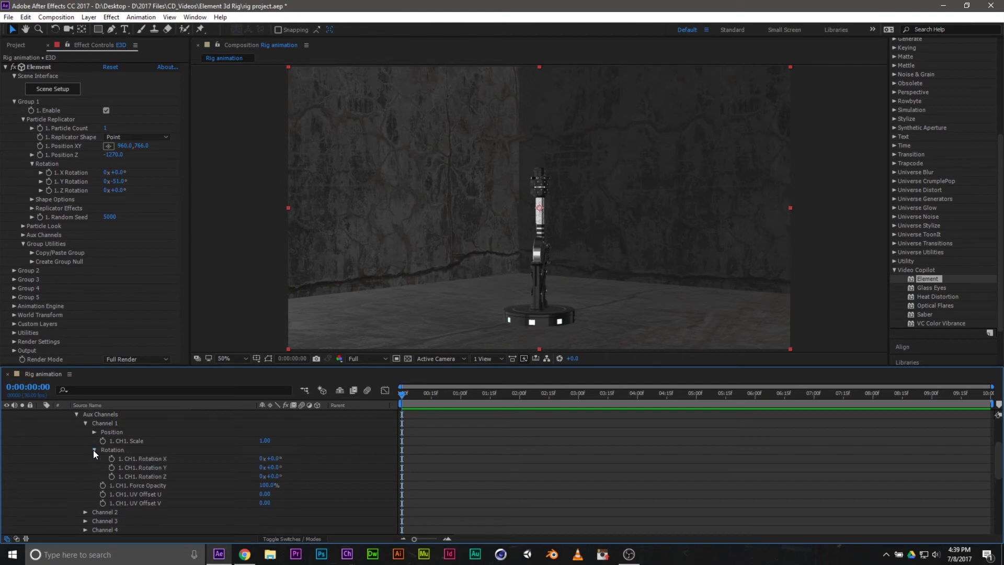
# Try to animate Channel 1's Y rotation with a keyframe at 0:00 and a changed angle at 2:00
pyautogui.click(111, 458)
pyautogui.click(111, 467)
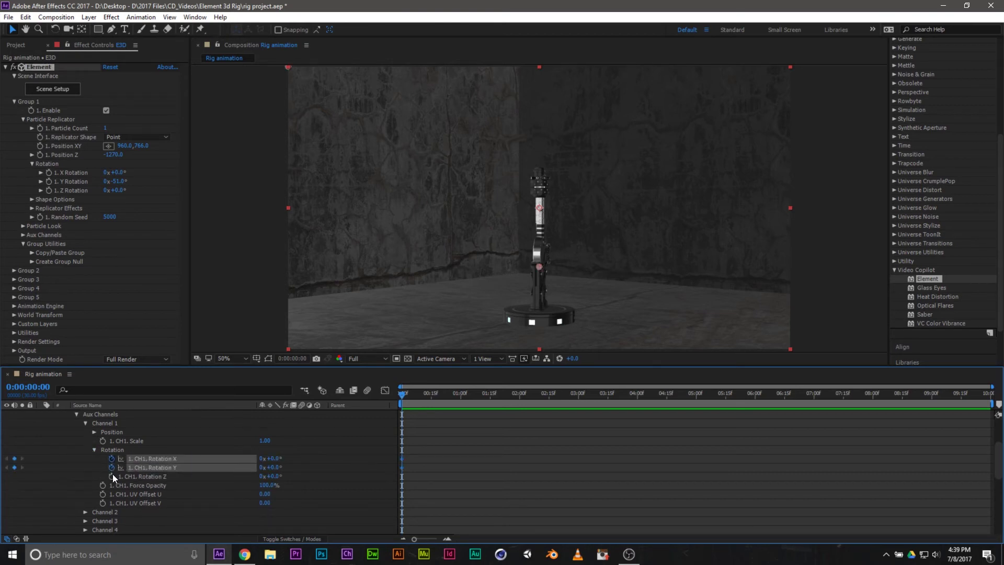
pyautogui.click(112, 476)
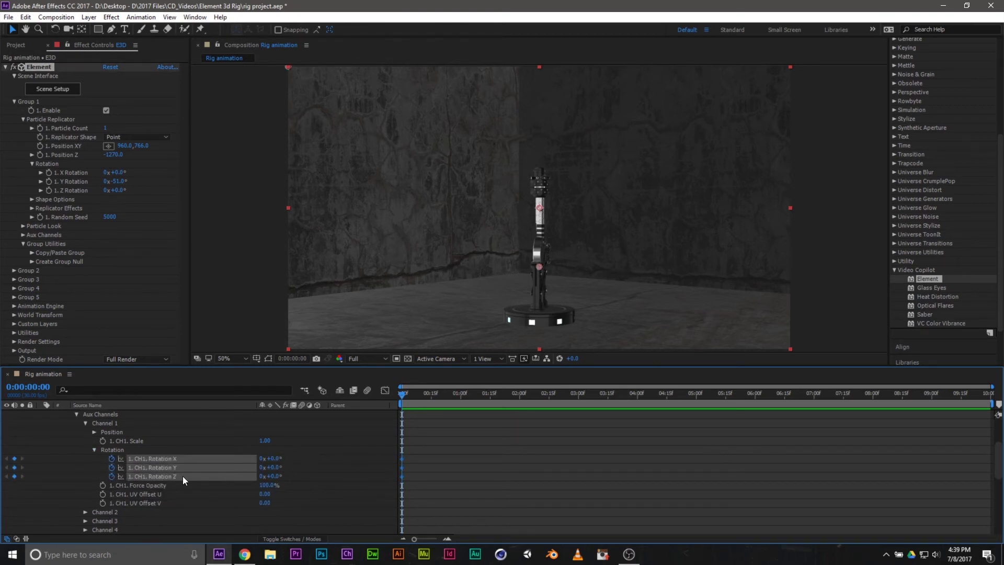
pyautogui.click(74, 475)
pyautogui.click(112, 476)
pyautogui.click(112, 458)
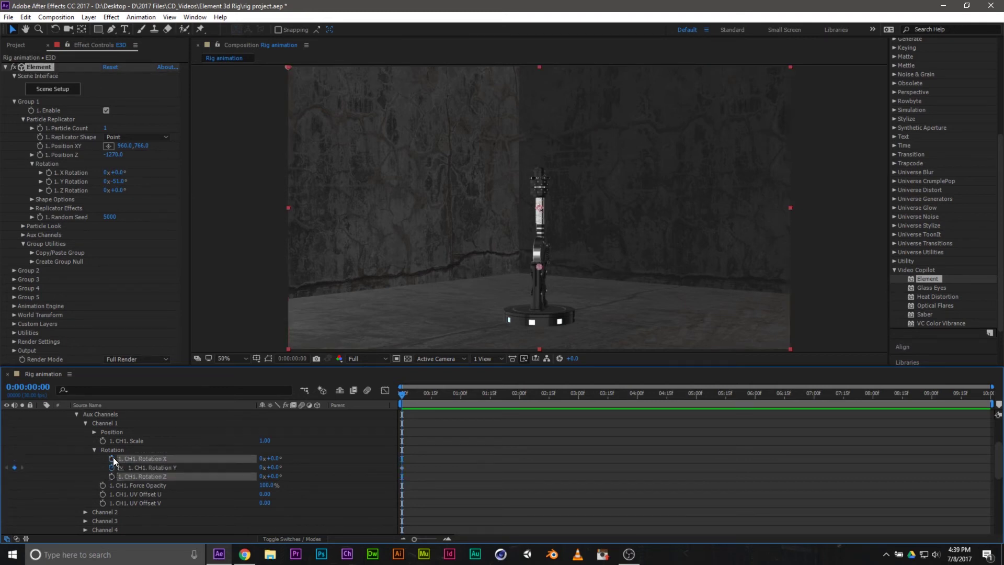
pyautogui.click(17, 518)
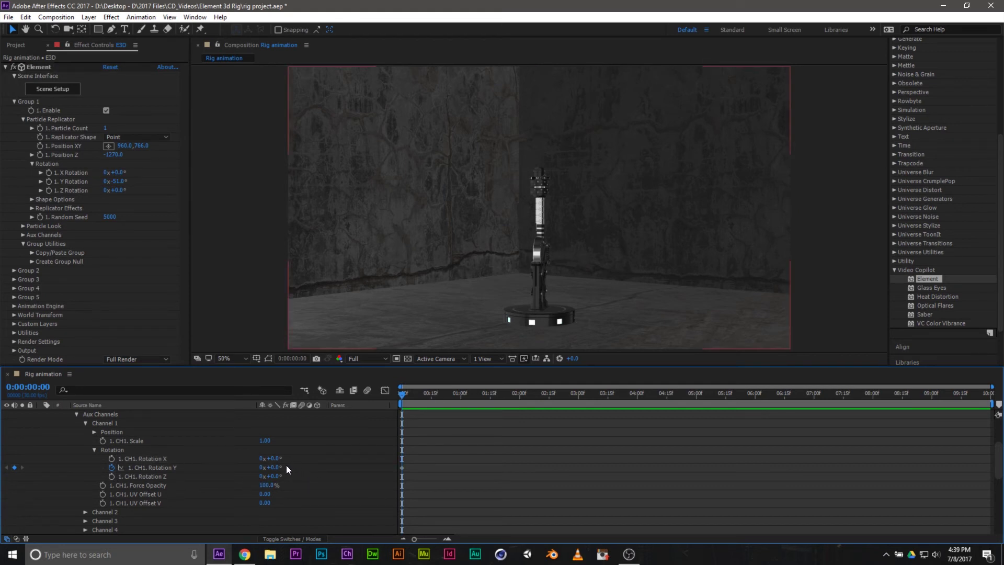
pyautogui.moveTo(442, 400); pyautogui.dragTo(519, 399)
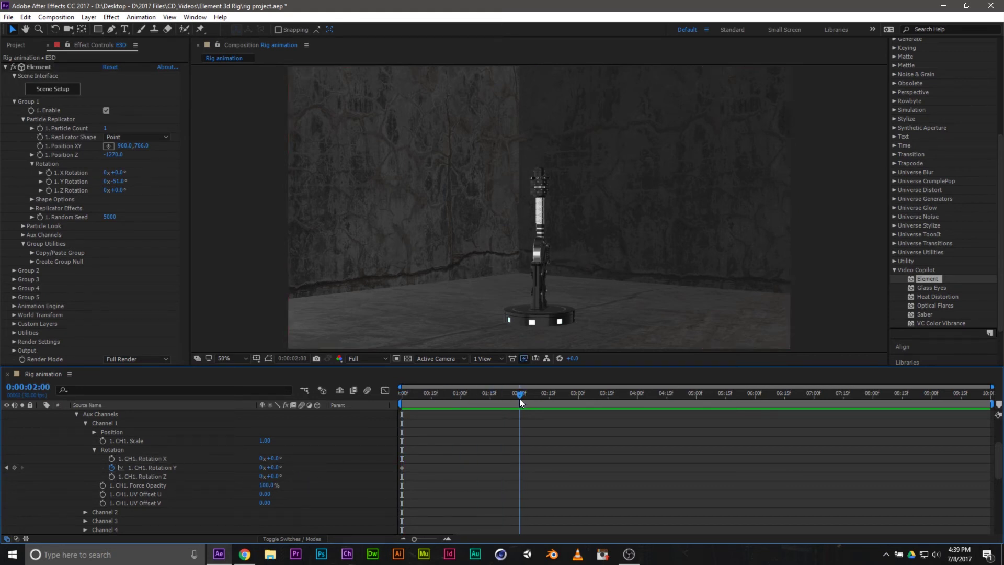
pyautogui.moveTo(272, 468); pyautogui.dragTo(347, 469)
pyautogui.moveTo(362, 468); pyautogui.dragTo(395, 469)
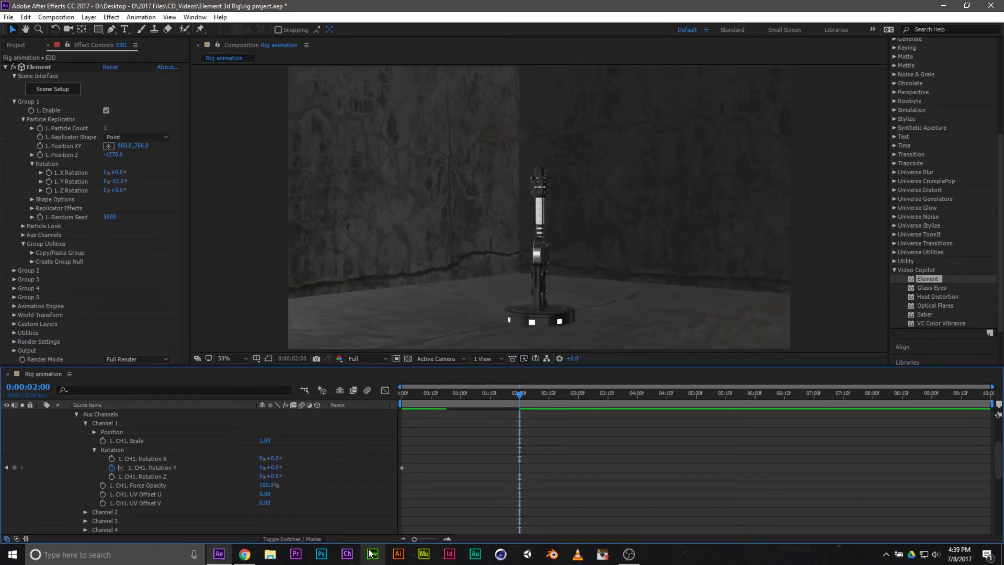
# Remove Channel 1's Y rotation keyframing, then keyframe its Z rotation at 0° at the start and a large positive angle at 2:00
pyautogui.click(399, 396)
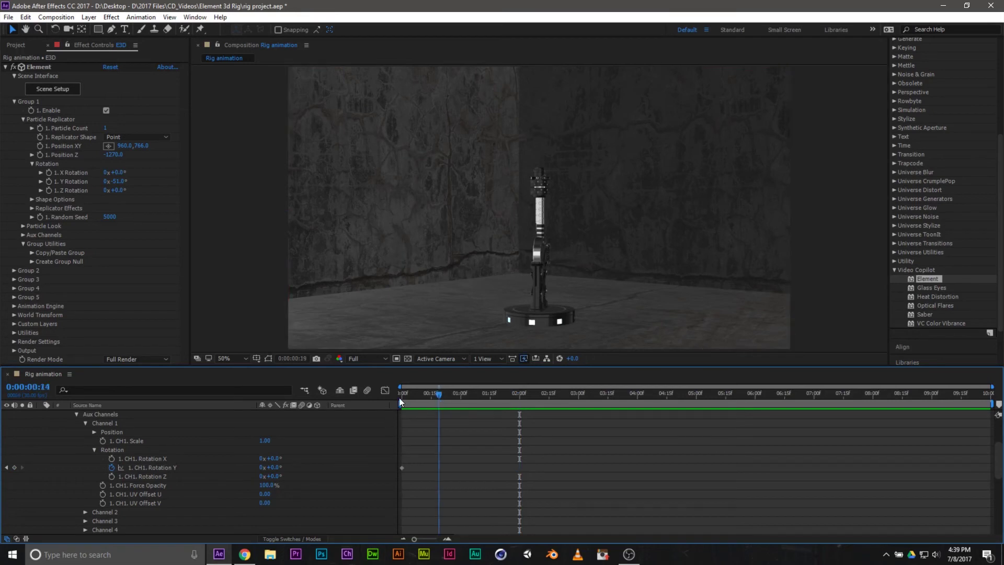
pyautogui.click(112, 466)
pyautogui.click(112, 476)
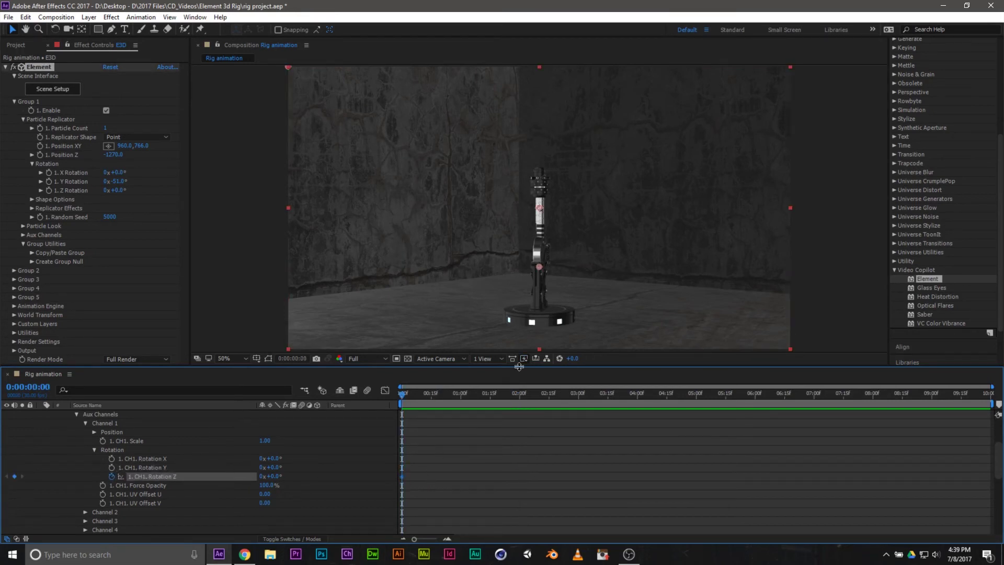
pyautogui.moveTo(442, 393); pyautogui.dragTo(520, 394)
pyautogui.moveTo(273, 477); pyautogui.dragTo(695, 396)
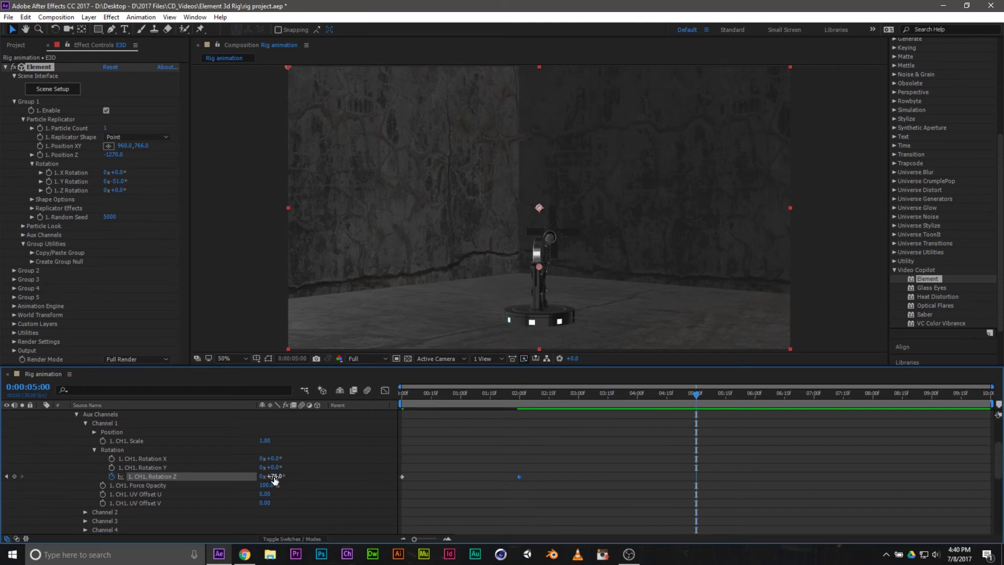
# Keyframe Channel 1's Z rotation at about -95° at 5:00 and about 66° at 8:00
pyautogui.moveTo(274, 479)
pyautogui.mouseDown()
pyautogui.moveTo(186, 479)
pyautogui.moveTo(264, 477)
pyautogui.mouseUp()
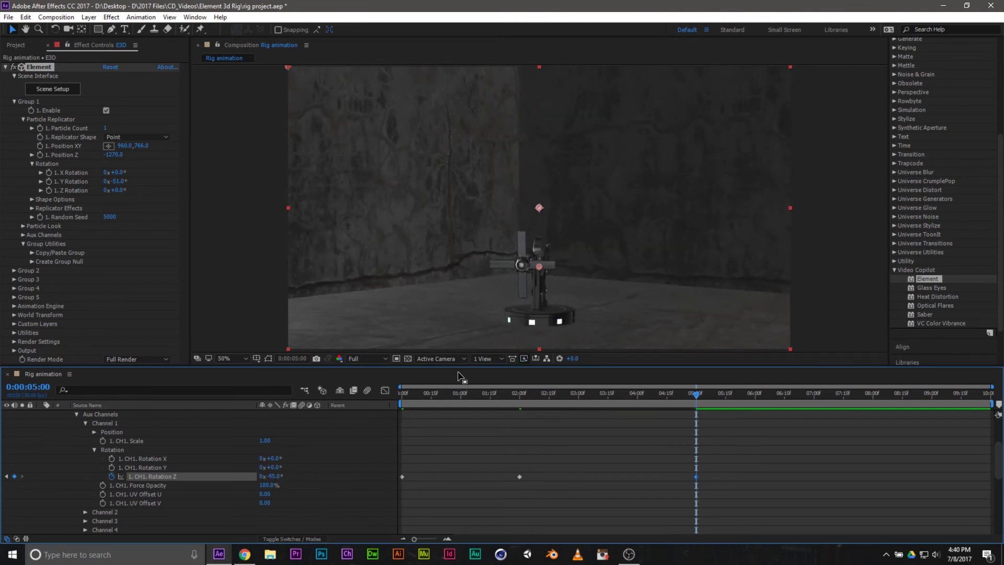
pyautogui.moveTo(738, 399); pyautogui.dragTo(873, 397)
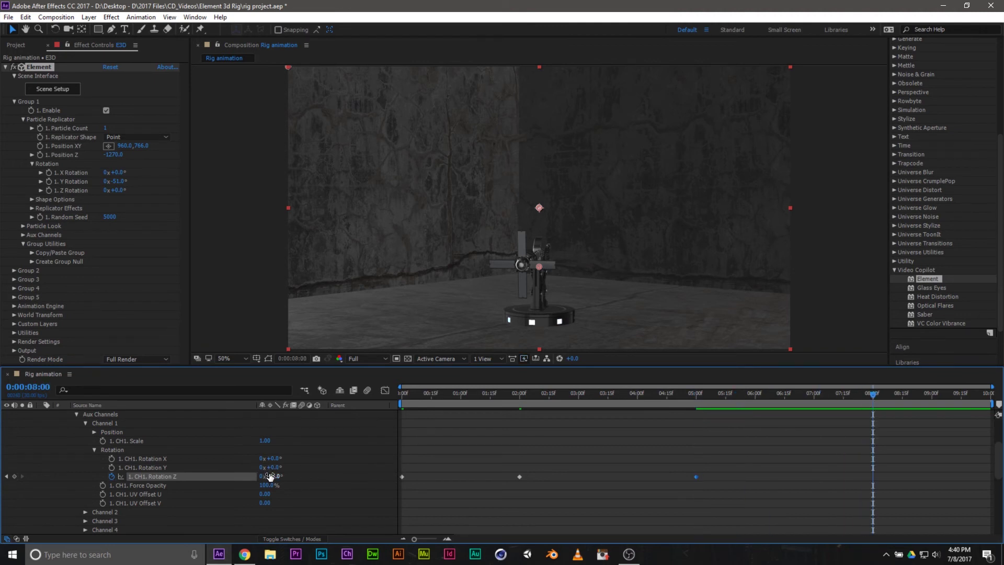
pyautogui.moveTo(269, 476); pyautogui.dragTo(348, 467)
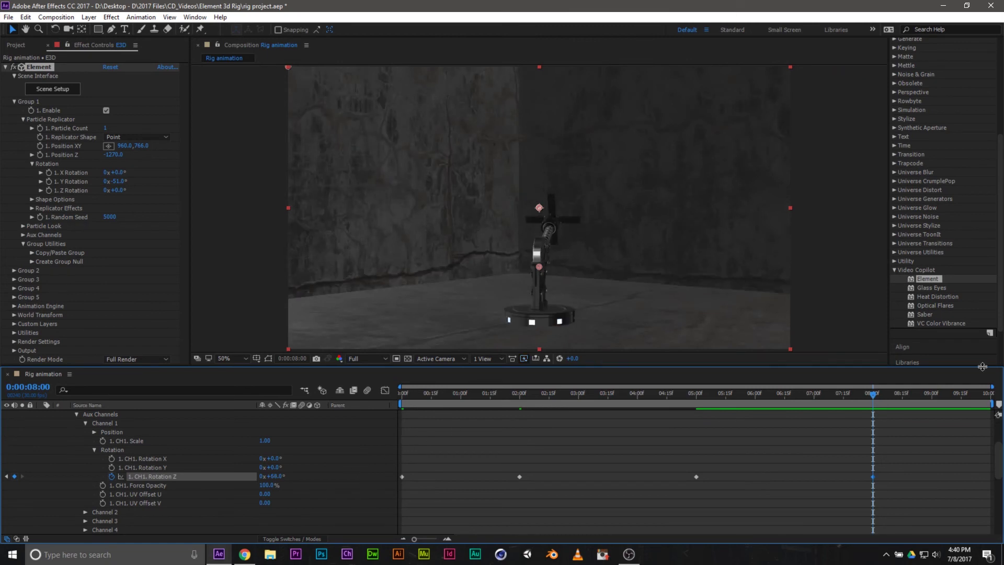
# Keyframe Channel 1's Z rotation at 0° on the last frame, 9:29, and preview the arm animation
pyautogui.click(988, 395)
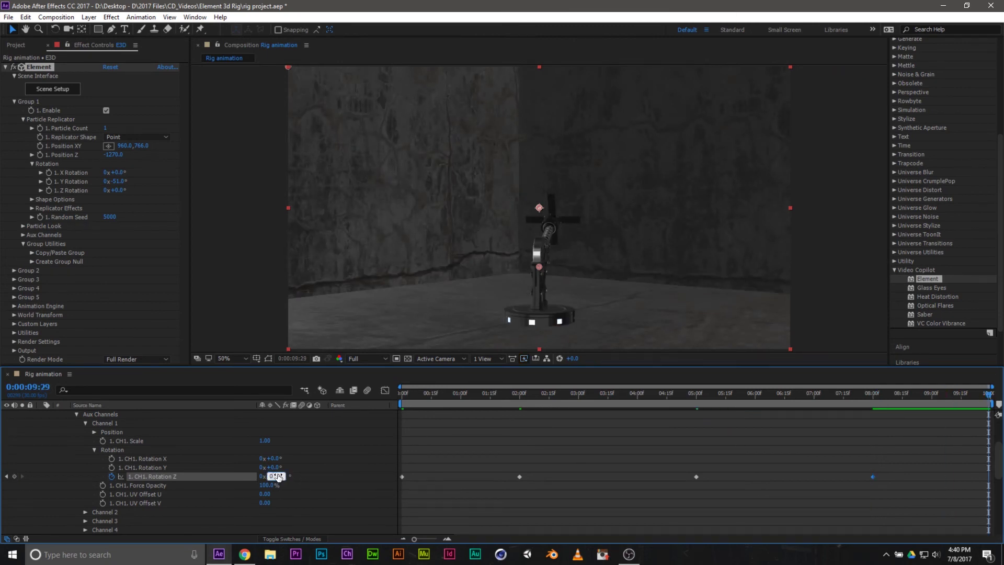
pyautogui.press('Return')
pyautogui.click(225, 234)
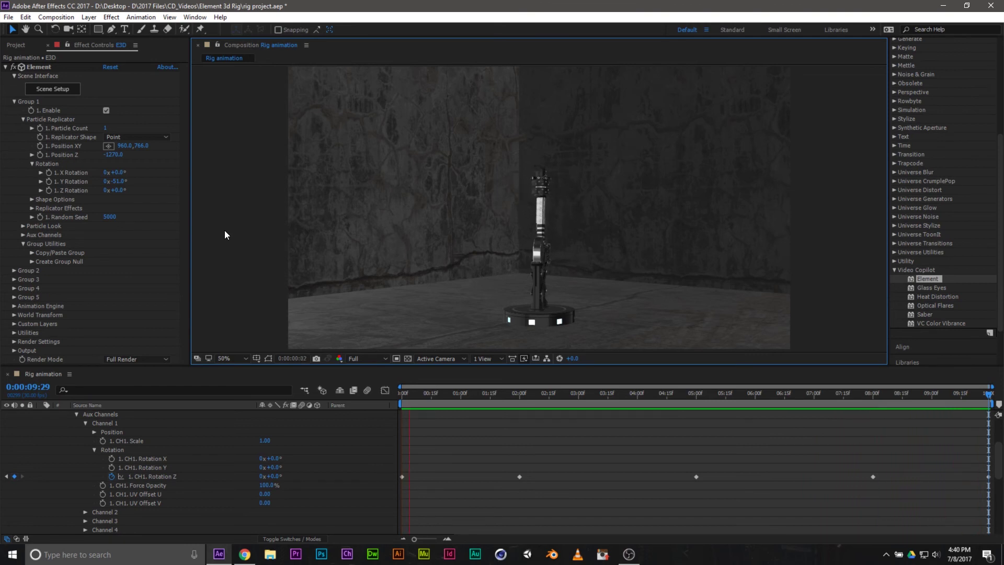
# Stop the preview and set a starting keyframe for Channel 2's Y rotation at 0° on the first frame
pyautogui.press('space')
pyautogui.scroll(-3, 158, 492)
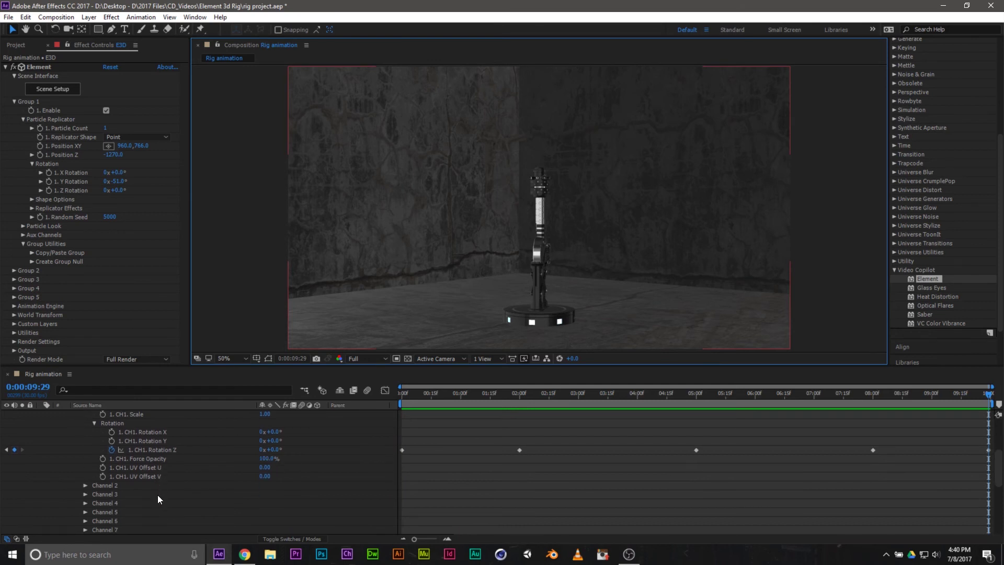
pyautogui.scroll(4, 158, 494)
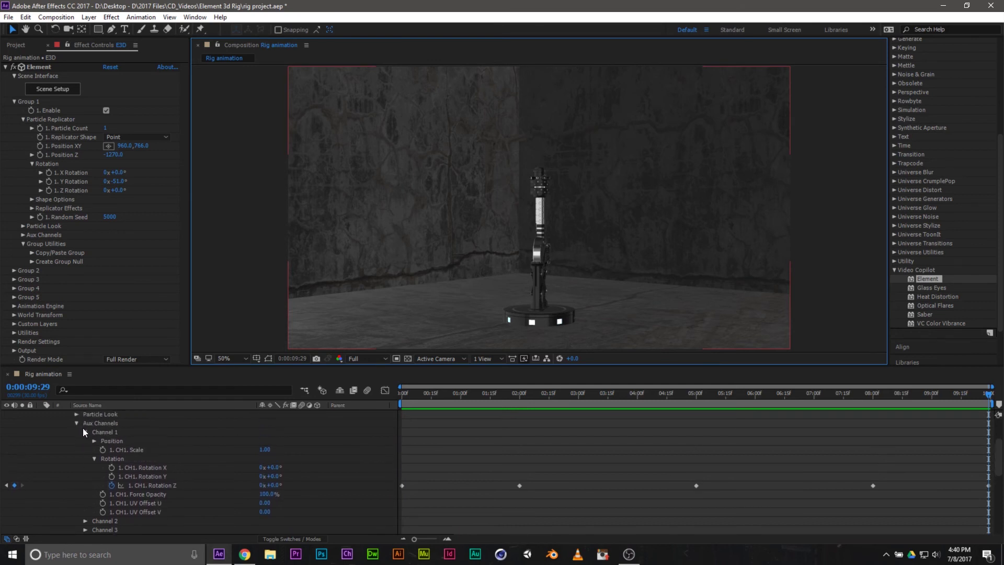
pyautogui.click(85, 432)
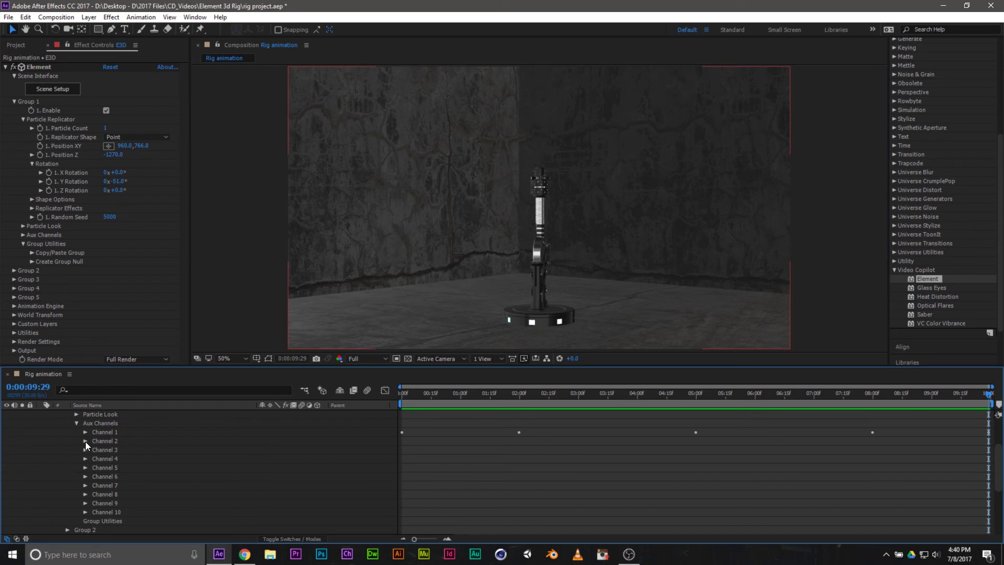
pyautogui.click(85, 441)
pyautogui.scroll(-2, 161, 499)
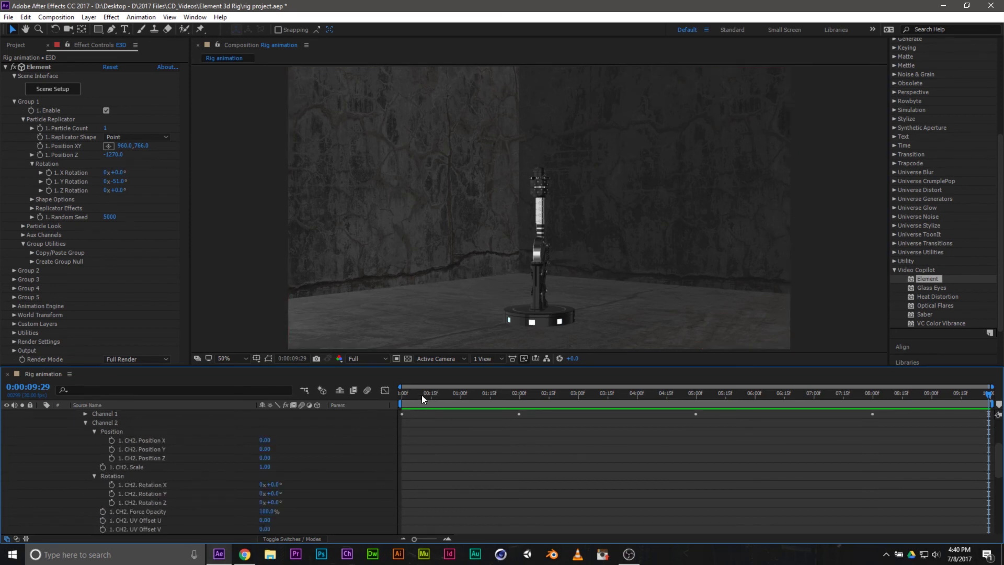
pyautogui.moveTo(422, 394); pyautogui.dragTo(352, 393)
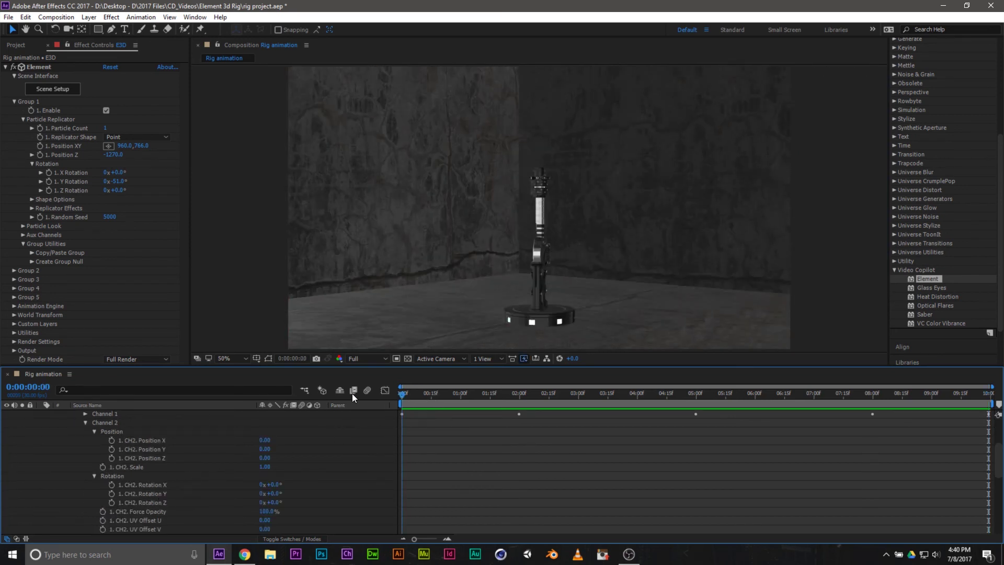
pyautogui.click(111, 493)
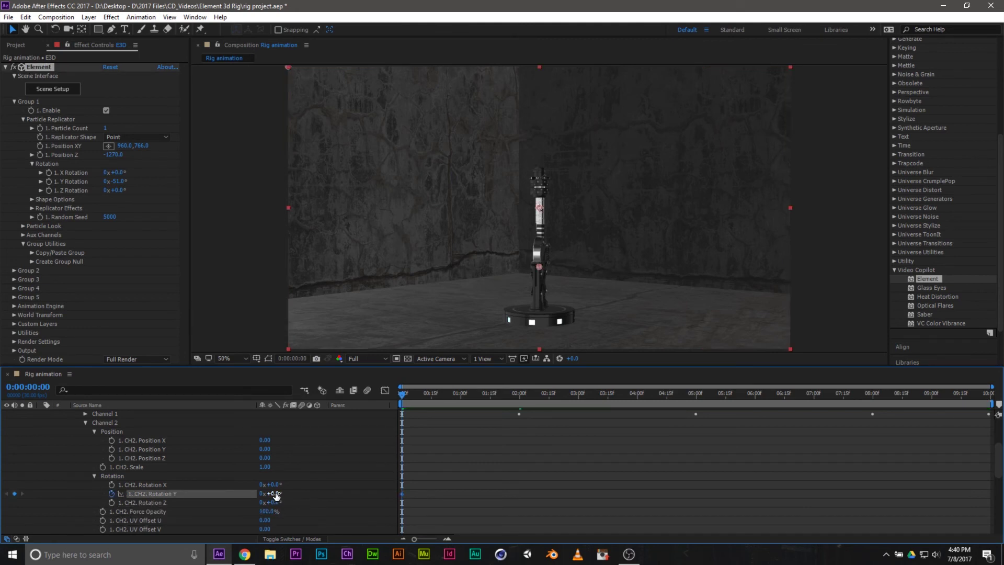
# Keyframe Channel 2's Y rotation at several full revolutions plus 0° on the last frame, 9:29, and preview the animation from the start
pyautogui.moveTo(281, 493); pyautogui.dragTo(296, 493)
pyautogui.moveTo(624, 395); pyautogui.dragTo(875, 395)
pyautogui.click(988, 393)
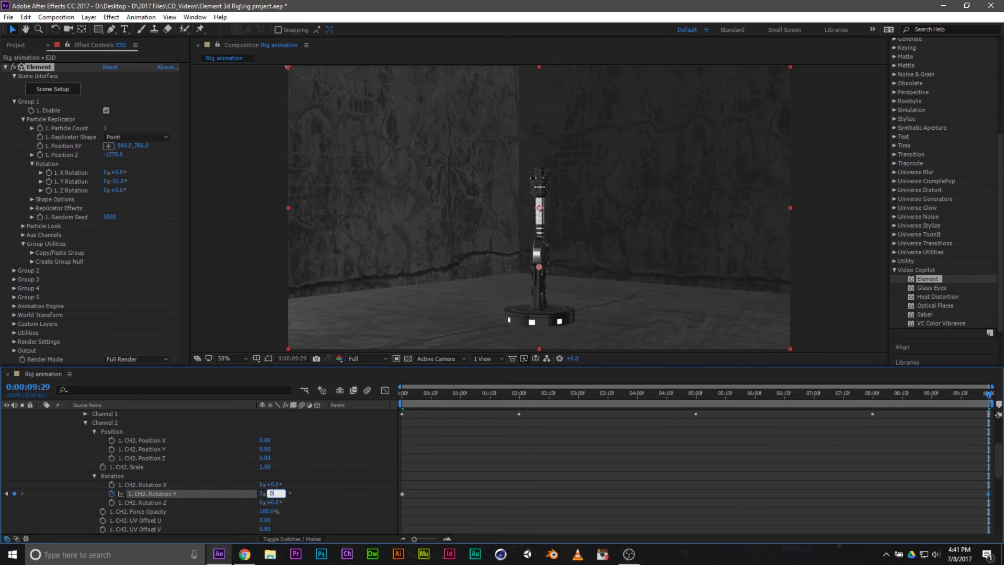
pyautogui.moveTo(421, 393); pyautogui.dragTo(402, 393)
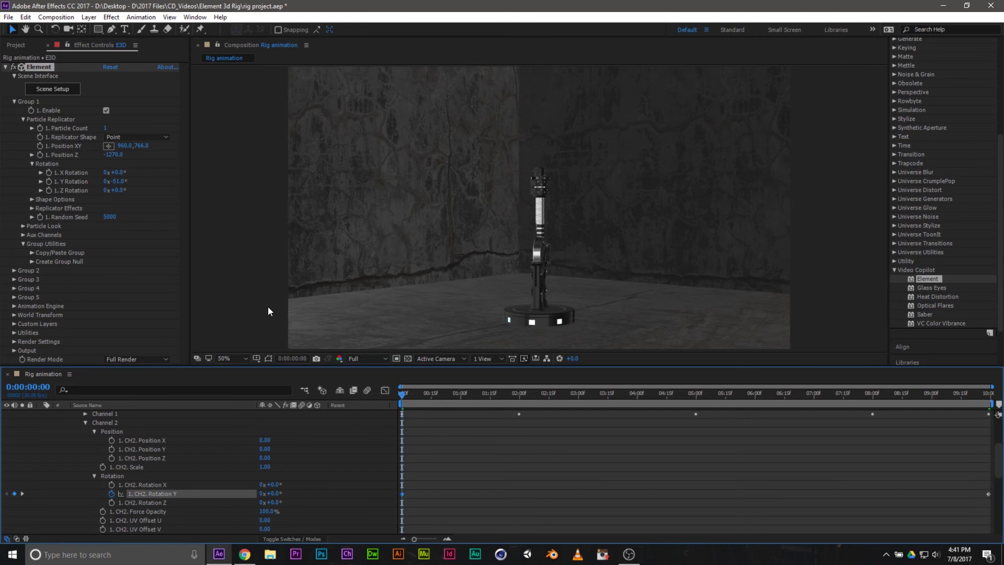
pyautogui.press('space')
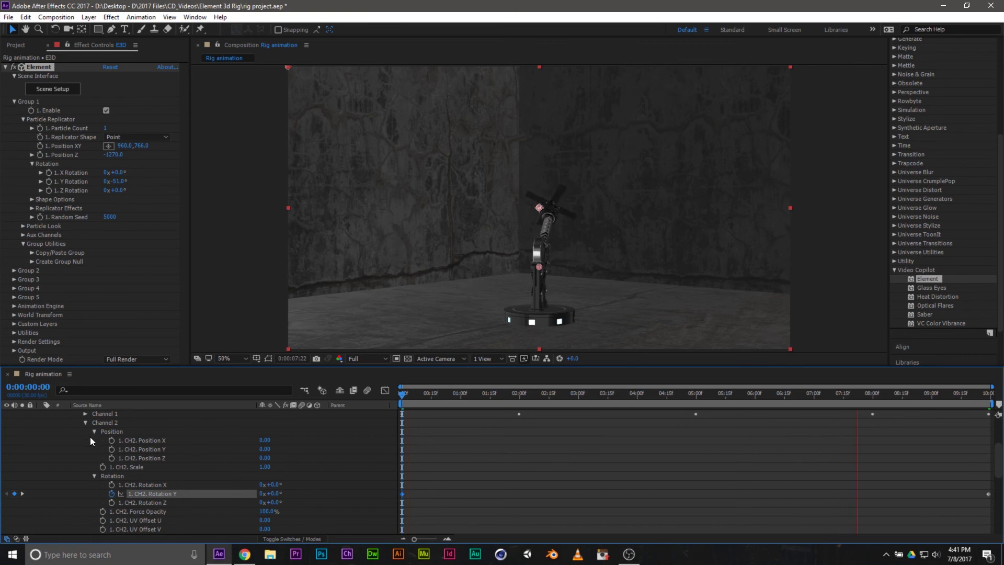
# Keyframe Channel 3's Y rotation at 2 full revolutions on the first frame and 0 revolutions on the last frame, 9:29
pyautogui.click(407, 396)
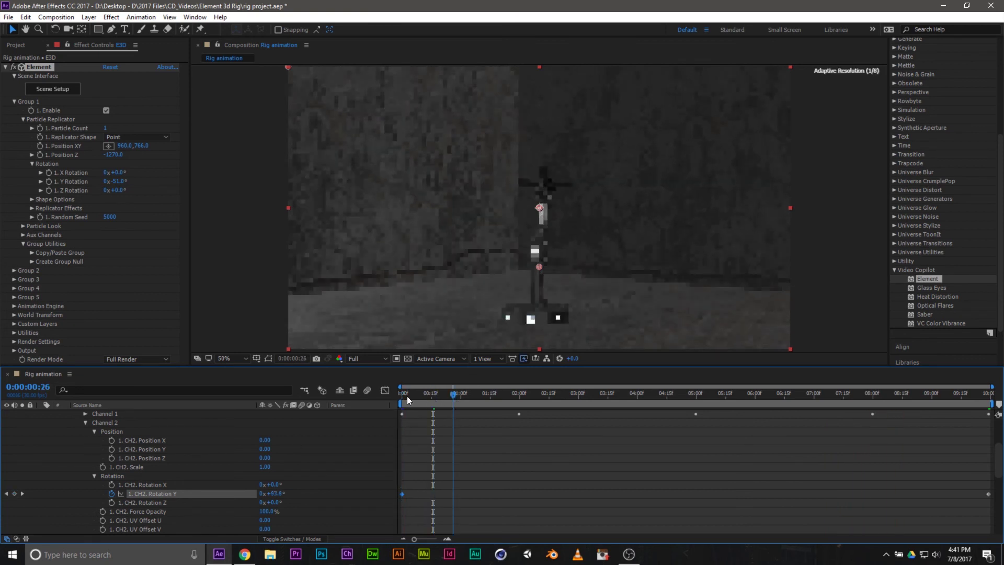
pyautogui.click(85, 422)
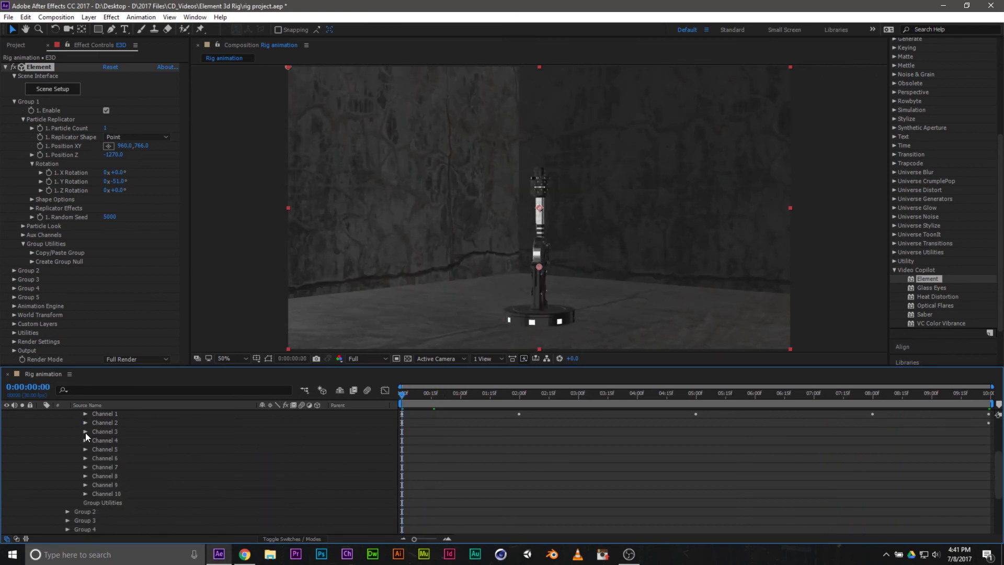
pyautogui.click(86, 432)
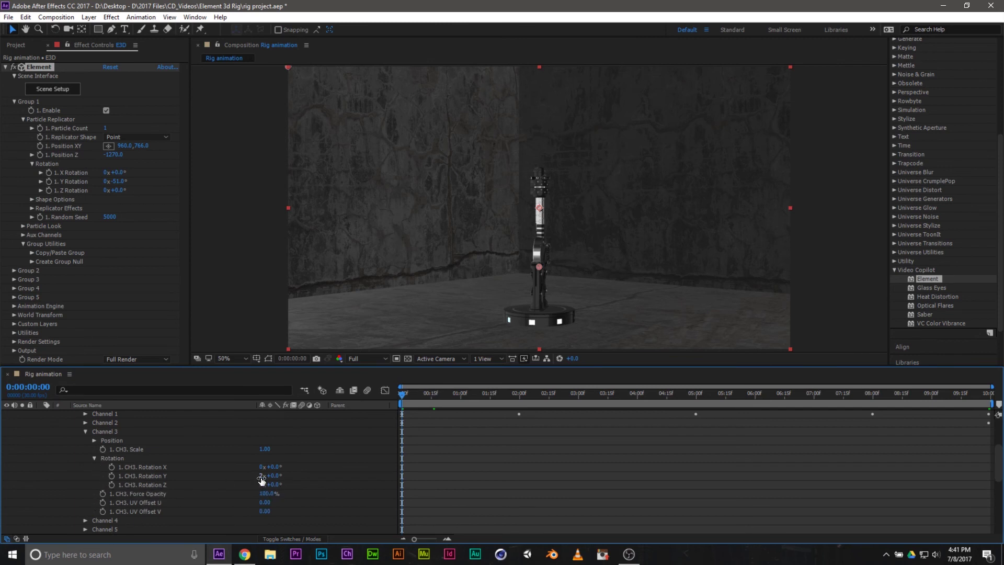
pyautogui.click(111, 475)
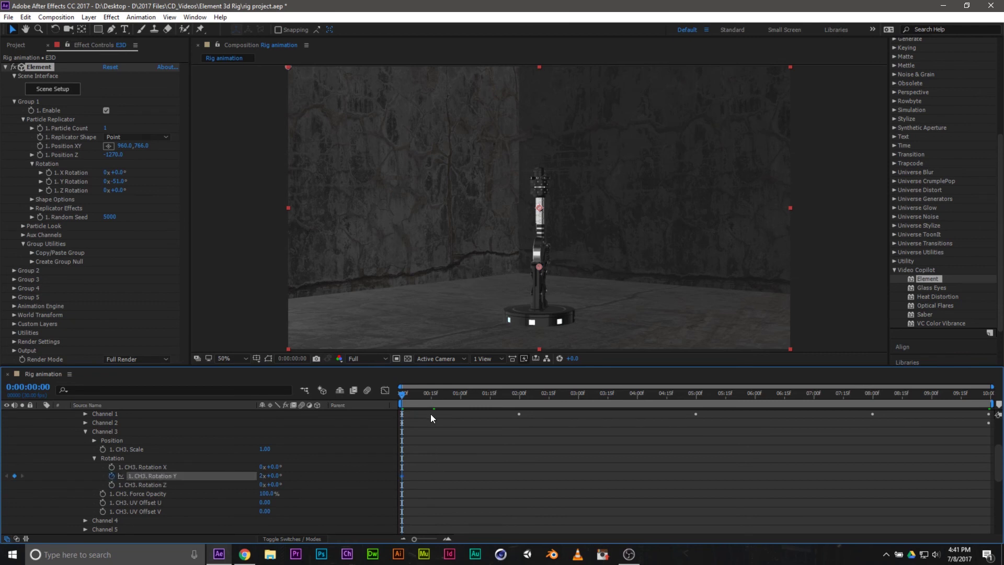
pyautogui.moveTo(437, 397); pyautogui.dragTo(988, 393)
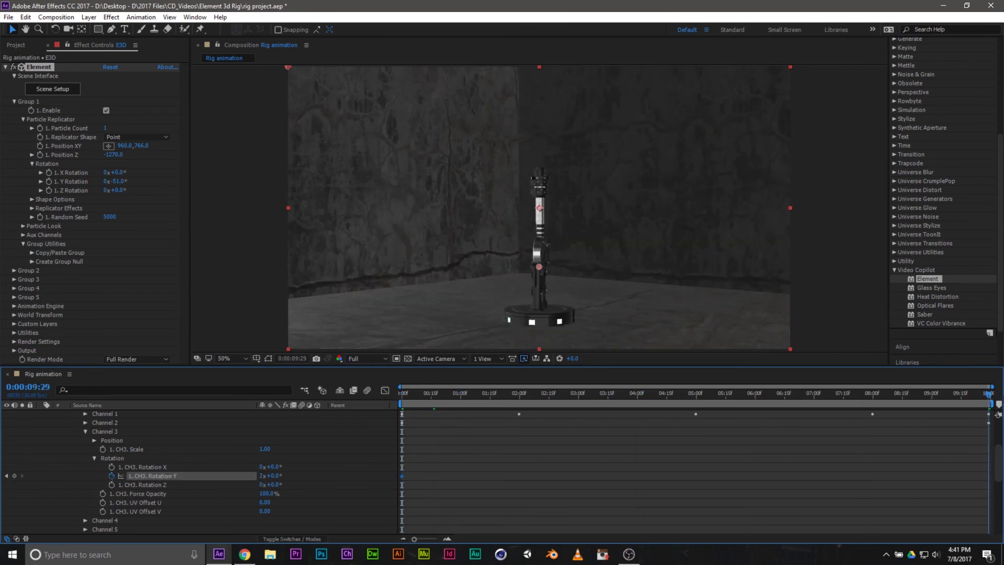
pyautogui.click(260, 475)
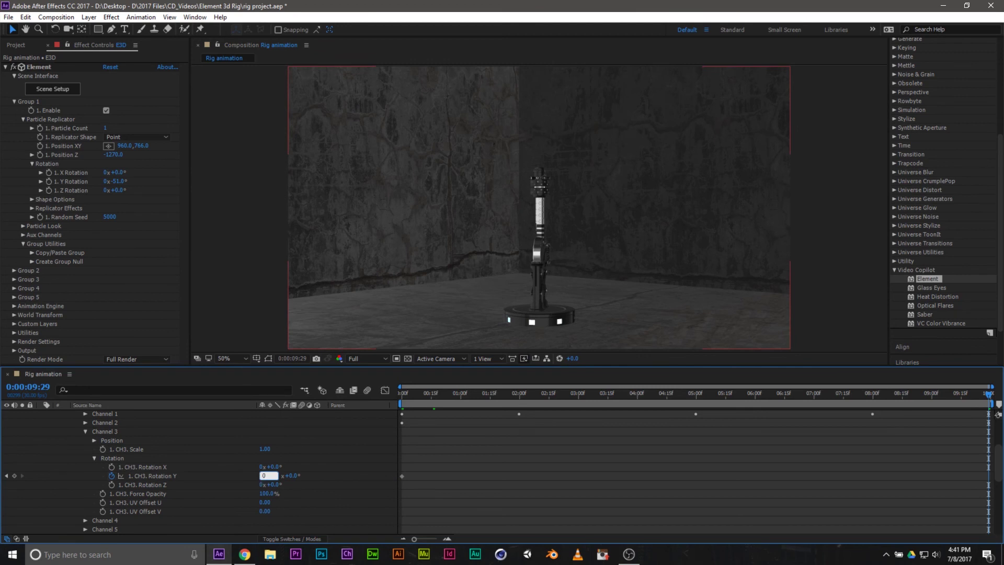
pyautogui.press('Return')
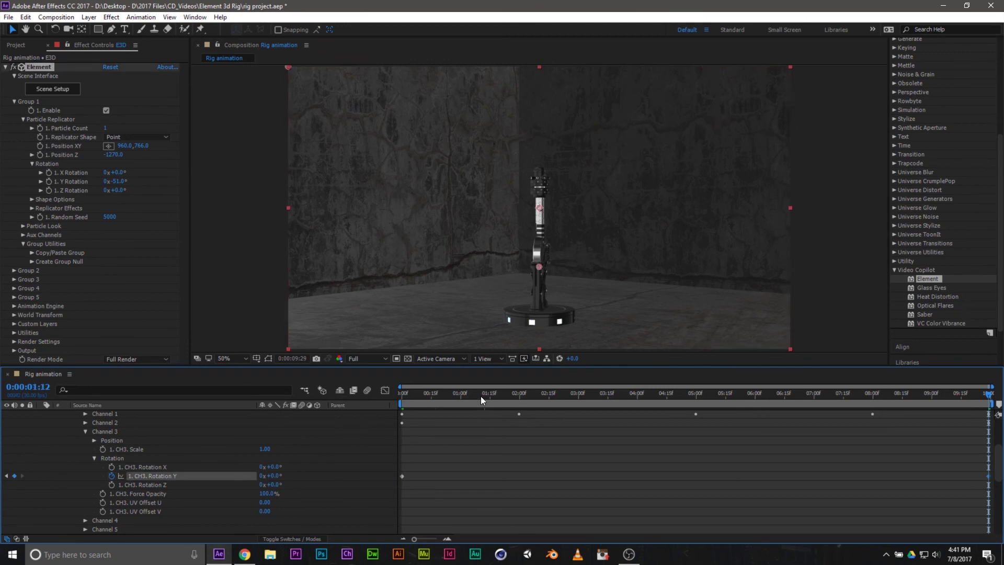
# Compare the arm's pose on the first and last frames, and preview the combined channel animation from the start
pyautogui.press('Home')
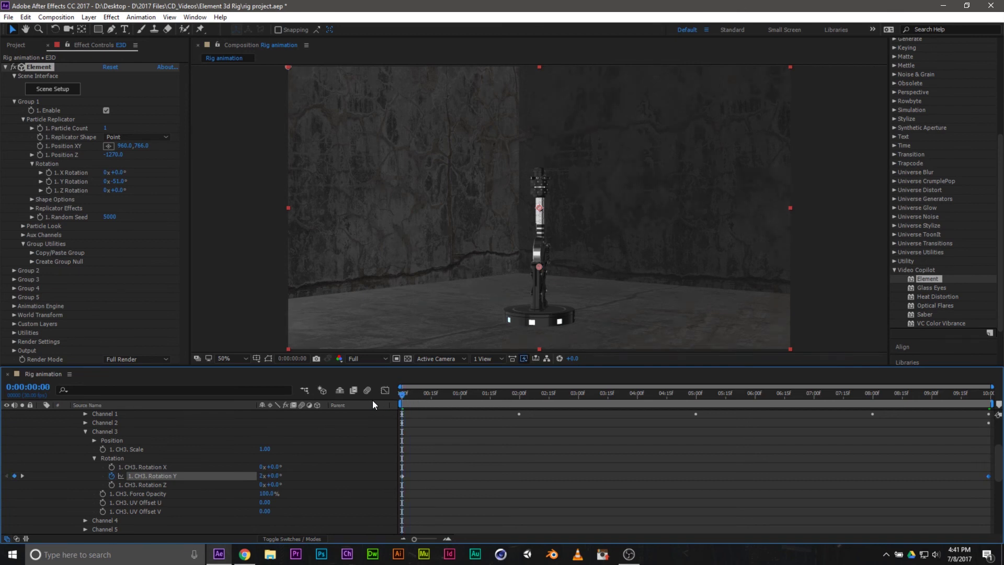
pyautogui.press('End')
pyautogui.press('Home')
pyautogui.click(987, 395)
pyautogui.press('Home')
pyautogui.press('space')
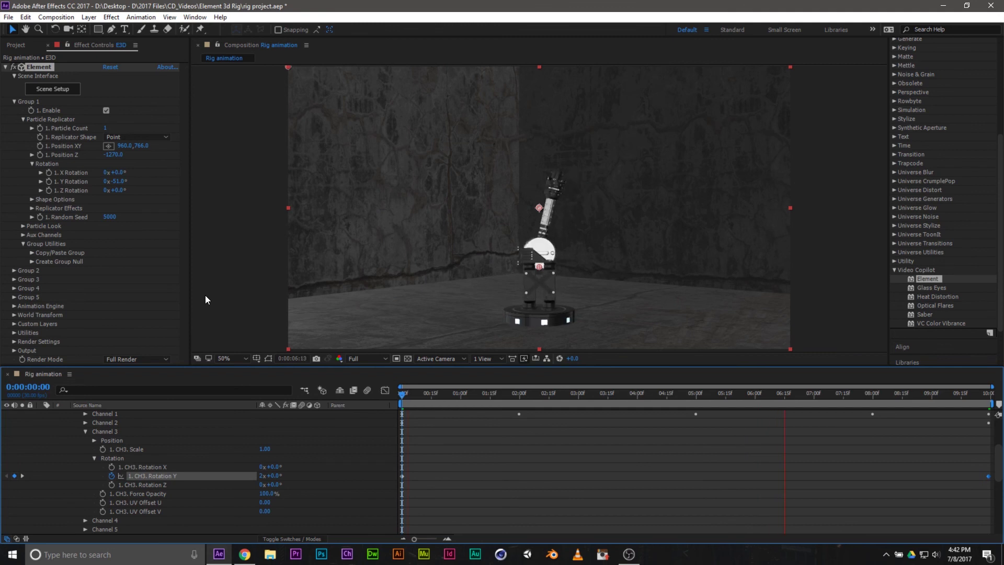
# Enable motion blur for the composition and the E3D layer, and preview the blurred arm animation
pyautogui.click(367, 390)
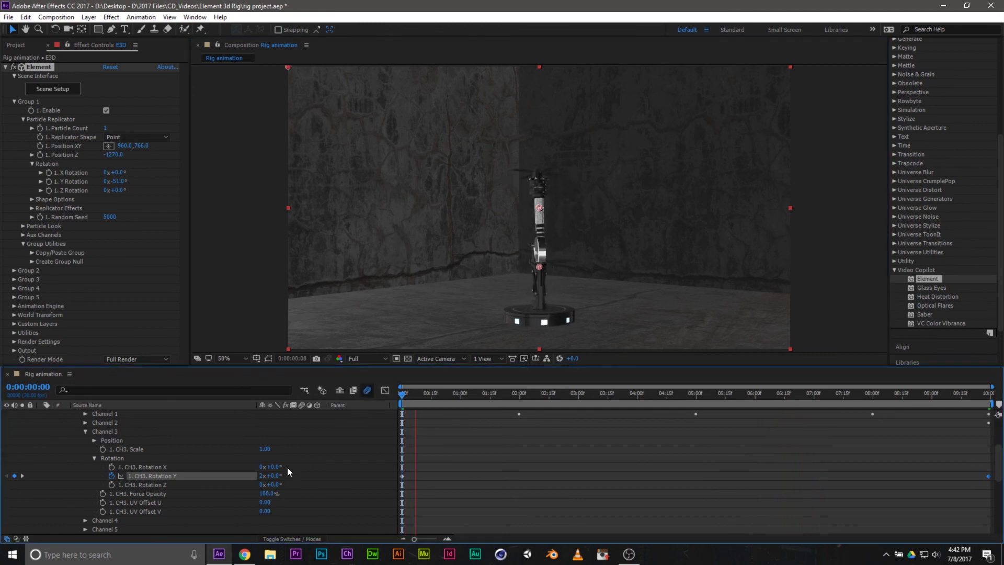
pyautogui.scroll(5, 290, 473)
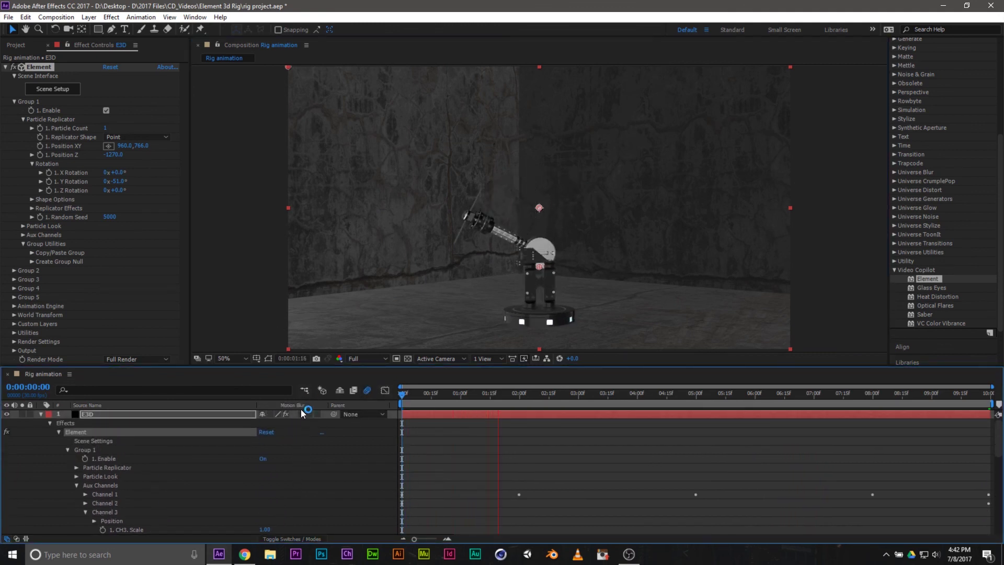
pyautogui.click(301, 415)
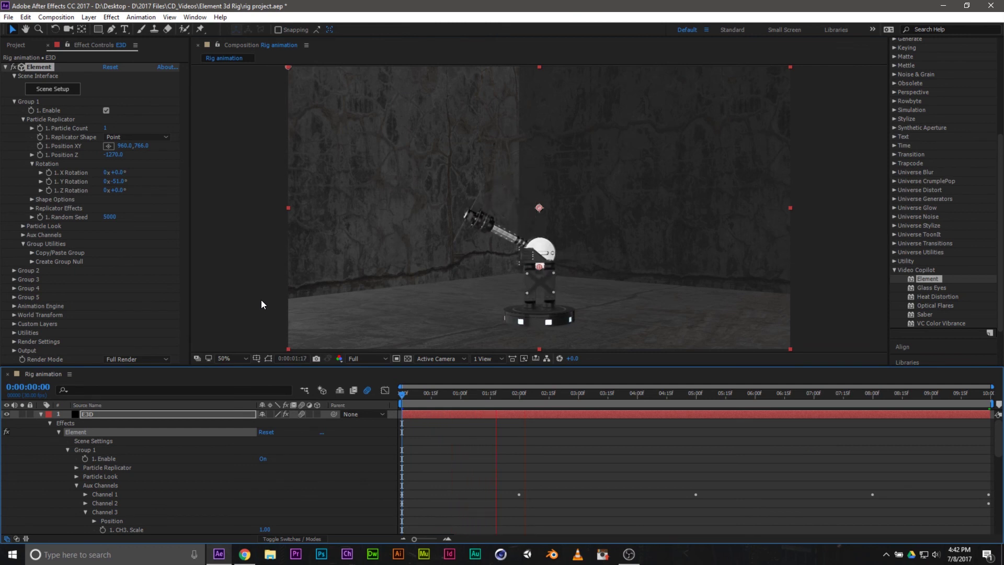
pyautogui.press('space')
pyautogui.press('space')
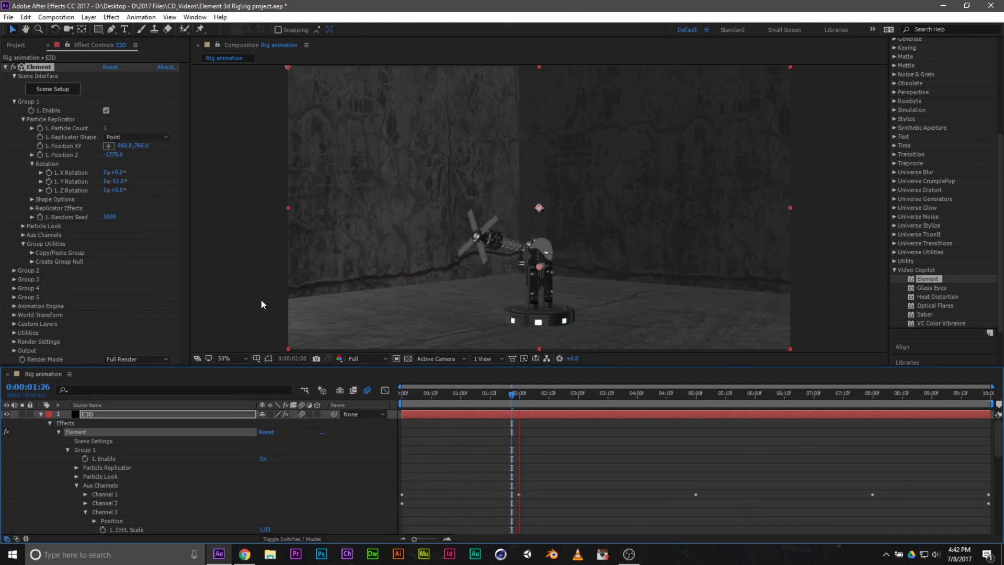